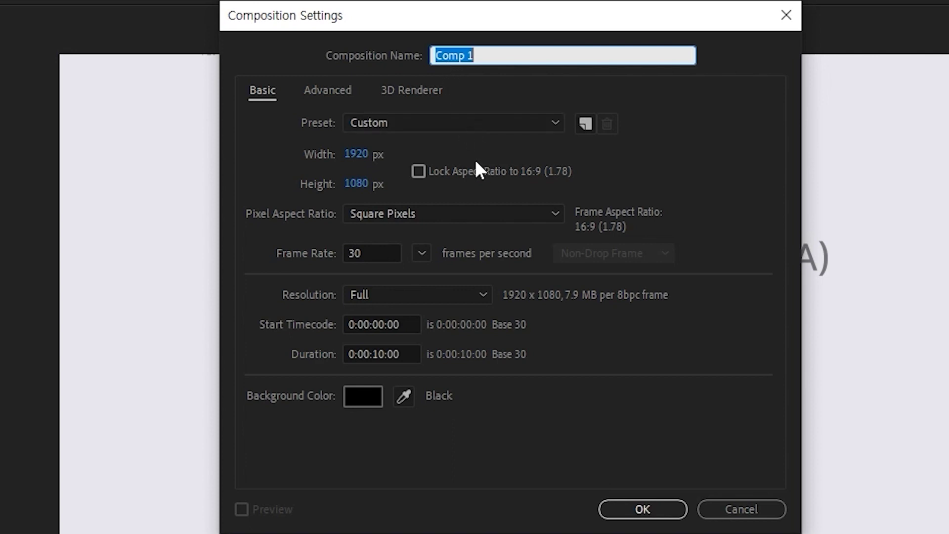
click(519, 76)
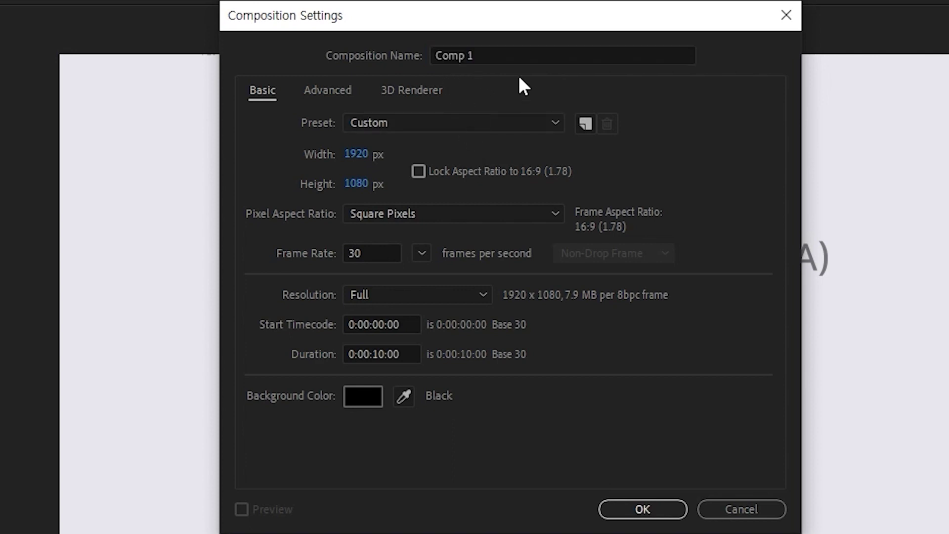
click(475, 53)
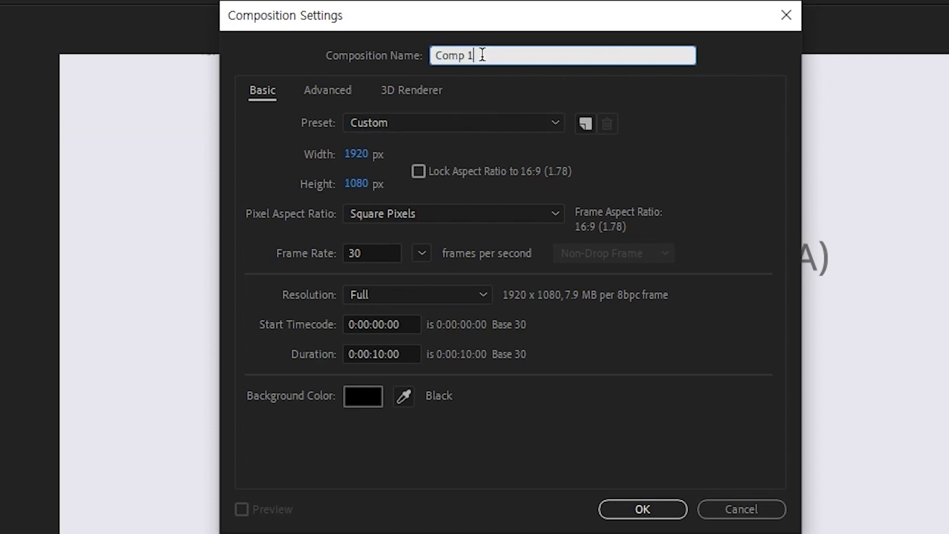
click(505, 84)
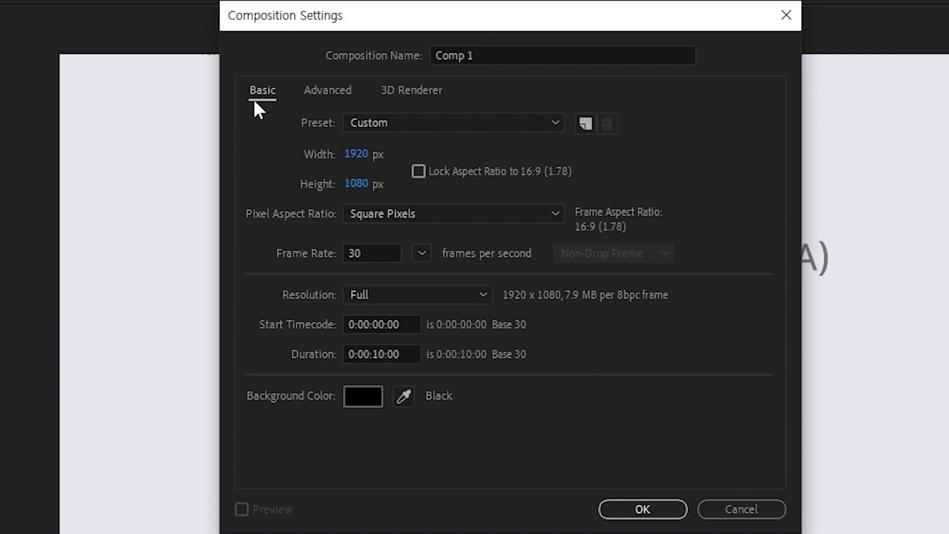
click(411, 123)
click(284, 142)
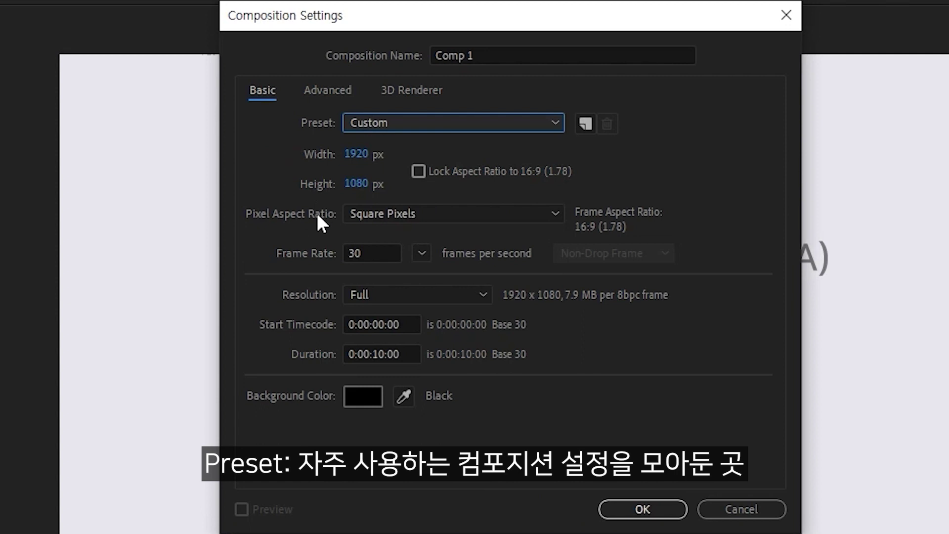
Try the HDTV 1080 25 composition preset, finishing with HDTV 1080 29.97
click(442, 118)
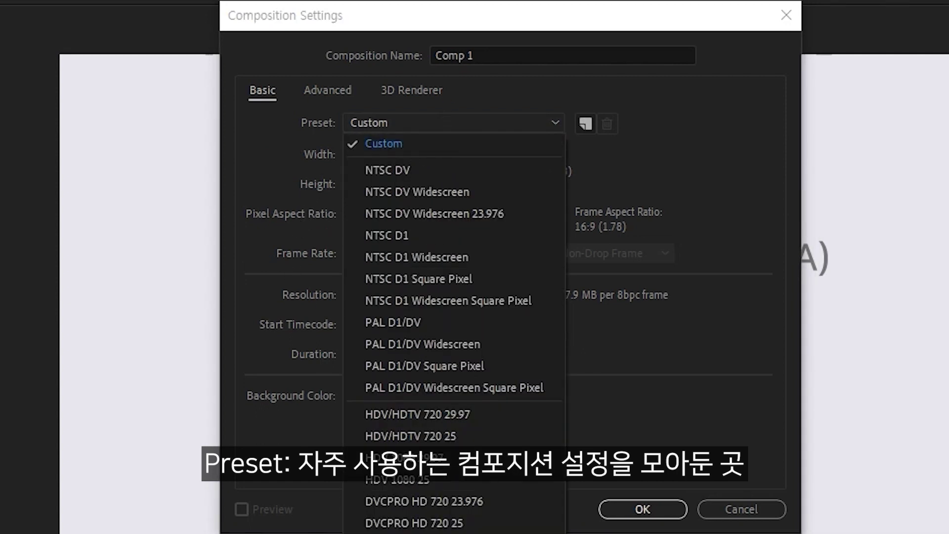
click(420, 533)
click(470, 116)
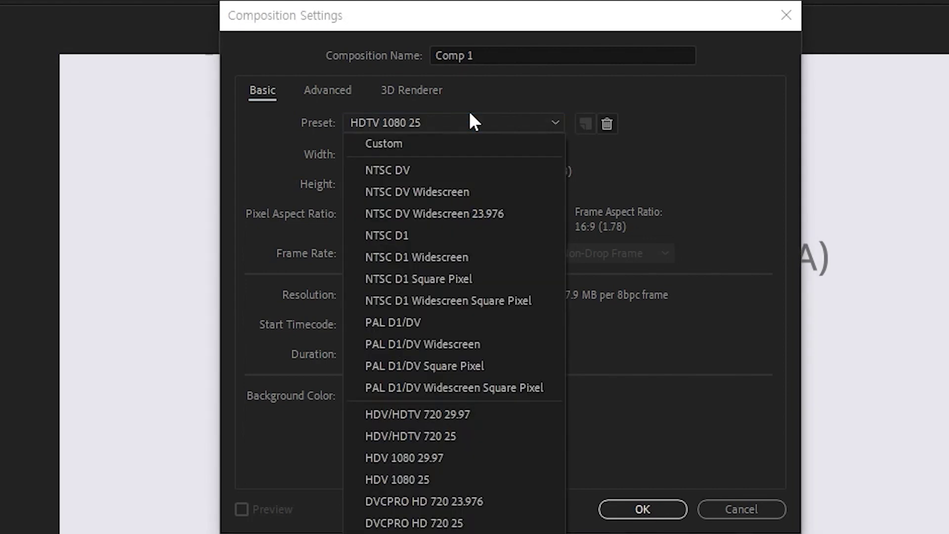
click(445, 531)
click(450, 121)
click(455, 509)
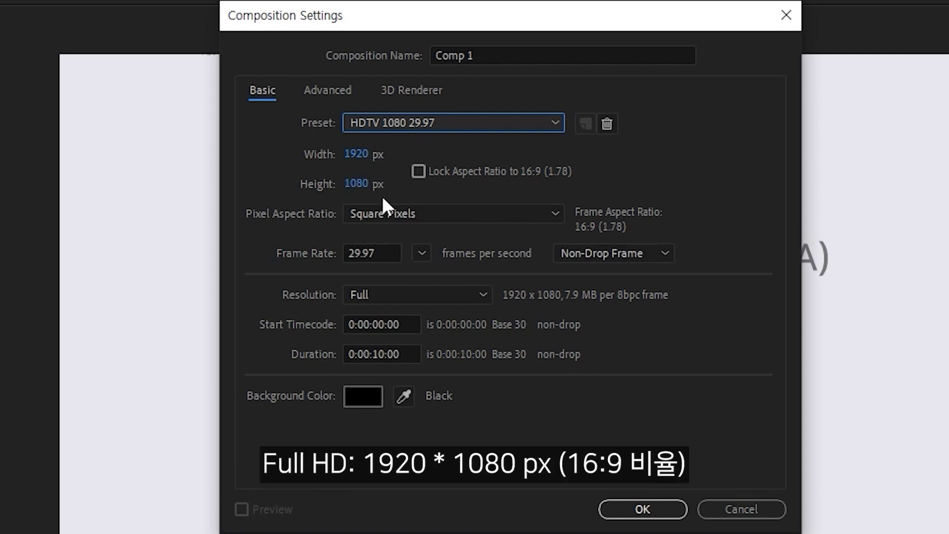
Set the composition size to 1280 px wide and 720 px high
click(370, 157)
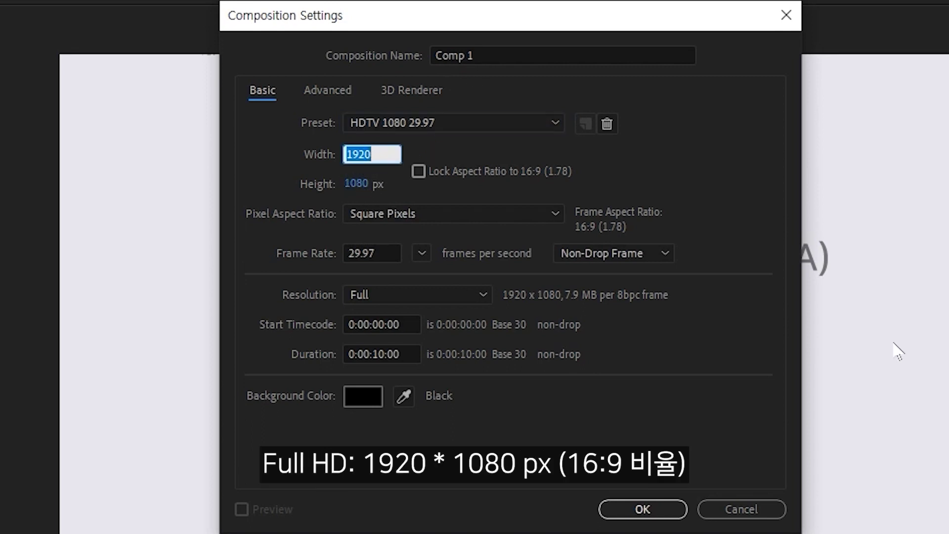
text(1280)
key(Tab)
text(720)
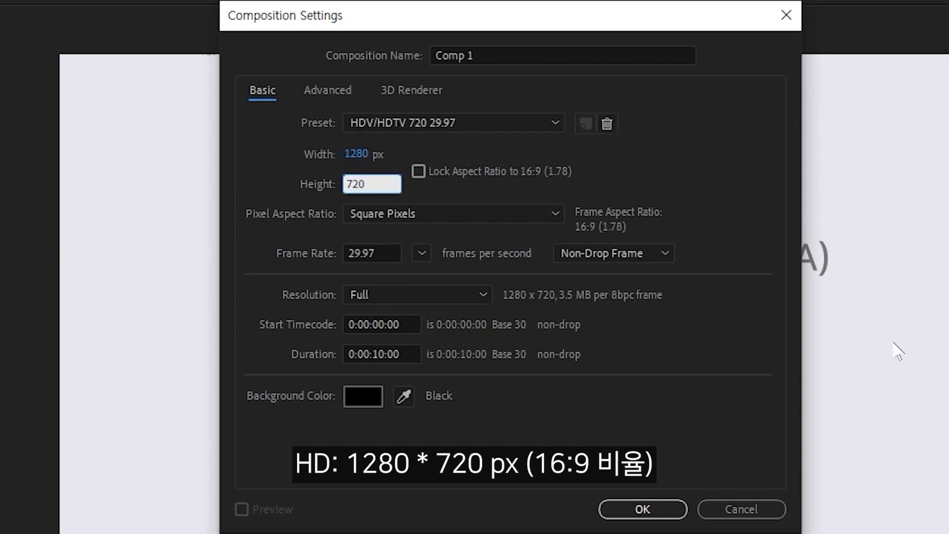
click(297, 164)
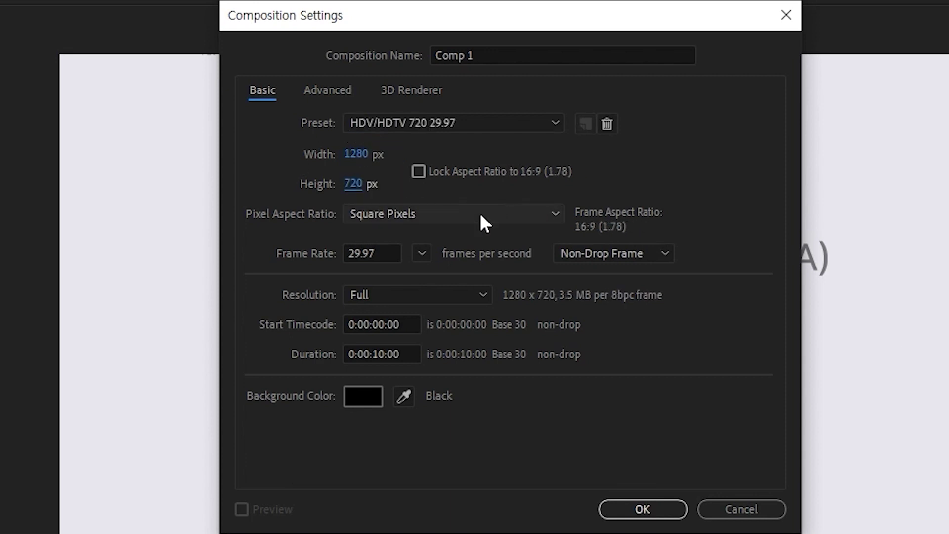
Set the composition size to 1920 px wide and 1080 px high
click(364, 155)
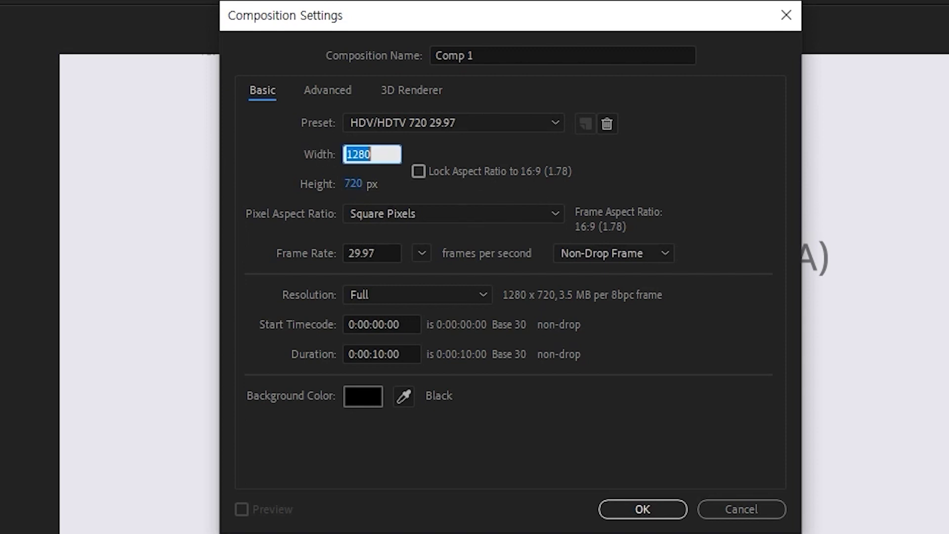
text(1920)
key(Tab)
text(1080)
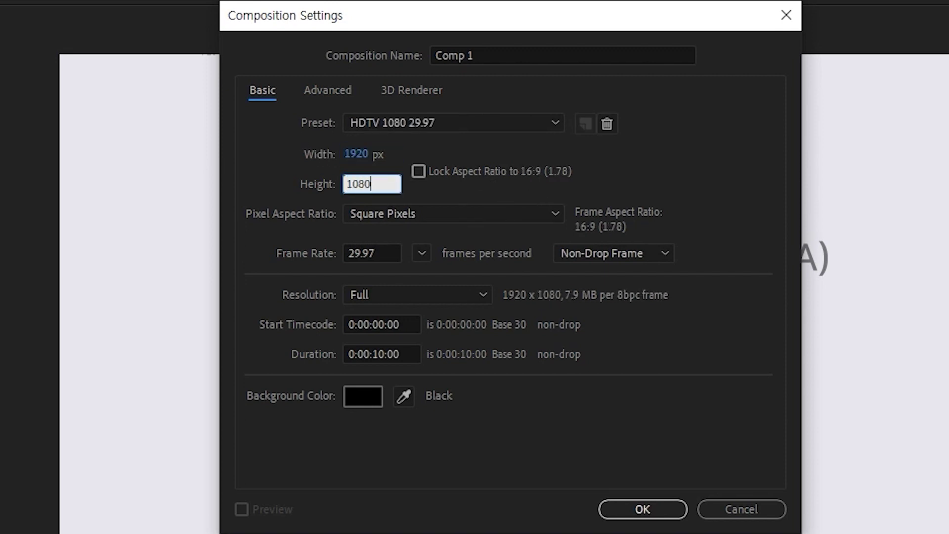
click(669, 170)
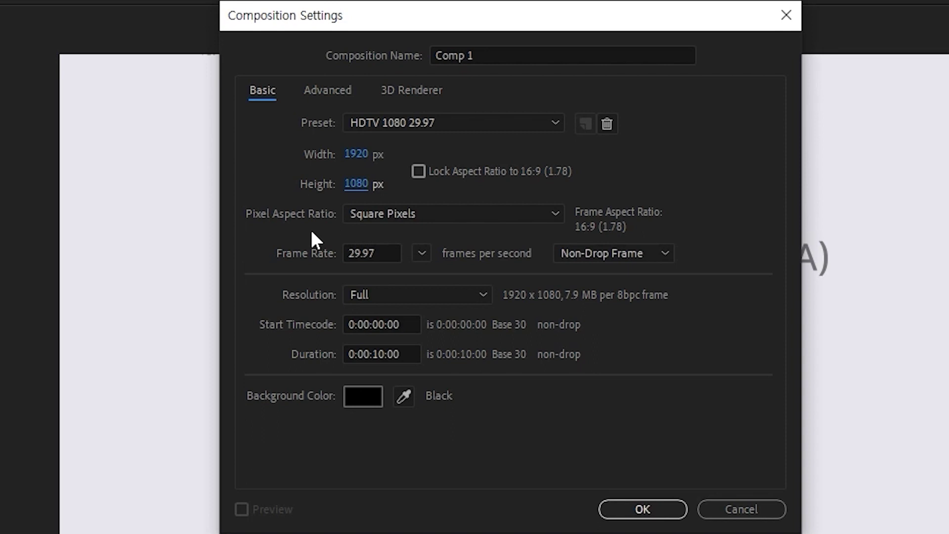
Reposition the Composition Settings dialog and choose Square Pixels as the pixel aspect ratio
click(413, 212)
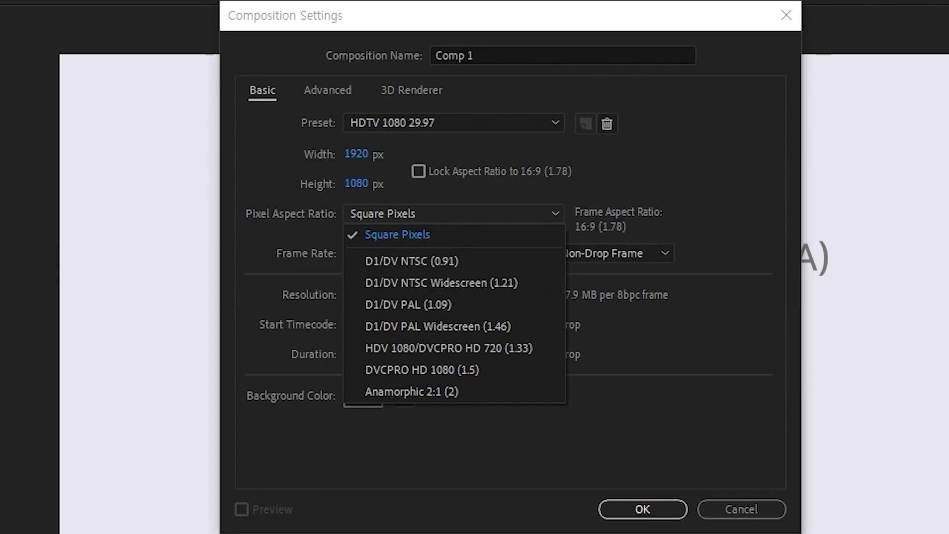
drag(590, 16, 948, 239)
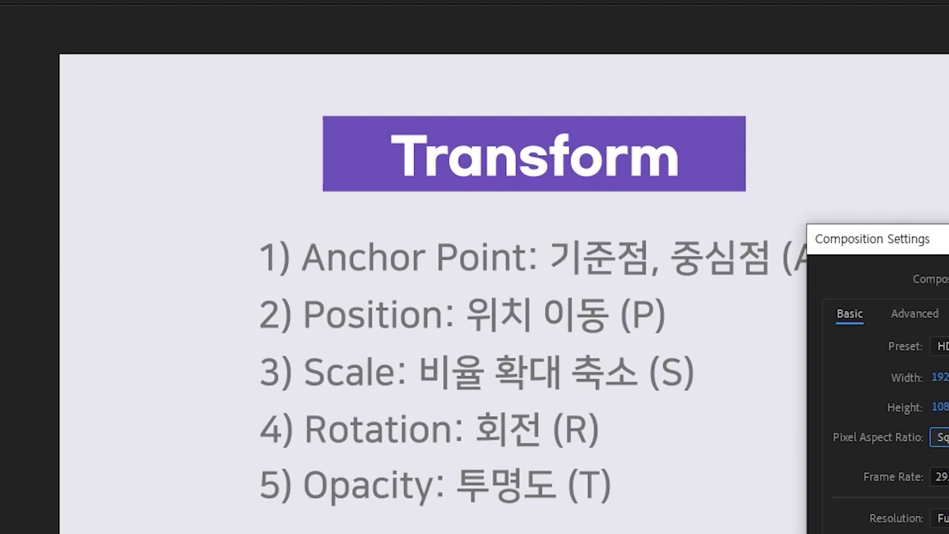
drag(947, 240, 504, 46)
click(539, 240)
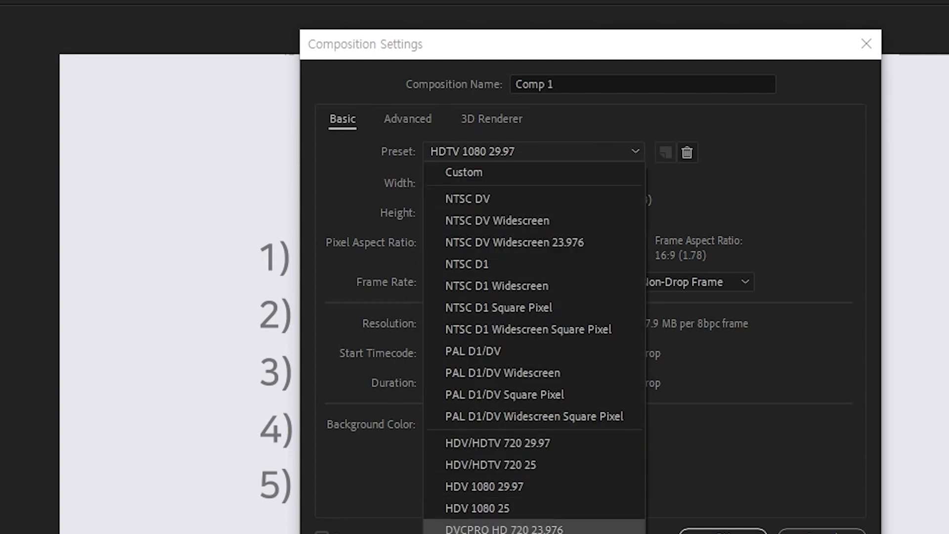
click(403, 201)
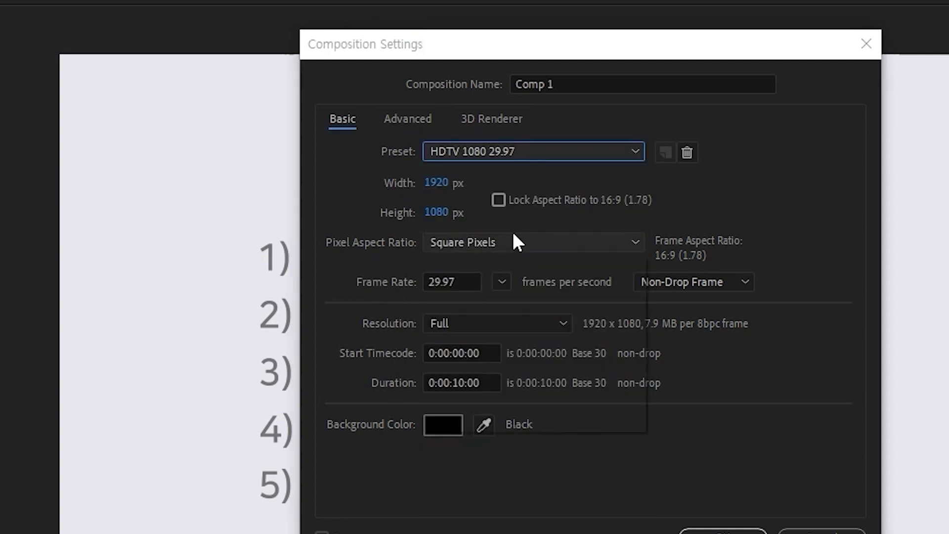
click(569, 242)
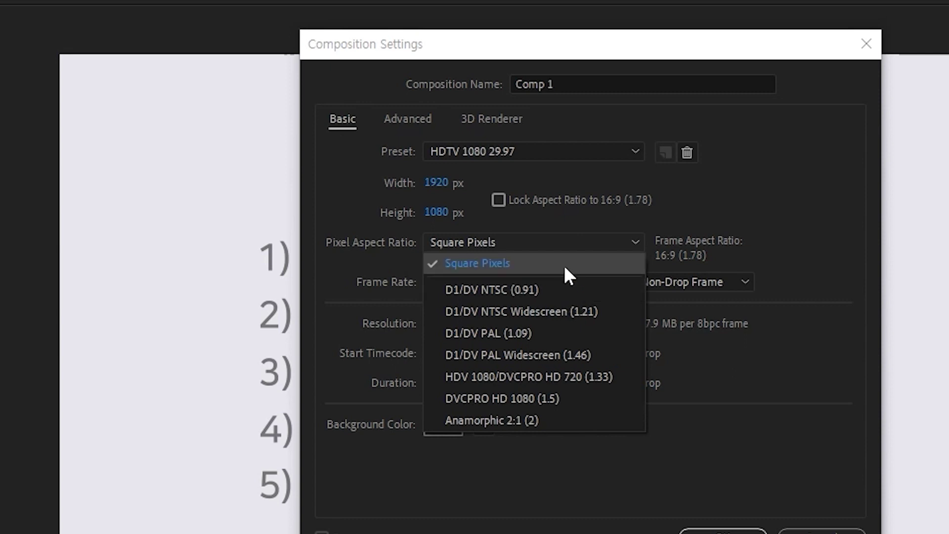
click(508, 259)
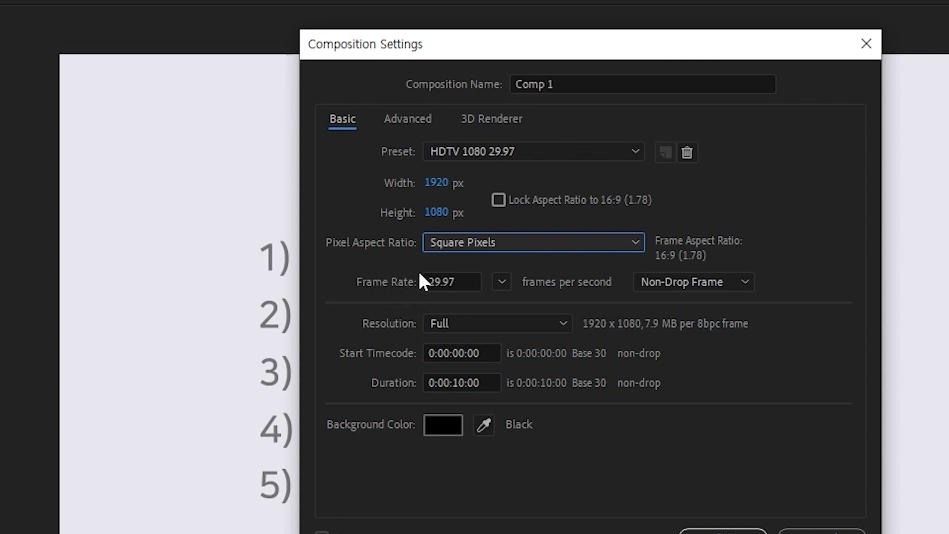
Try composition frame rates of 30 and 60 frames per second
click(477, 280)
text(30)
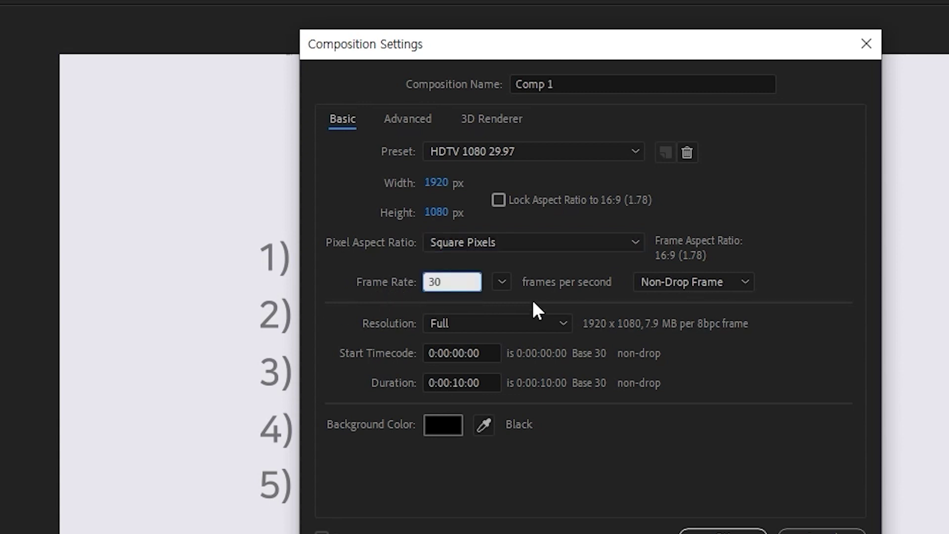
key(Tab)
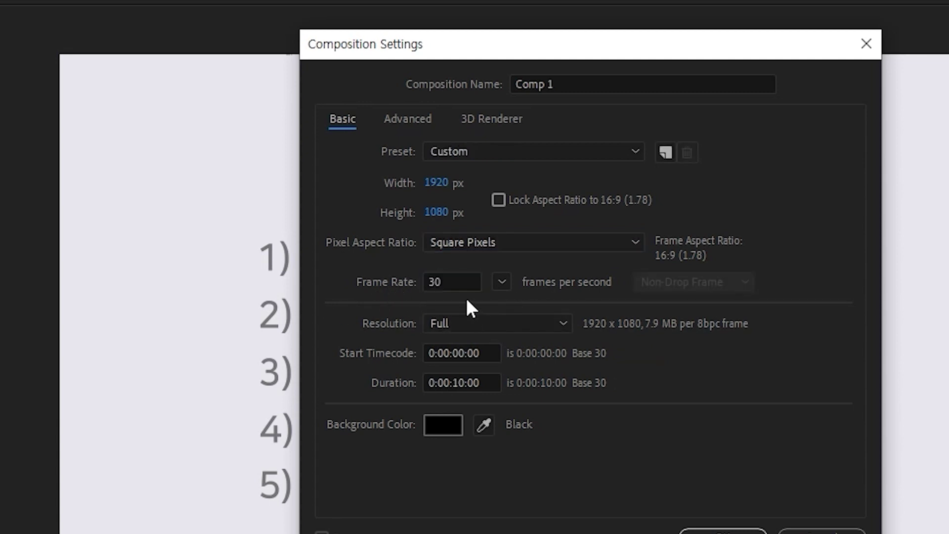
click(454, 283)
text(60)
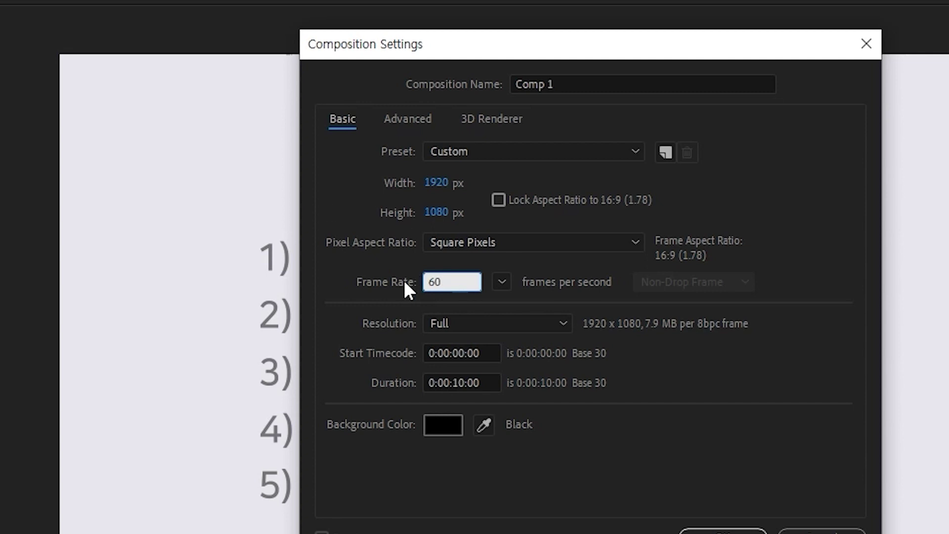
click(395, 302)
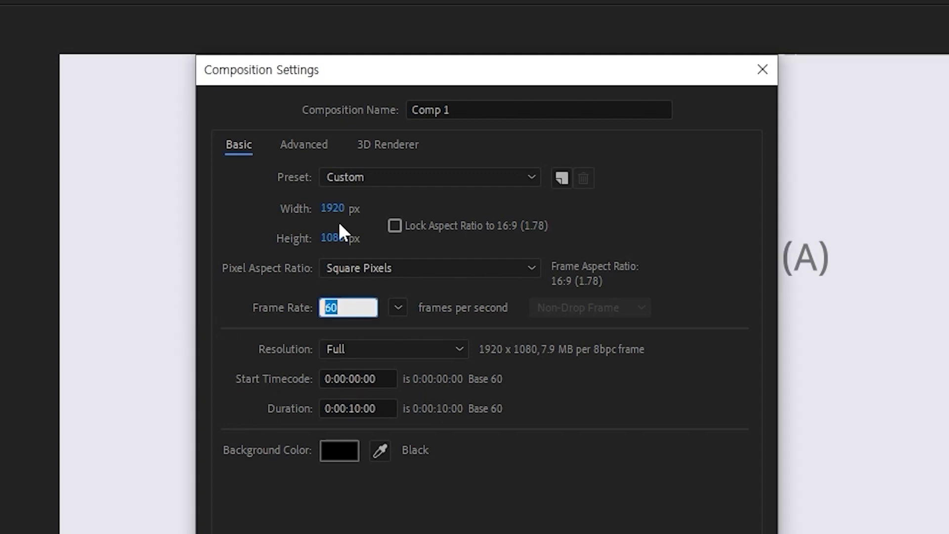
Try composition frame rates of 30 and 29.97 frames per second
text(30)
click(238, 341)
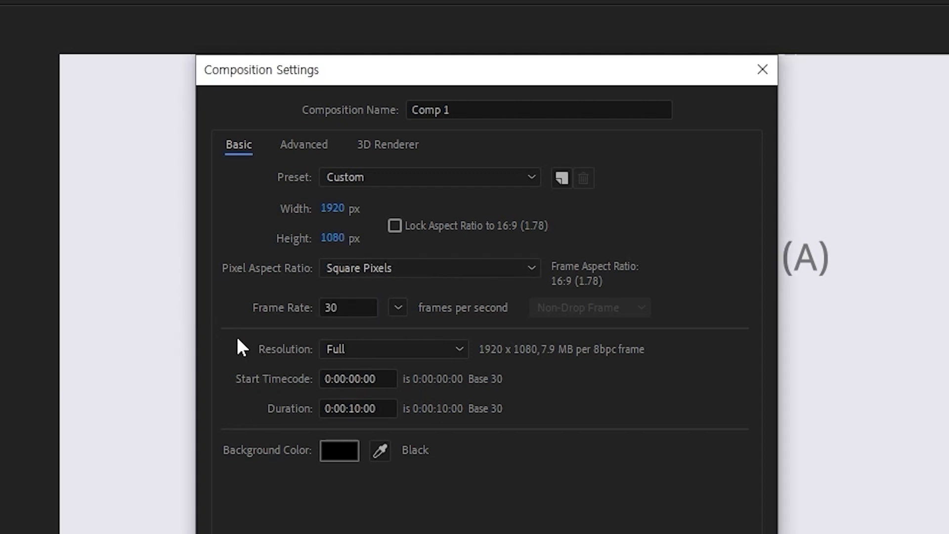
click(364, 306)
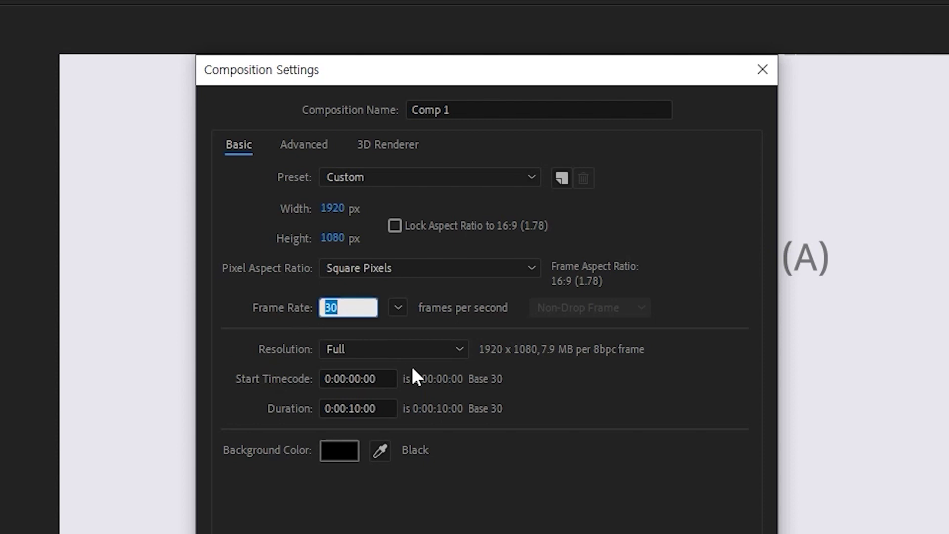
text(29.97)
click(478, 315)
Try composition frame rates of 24 and 23.976 frames per second
drag(365, 309, 61, 308)
text(24)
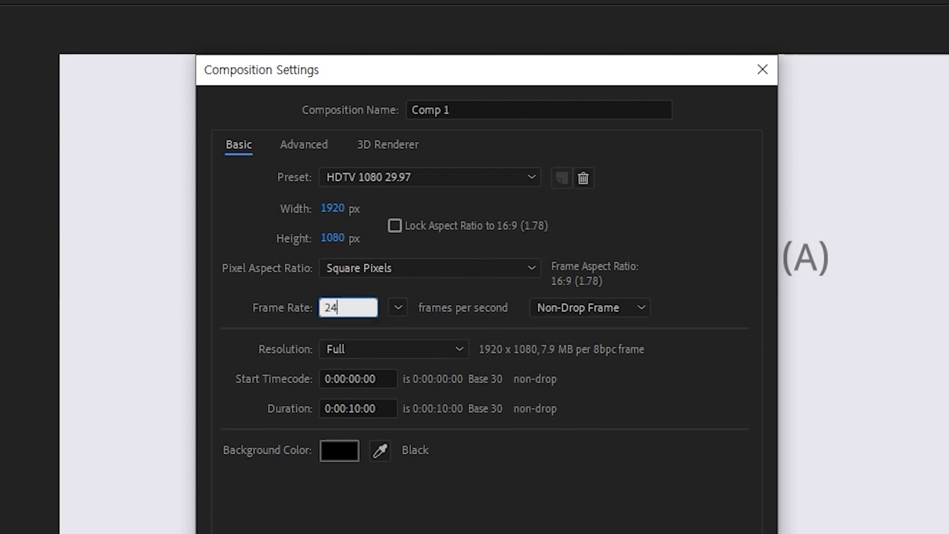
key(Return)
text(23.976)
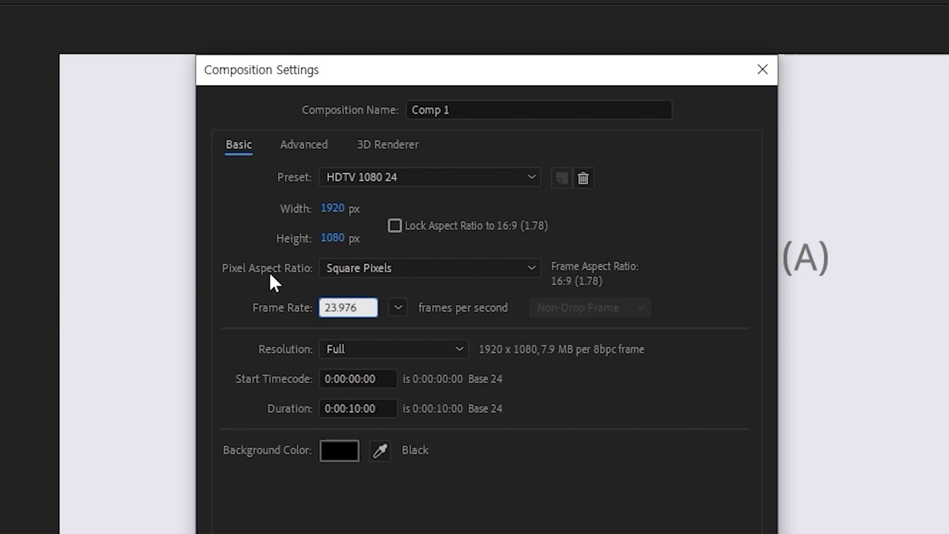
key(Return)
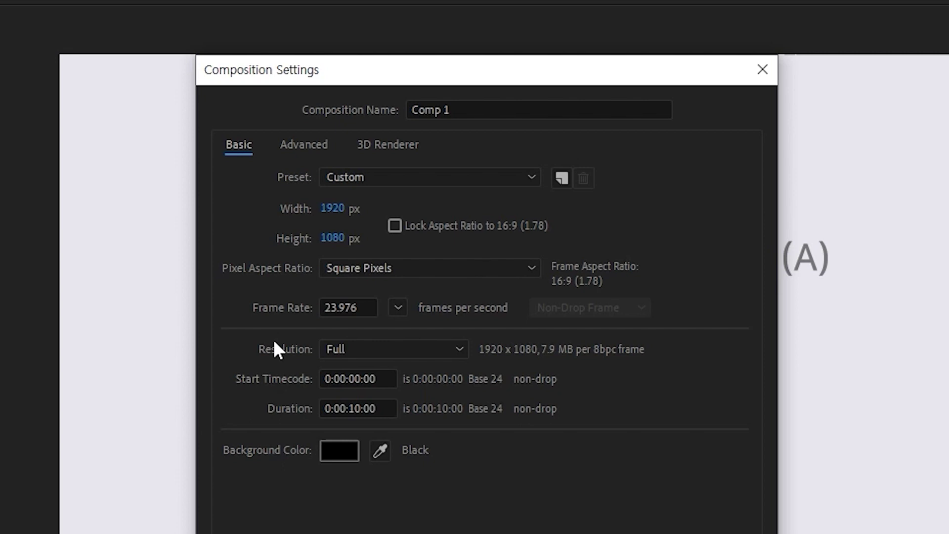
Set the composition frame rate to 30 frames per second
double_click(371, 307)
text(30)
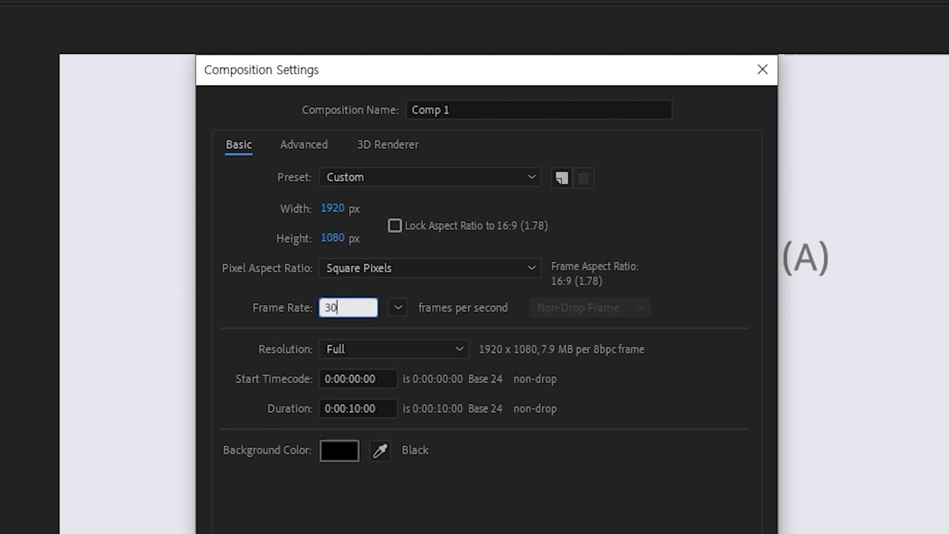
click(226, 316)
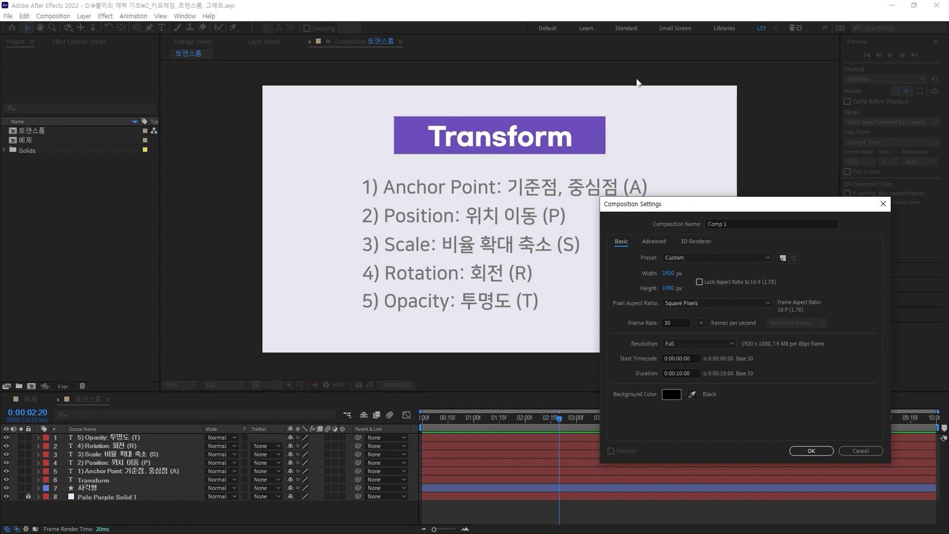
Move the Composition Settings dialog higher and choose Full as the composition resolution
drag(706, 205, 707, 116)
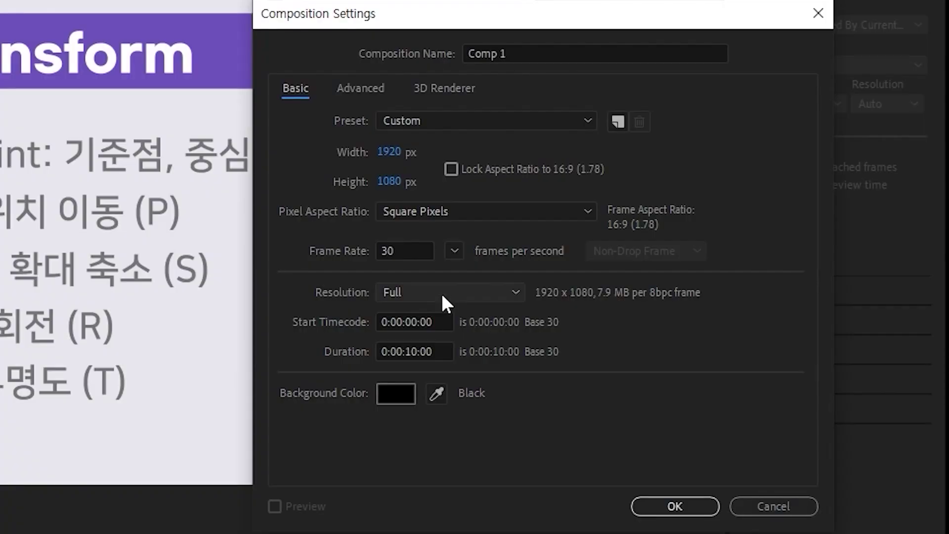
click(694, 258)
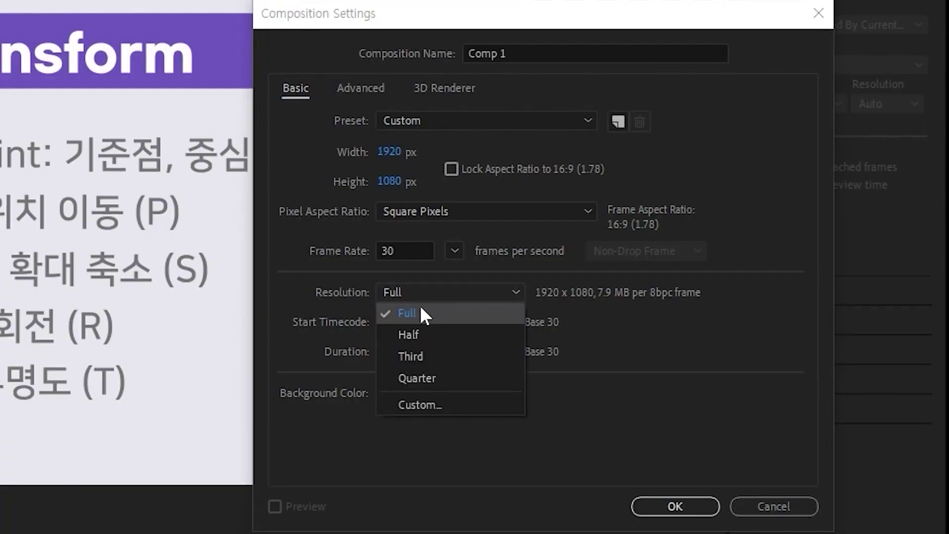
click(420, 304)
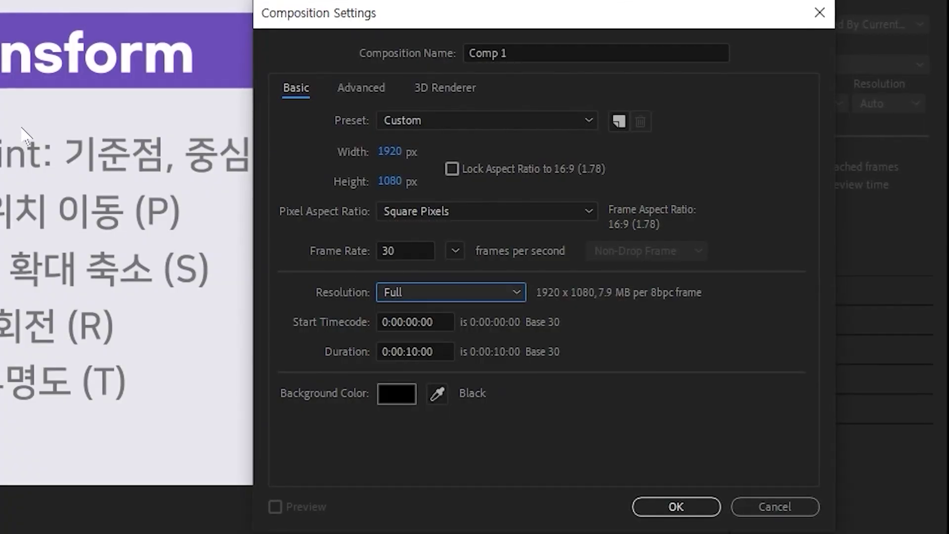
click(432, 290)
click(334, 316)
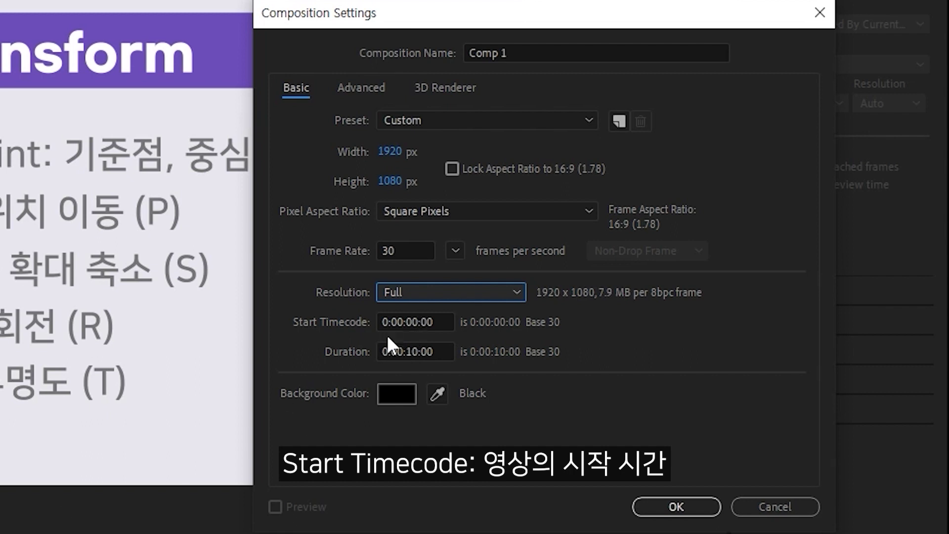
Examine the start timecode and the hour, minute and second parts of the composition's duration
click(395, 322)
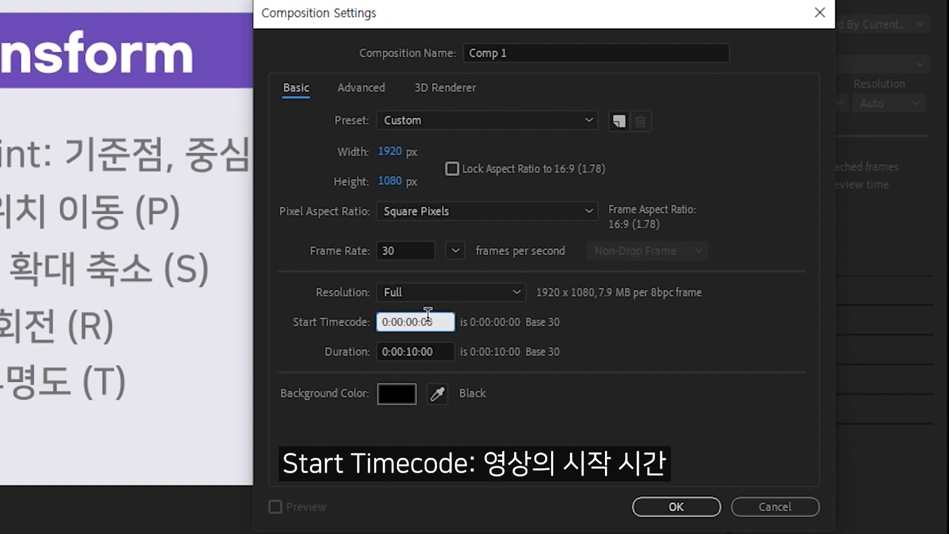
click(429, 316)
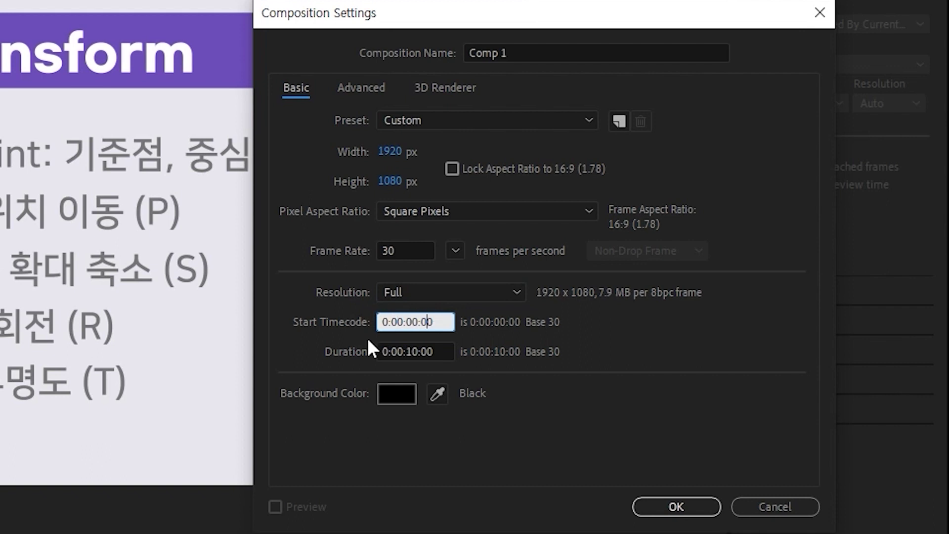
click(335, 359)
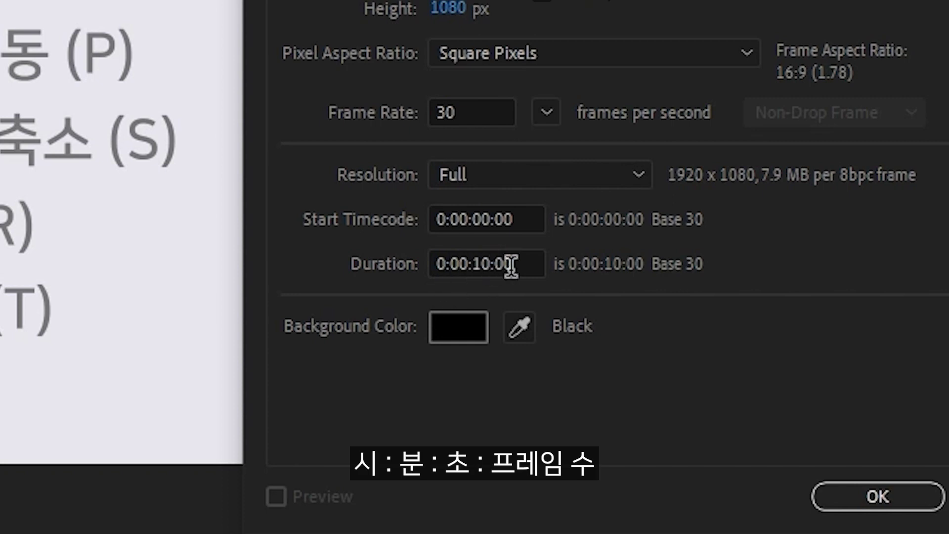
click(441, 264)
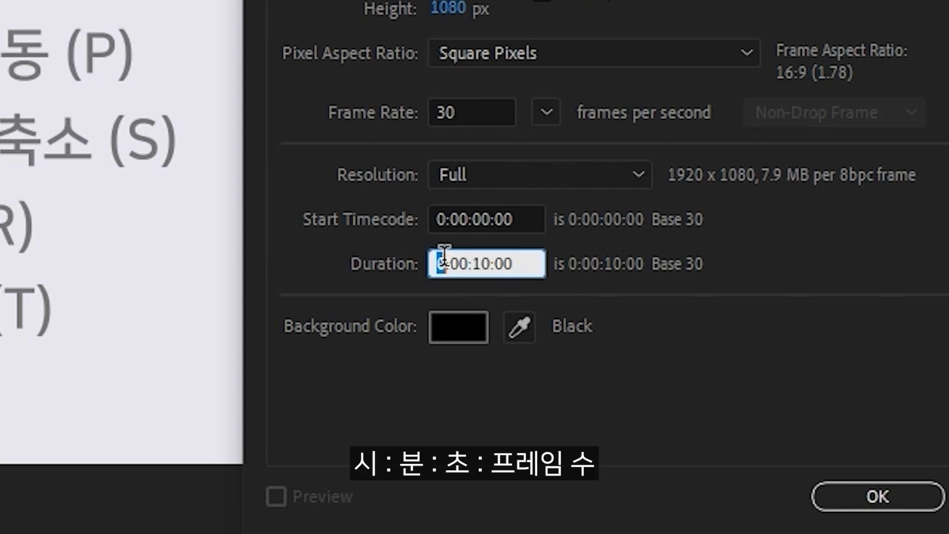
click(451, 284)
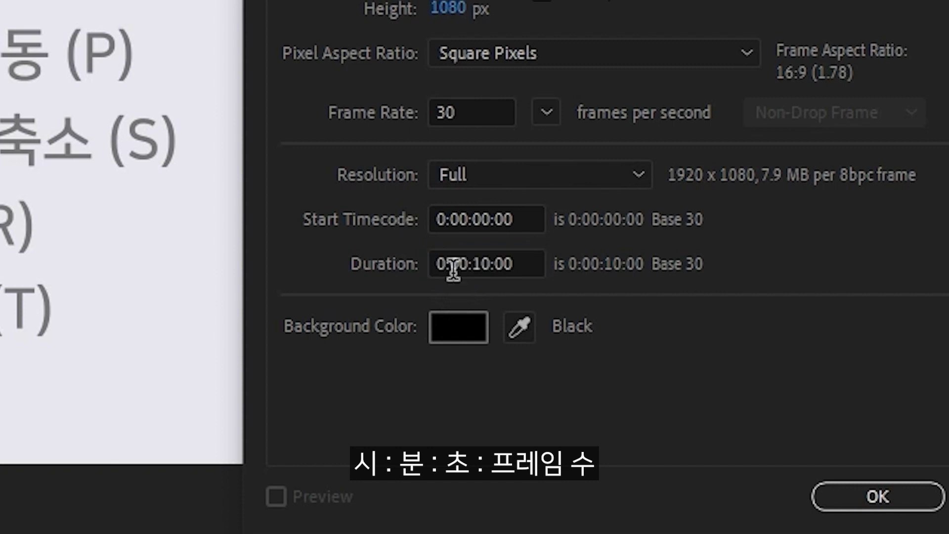
double_click(453, 269)
click(482, 296)
click(483, 264)
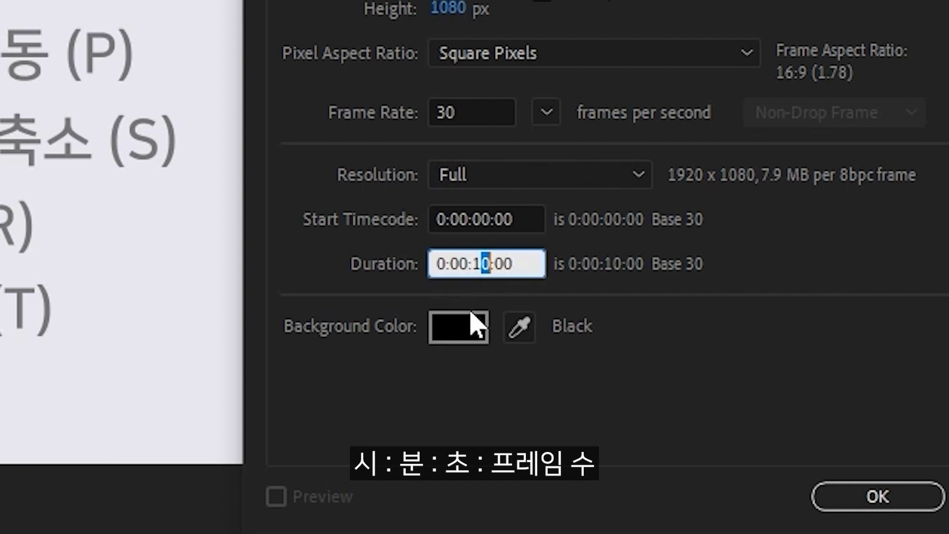
click(592, 304)
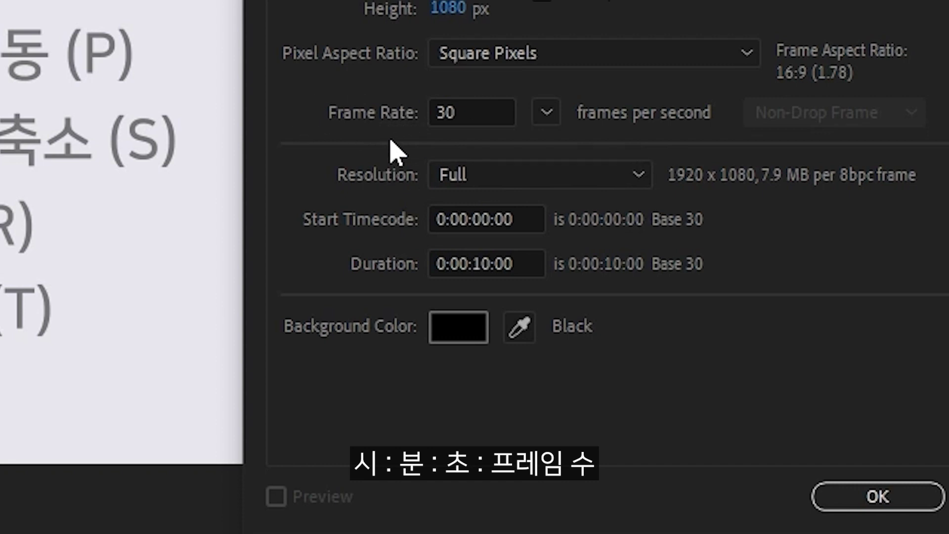
Try a composition duration of 0:00:10:15 by setting the frames part to 15
drag(495, 266, 549, 266)
click(549, 267)
double_click(497, 262)
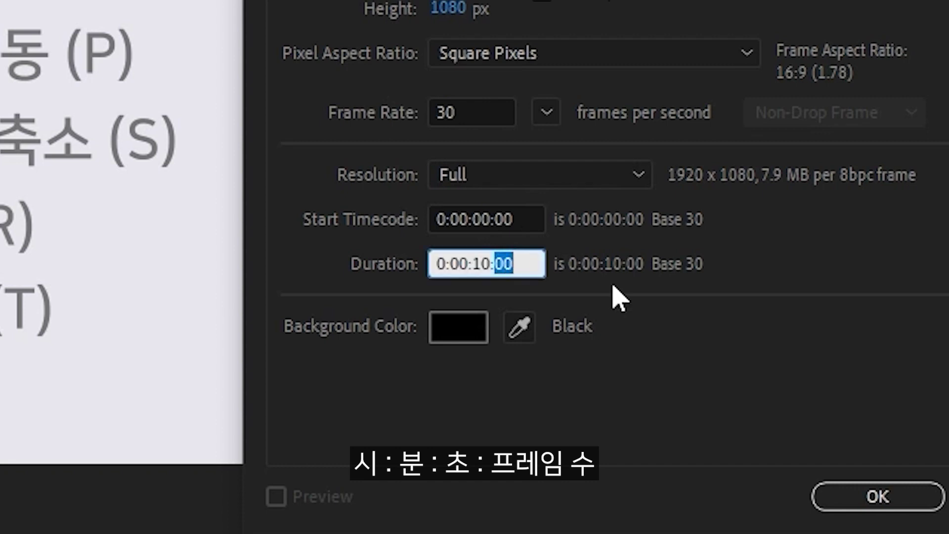
text(15)
key(Tab)
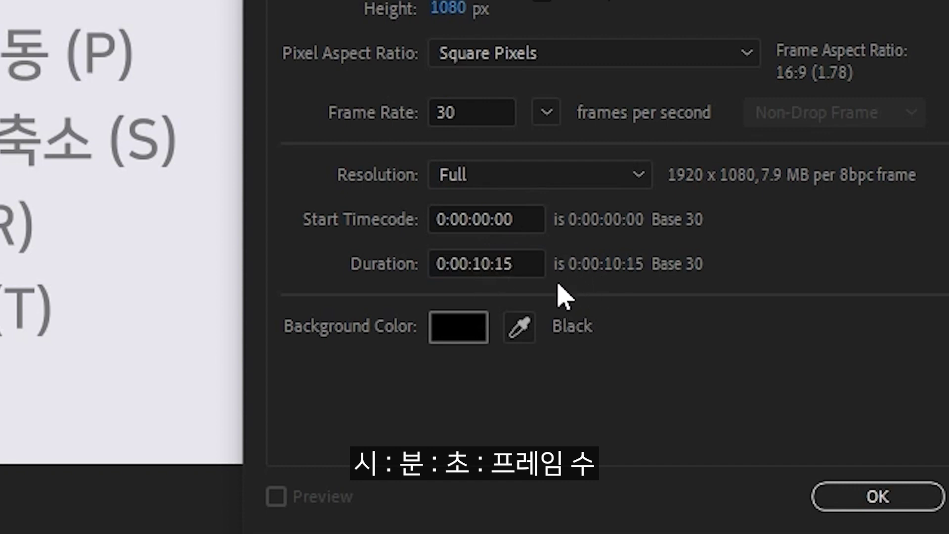
Set the frames part to 00 for a composition duration of 0:00:10:00
click(512, 257)
double_click(504, 257)
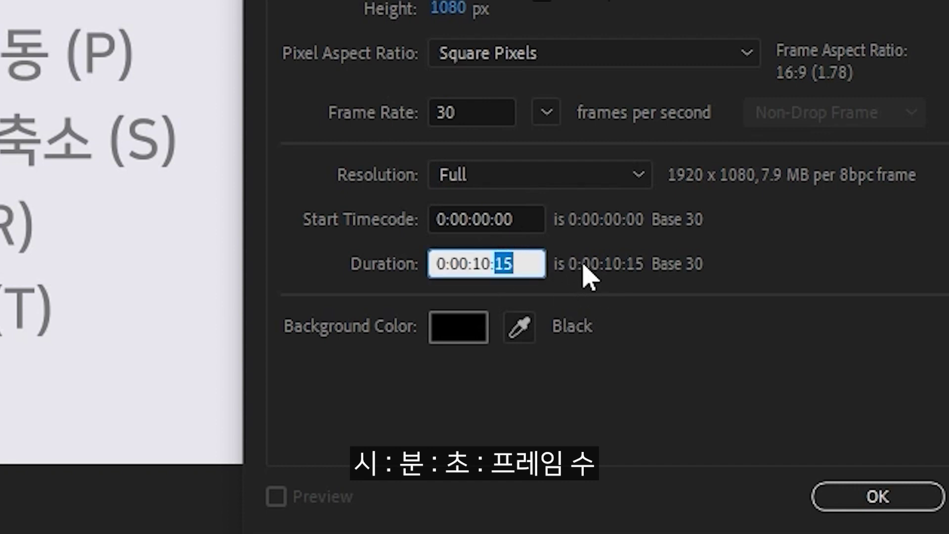
text(00)
key(Tab)
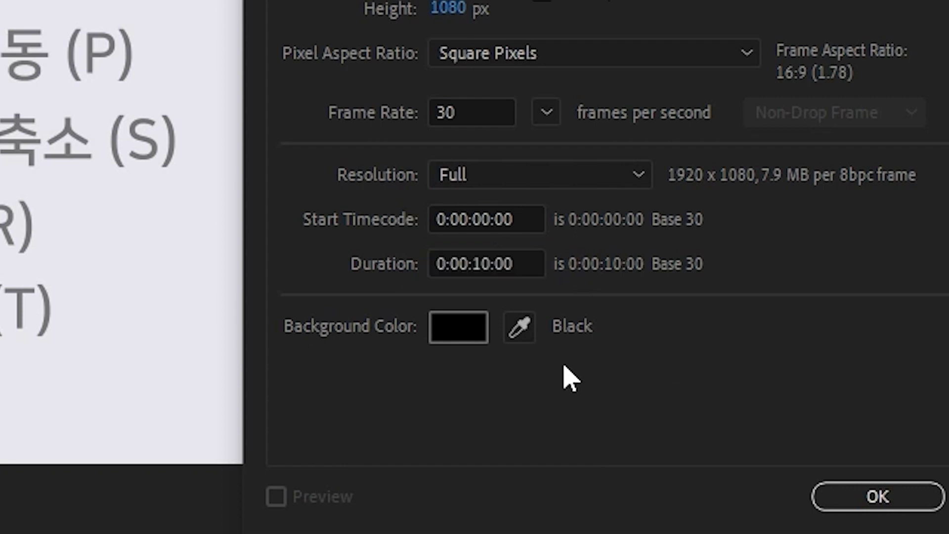
Accept black (000000) as the background color and create the composition with these settings
drag(507, 261, 658, 313)
click(677, 321)
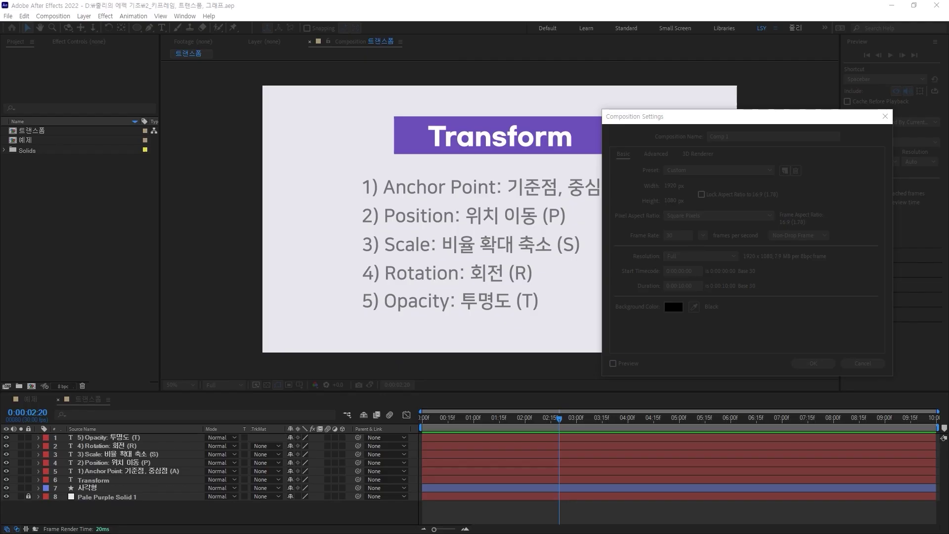
drag(375, 182, 407, 136)
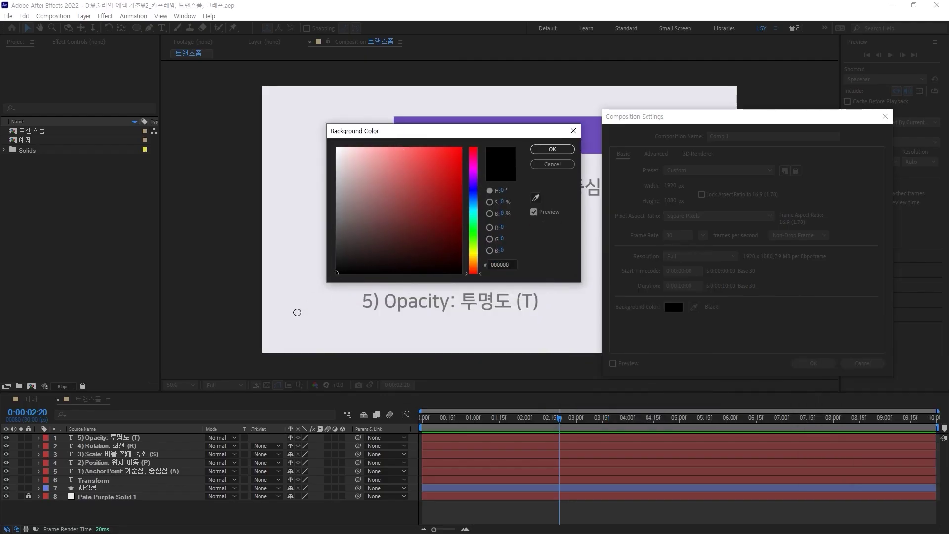
click(534, 151)
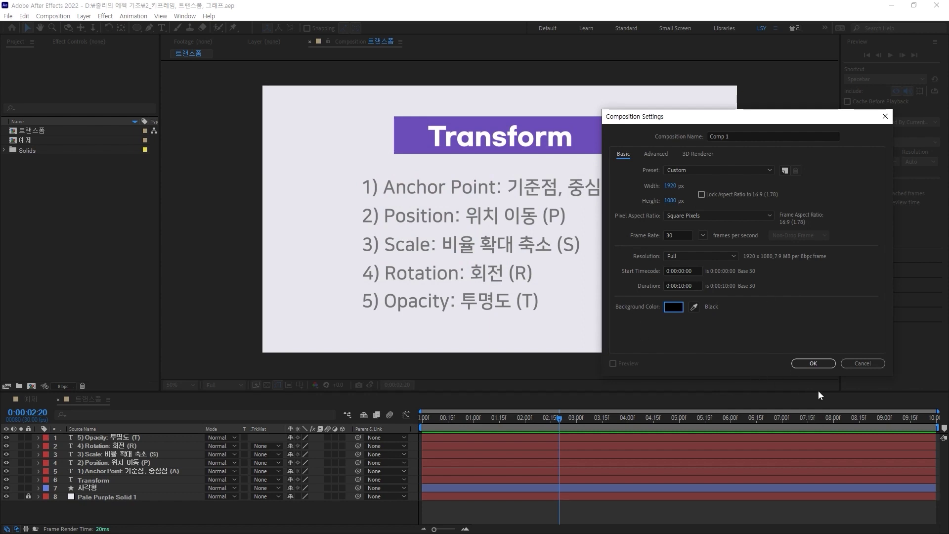
click(813, 364)
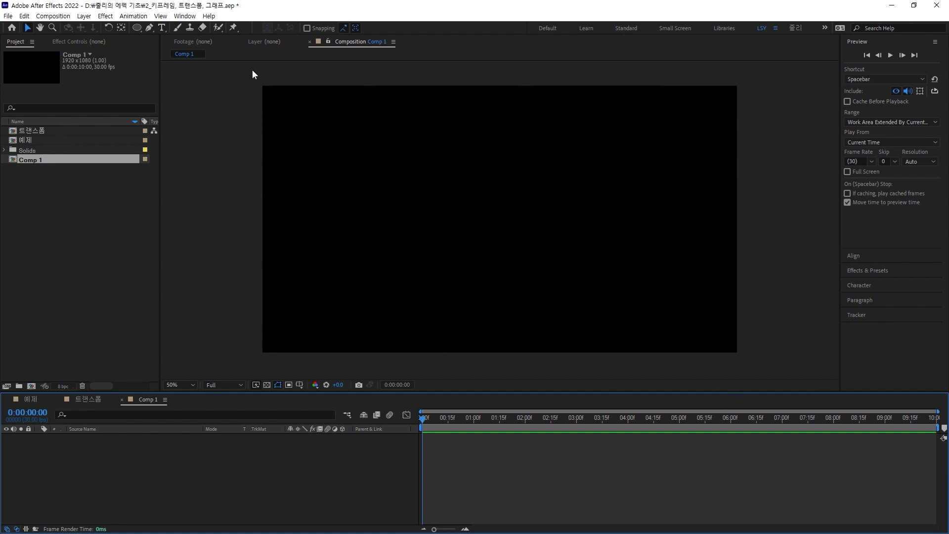
Zoom the empty composition in and out, and fit it to the viewer
scroll(600, 156, down, 5)
scroll(557, 186, up, 5)
scroll(557, 186, down, 2)
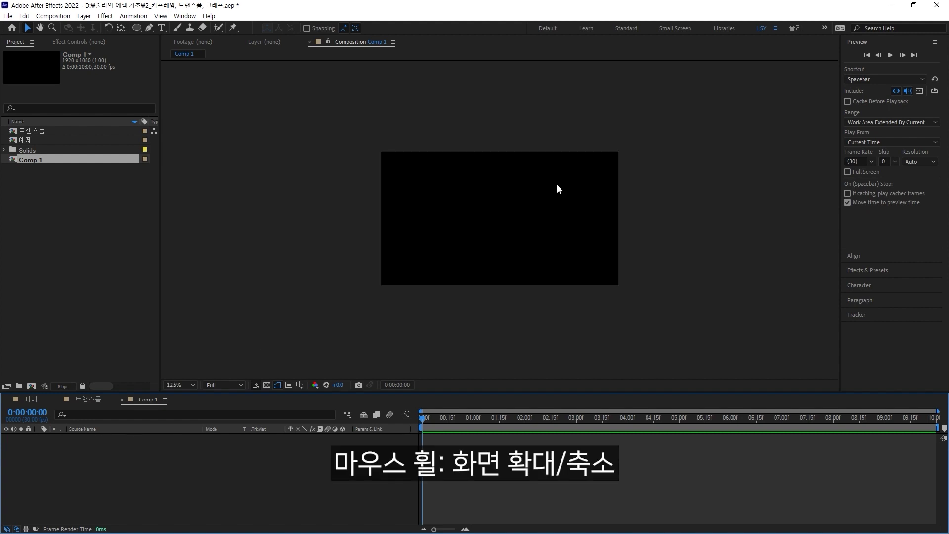
scroll(557, 189, up, 4)
scroll(557, 189, down, 6)
scroll(555, 189, up, 4)
scroll(549, 193, down, 1)
scroll(547, 192, up, 1)
scroll(544, 195, down, 5)
scroll(542, 198, up, 4)
click(376, 130)
scroll(543, 196, down, 4)
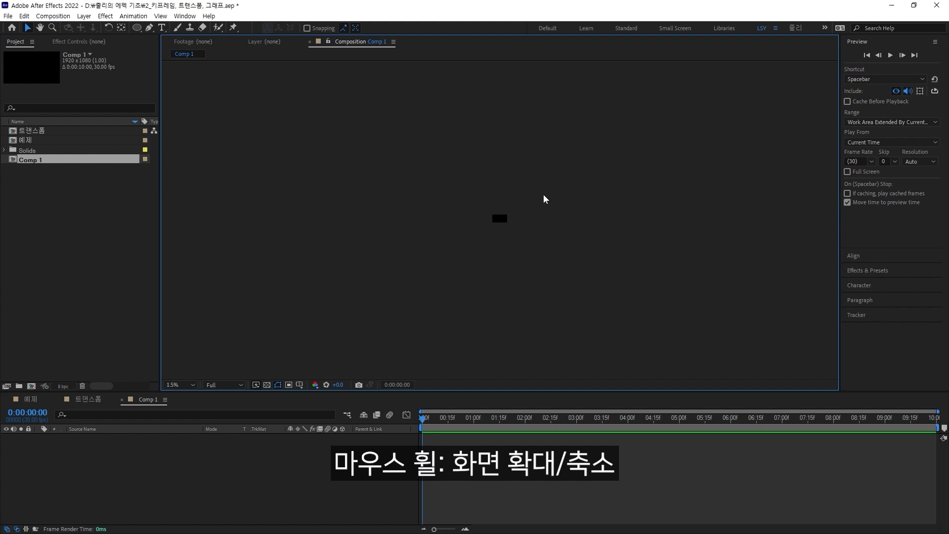
scroll(544, 196, up, 4)
scroll(654, 191, down, 2)
scroll(486, 134, up, 1)
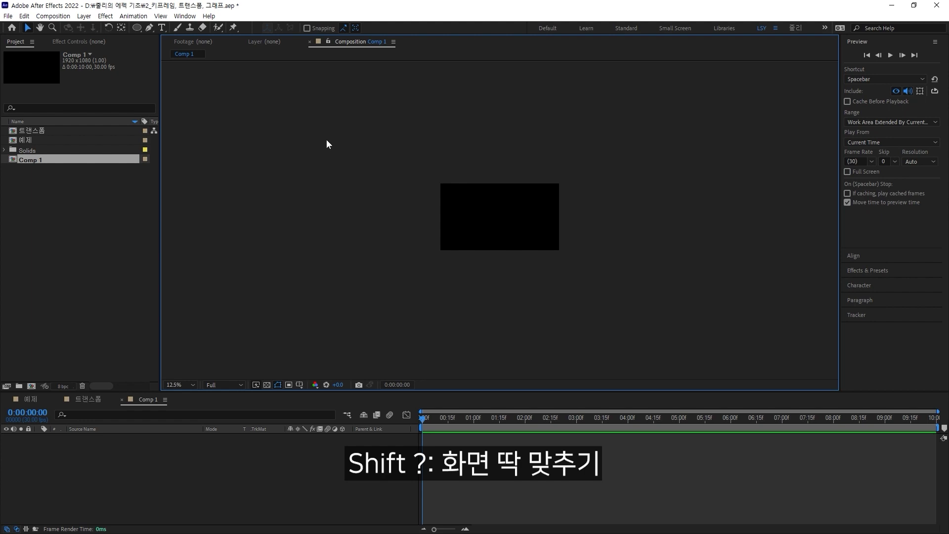
key(shift+slash)
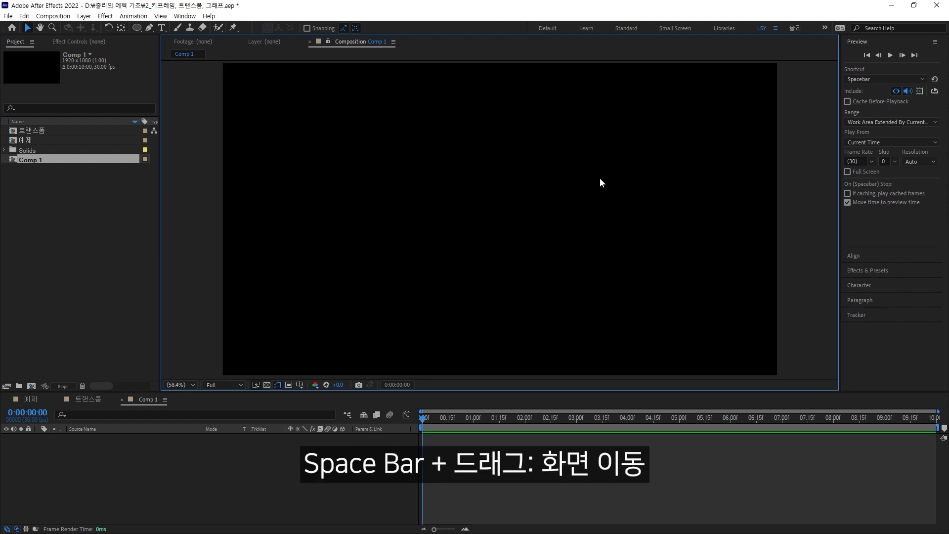
Pan the composition frame around the viewer, zoom out, and fit the frame to the viewer again
key(space)
drag(334, 188, 656, 206)
drag(523, 277, 430, 362)
drag(458, 307, 505, 142)
scroll(595, 180, down, 5)
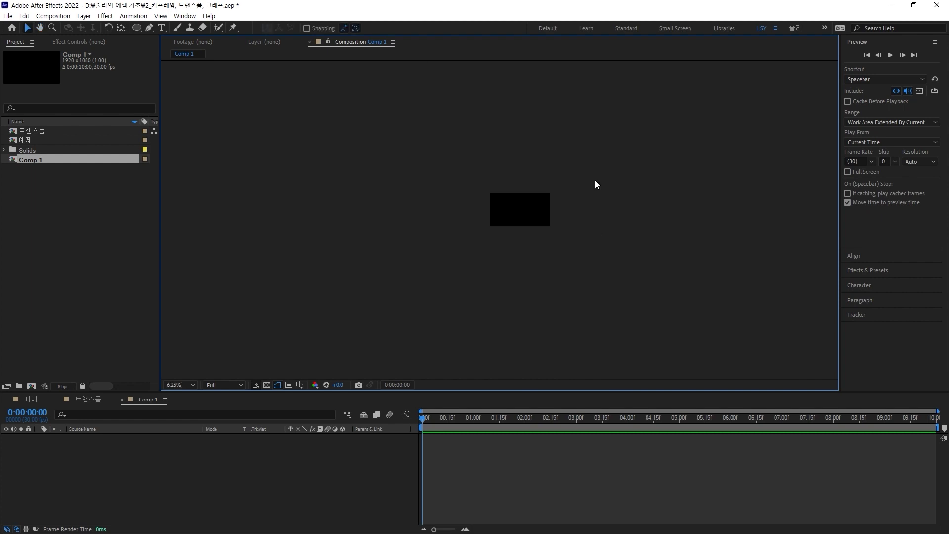
scroll(594, 184, up, 1)
key(shift+slash)
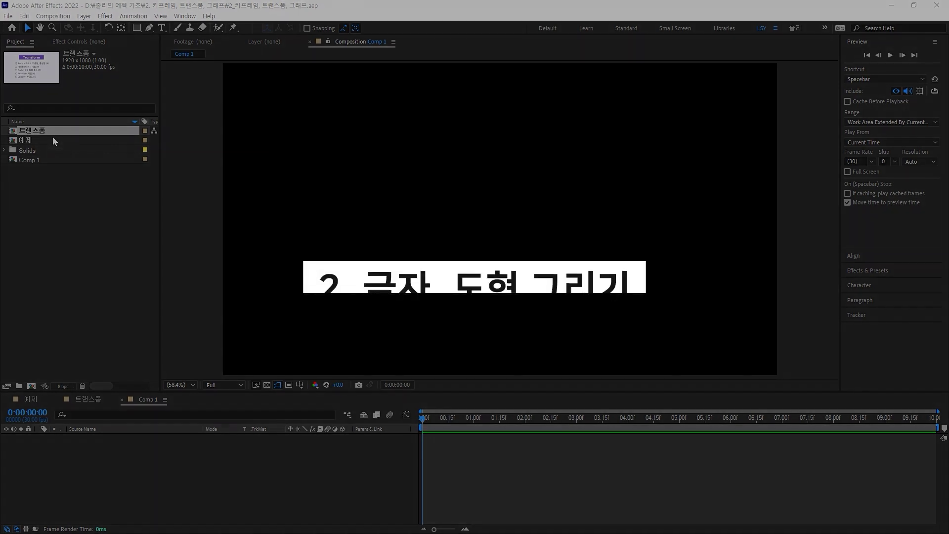
Open the 예제 composition and preview its text and rectangle animation from the first frame
double_click(52, 137)
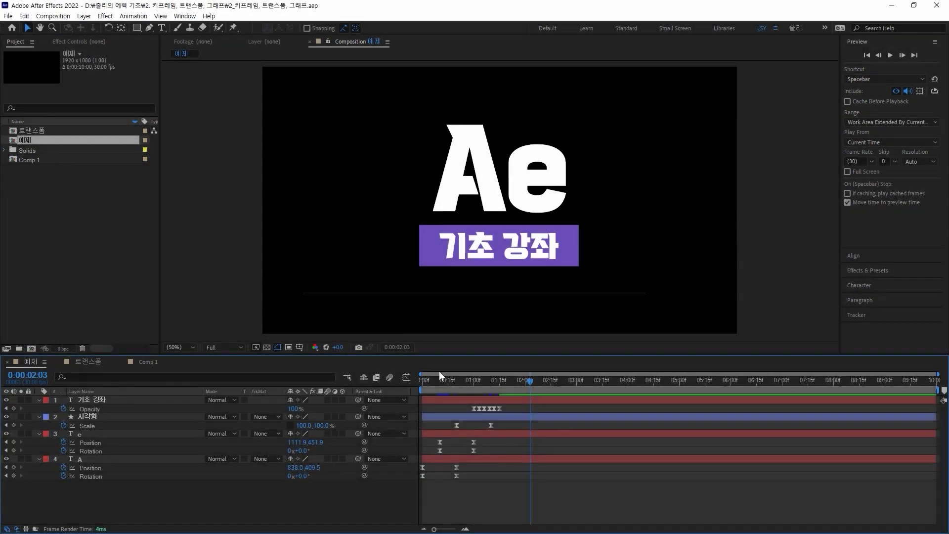
key(Home)
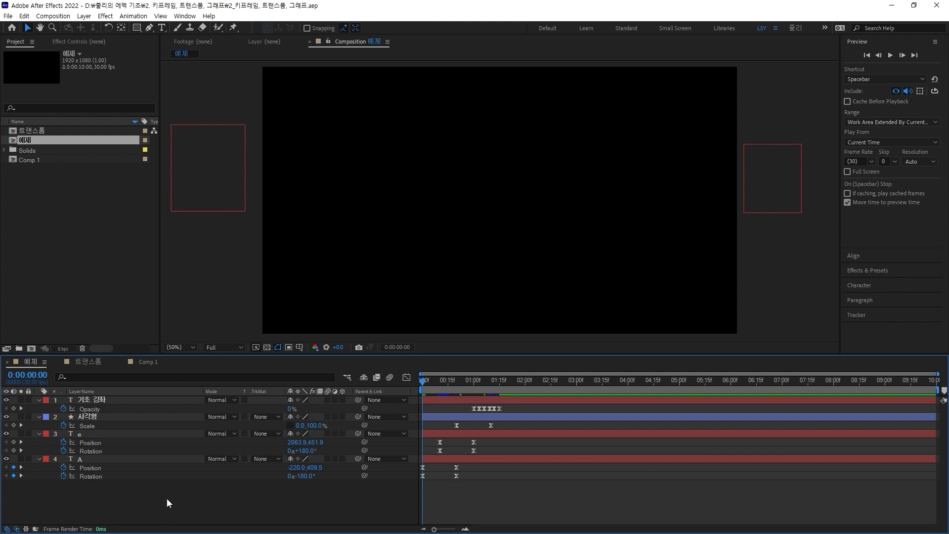
key(space)
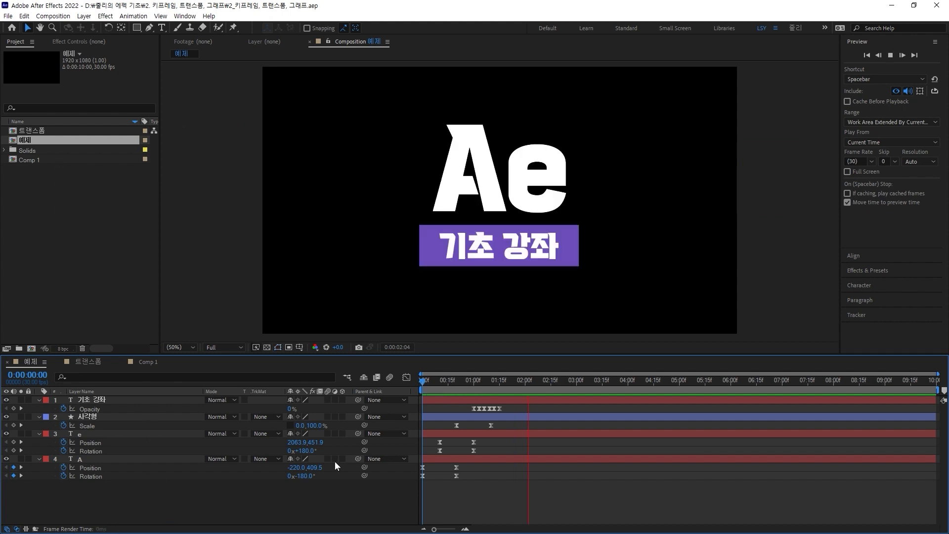
key(space)
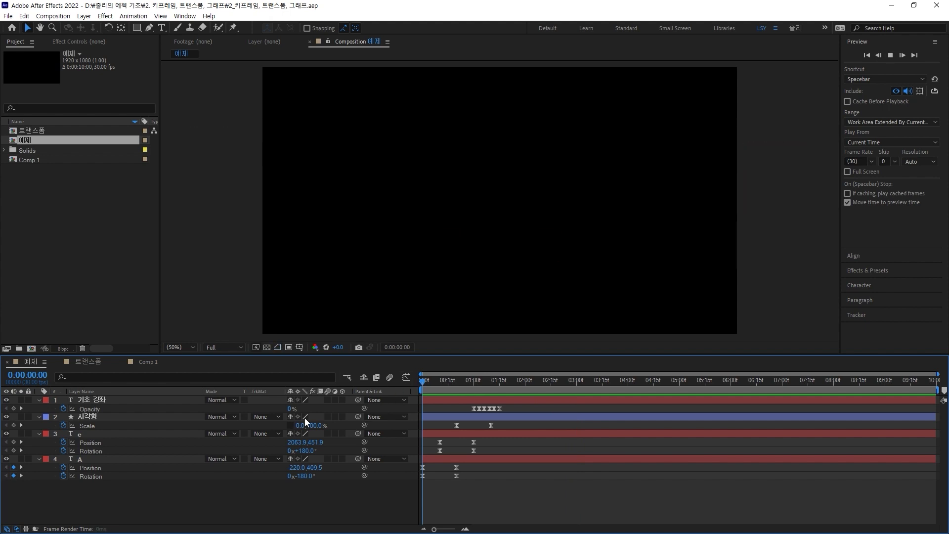
key(space)
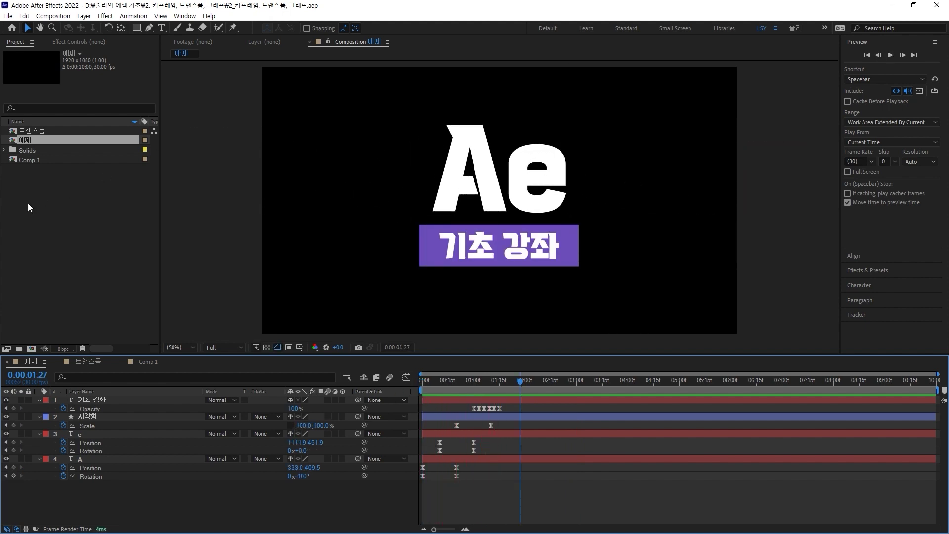
Open Comp 1, activate the Horizontal Type tool and reset the character settings to their defaults
double_click(38, 158)
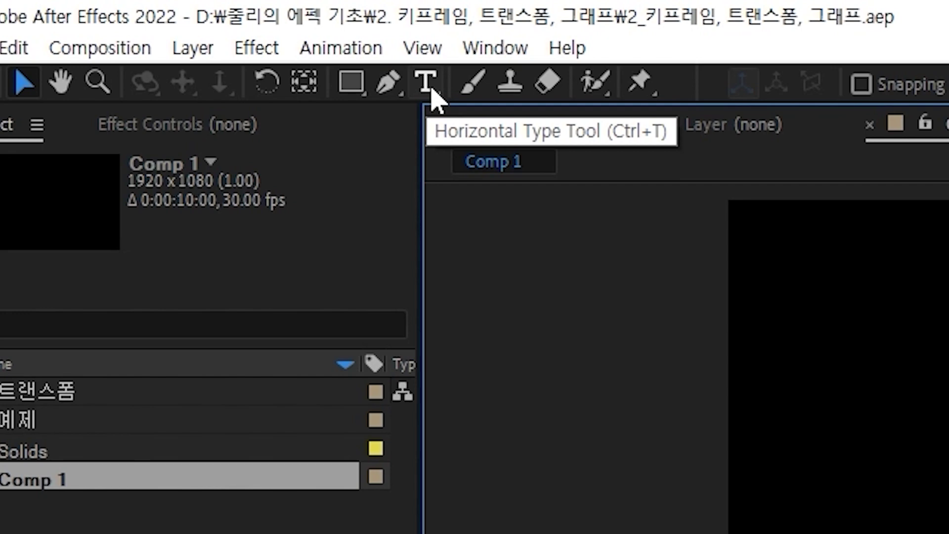
click(426, 83)
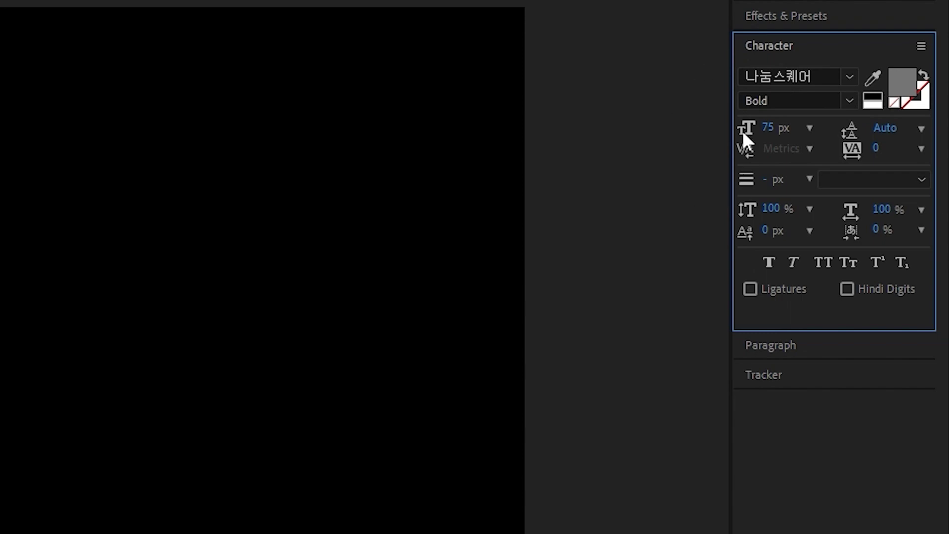
click(921, 46)
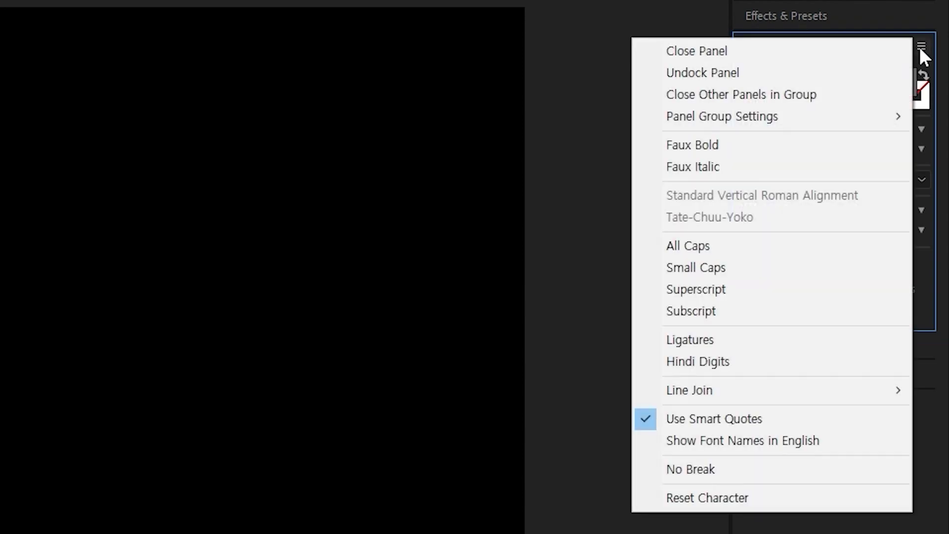
click(743, 499)
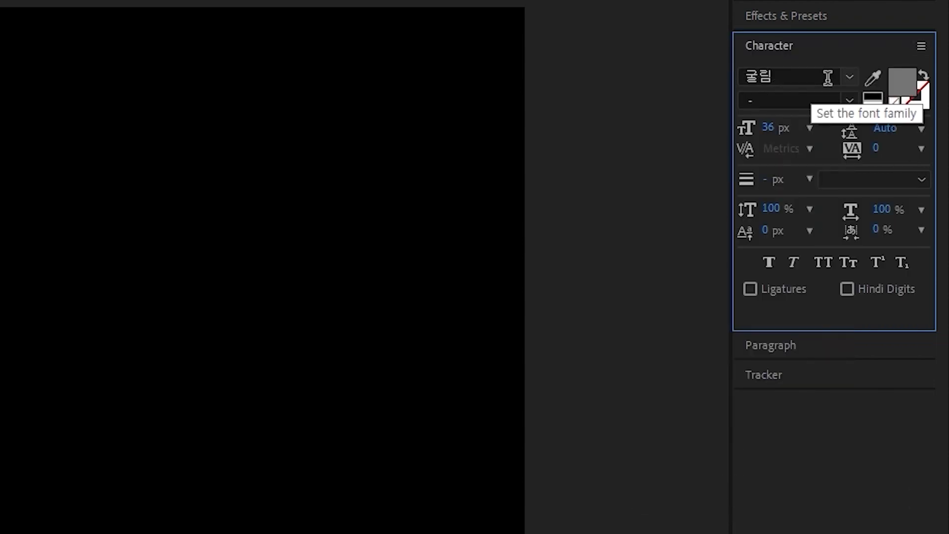
Check the Show Font Names in English option for the character settings and browse the font list with its previews
click(848, 78)
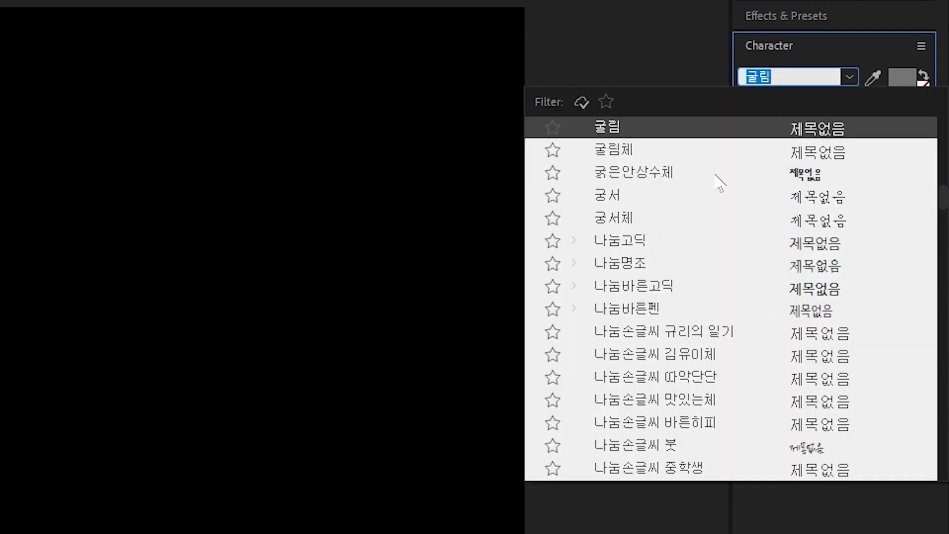
click(850, 78)
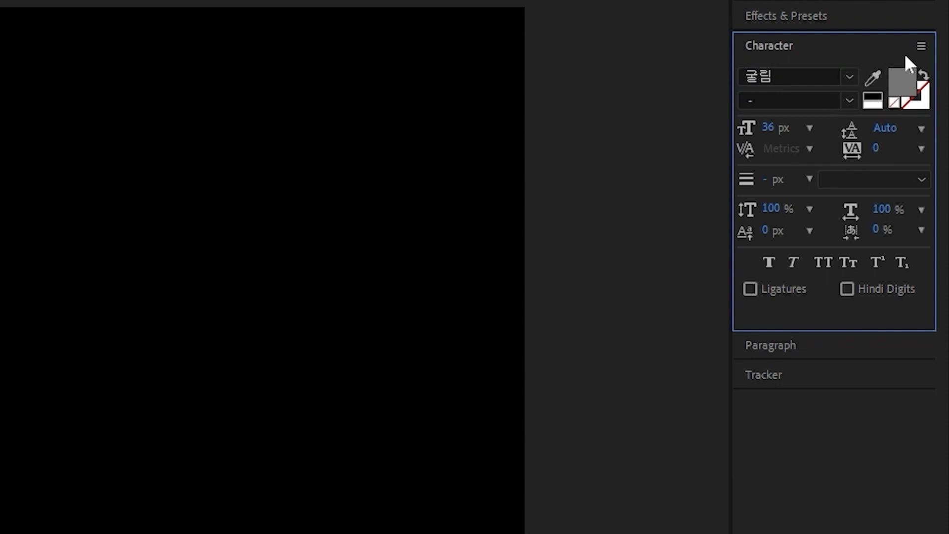
click(923, 45)
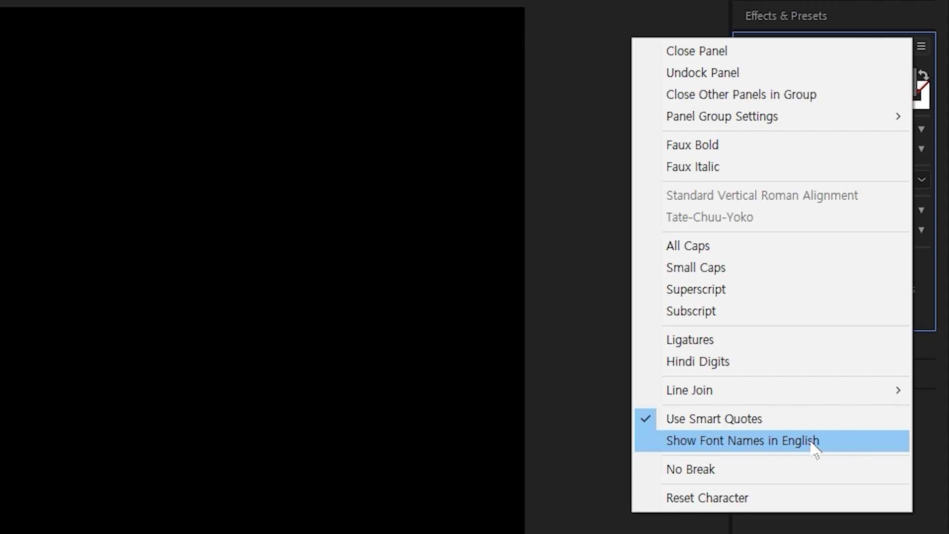
click(842, 440)
click(825, 72)
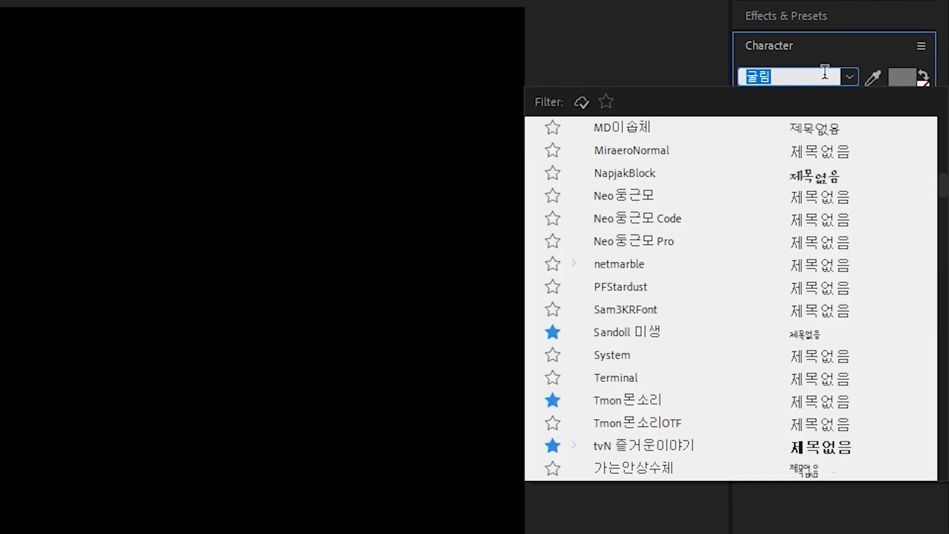
scroll(780, 195, up, 6)
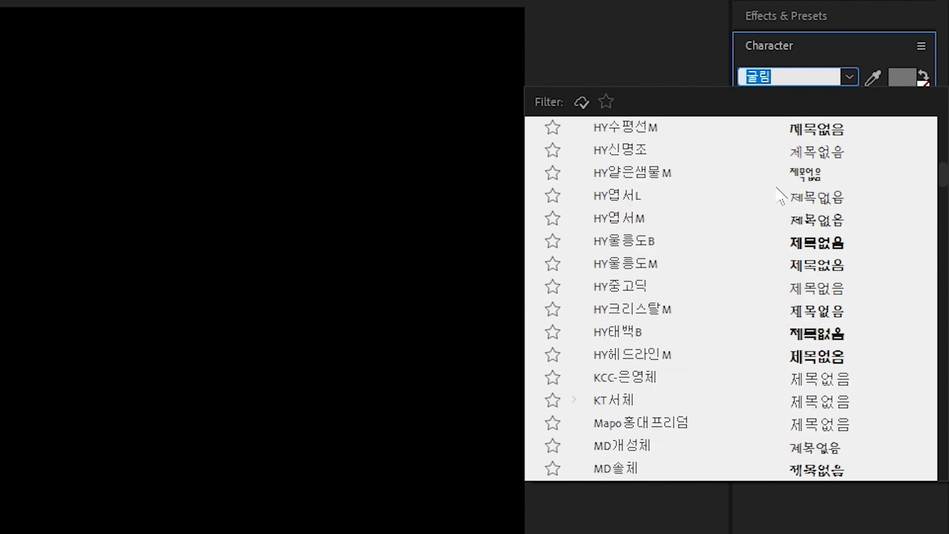
scroll(780, 195, up, 13)
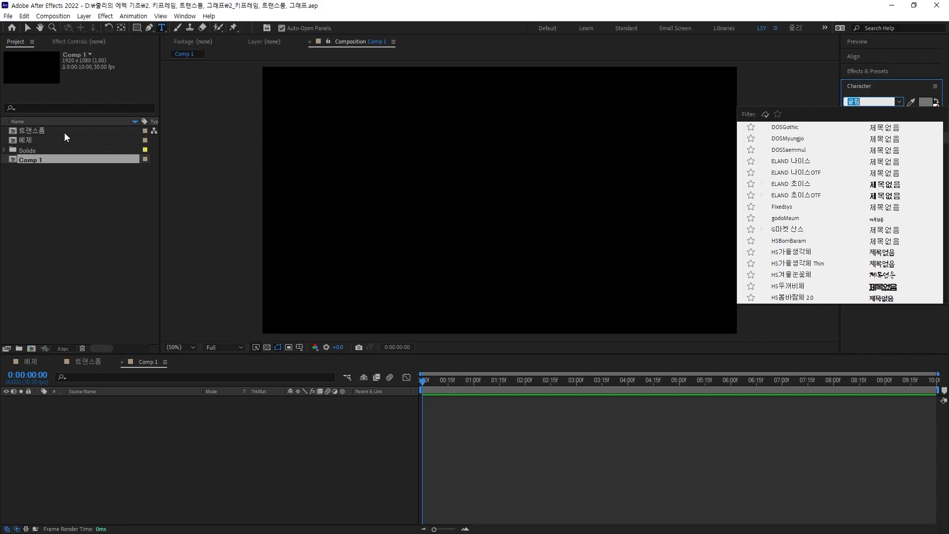
Pick up the 비트로 코어 TTF font from the 예제 composition's A text, and confirm white (FFFFFF) as the text fill in Comp 1
double_click(64, 132)
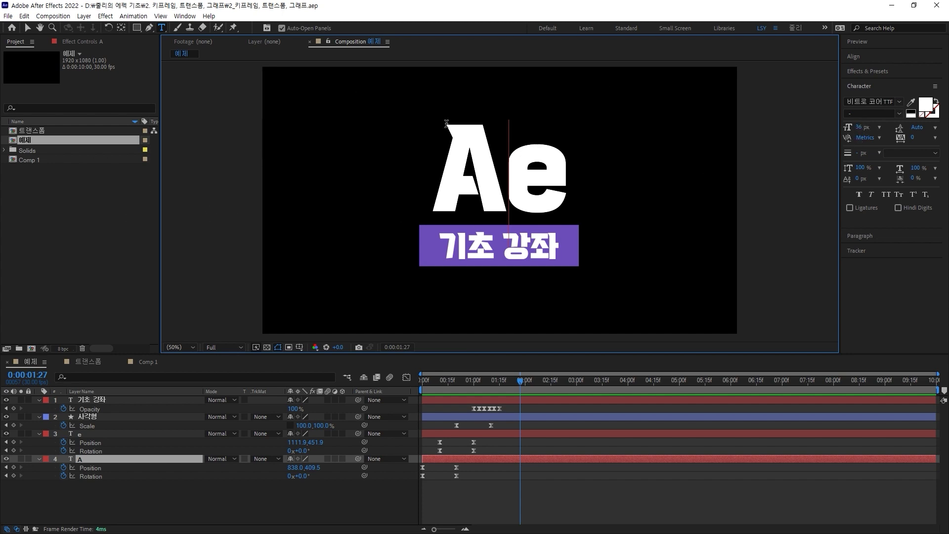
double_click(45, 162)
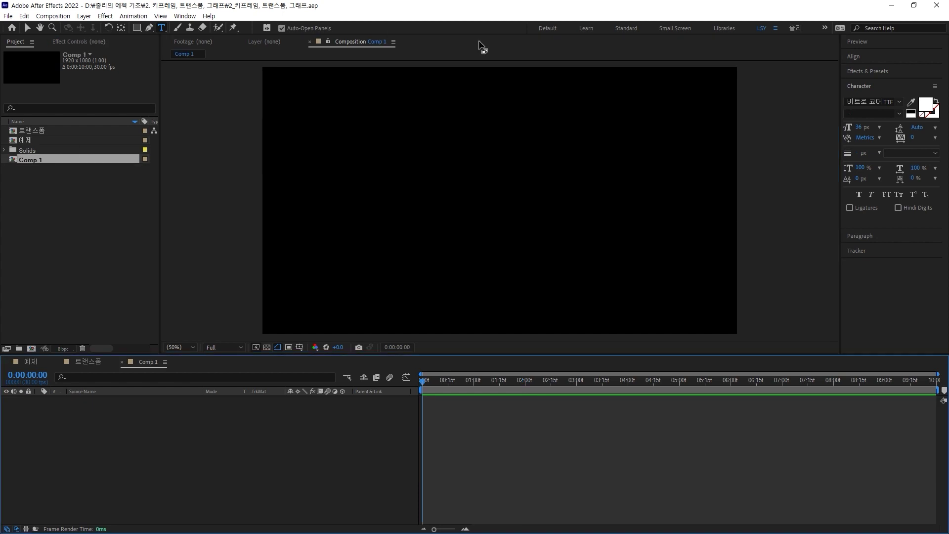
click(925, 105)
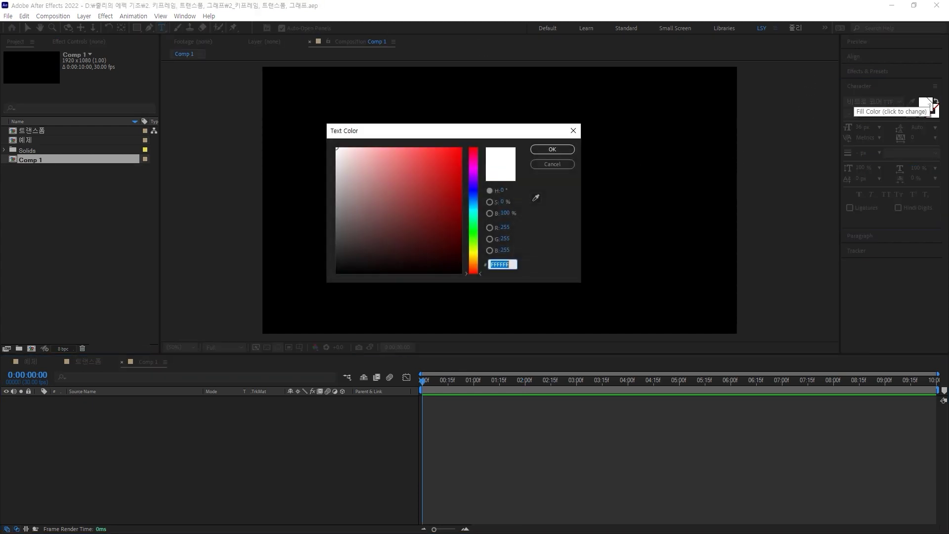
click(579, 129)
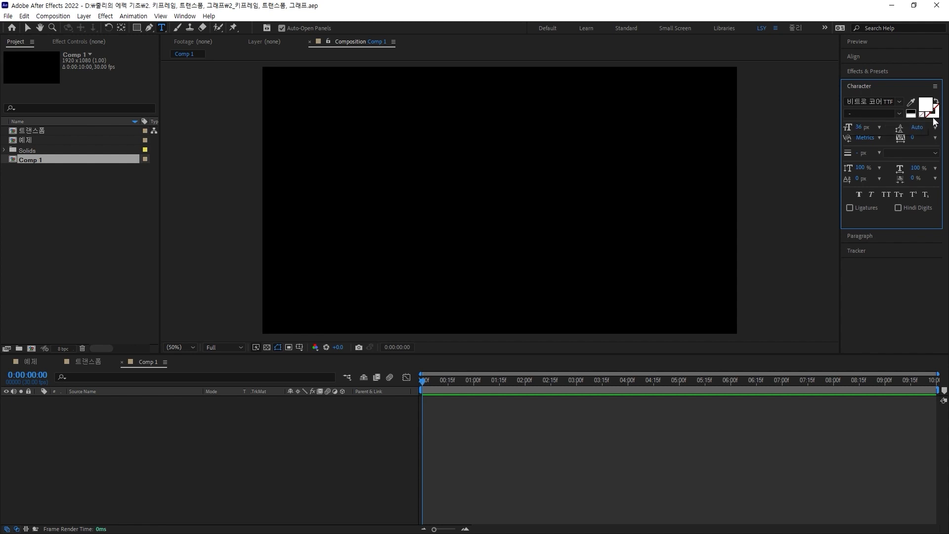
click(926, 105)
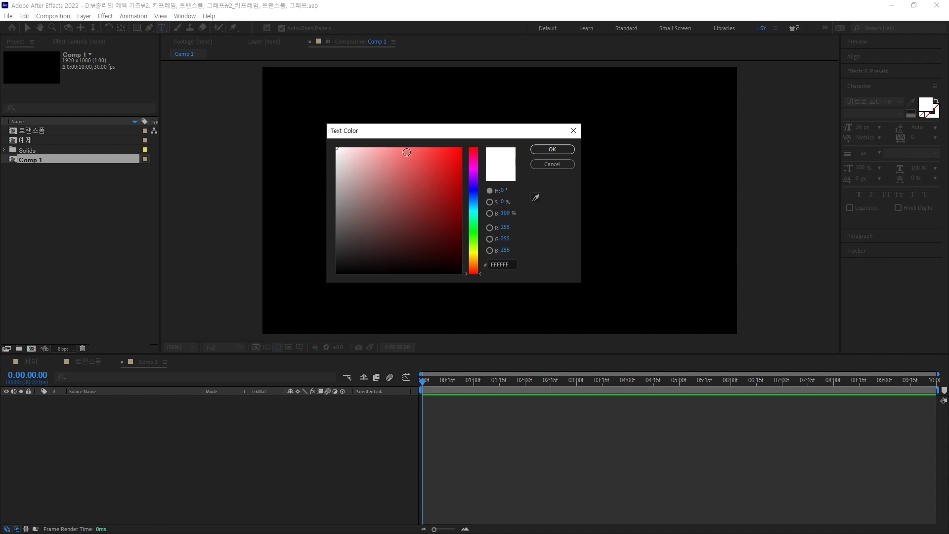
click(549, 148)
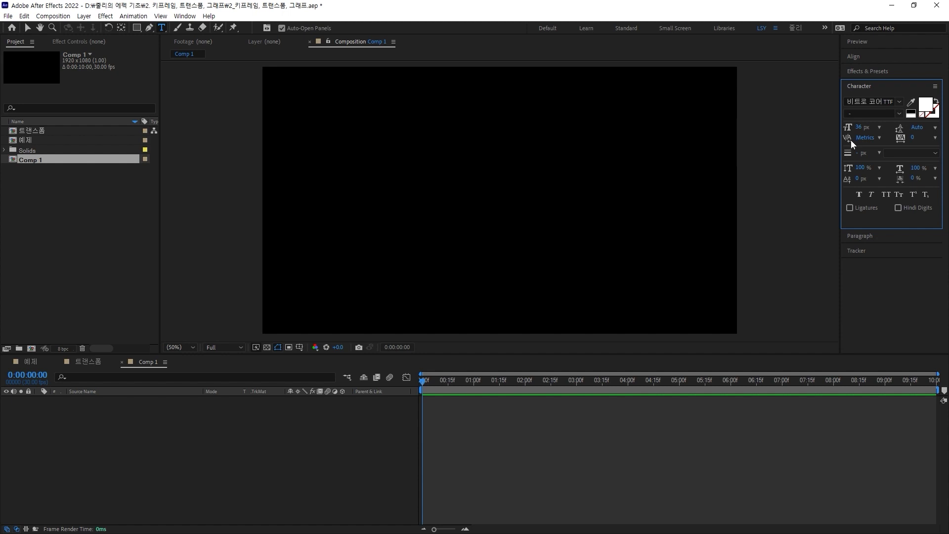
Set the font size to 100 px
key(v)
click(861, 129)
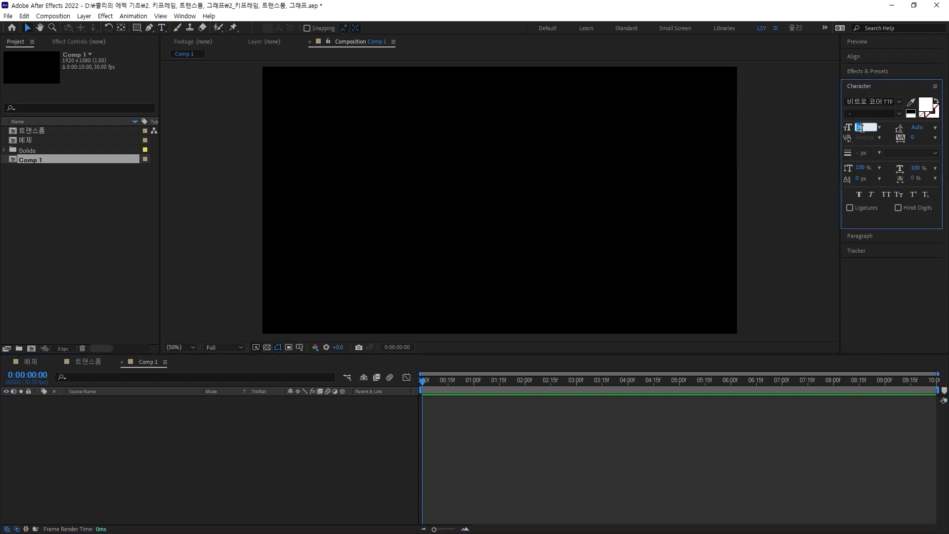
text(100)
key(Return)
Add a text layer reading A in the upper-left part of the Comp 1 frame with the Horizontal Type tool
click(162, 28)
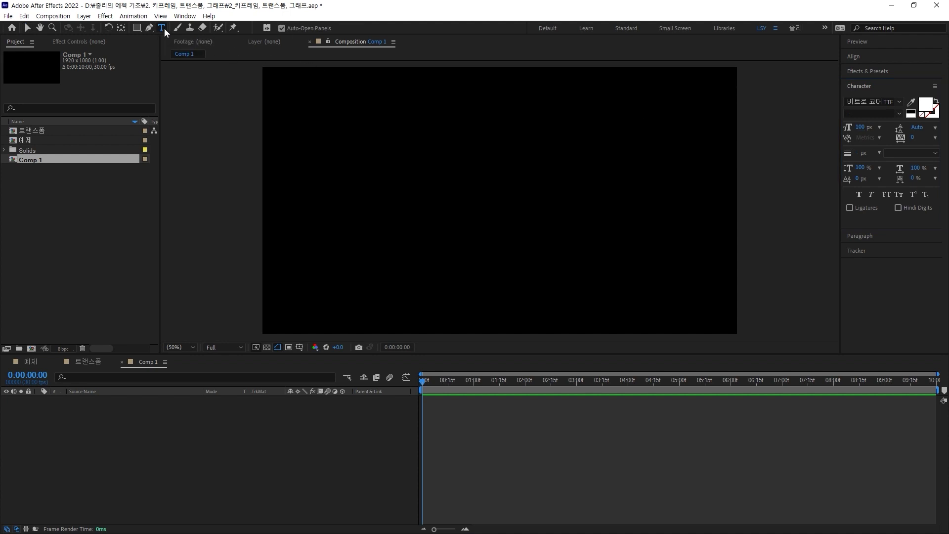
click(402, 174)
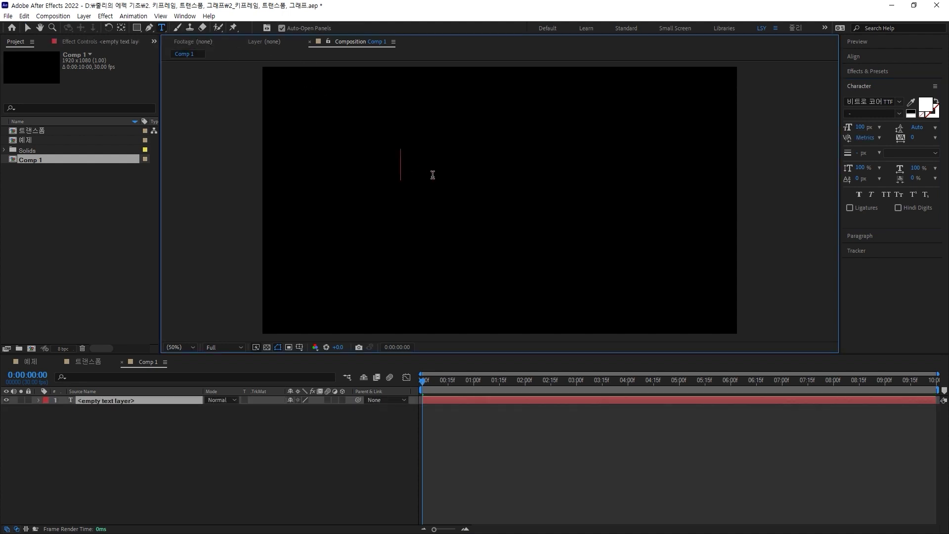
text(A)
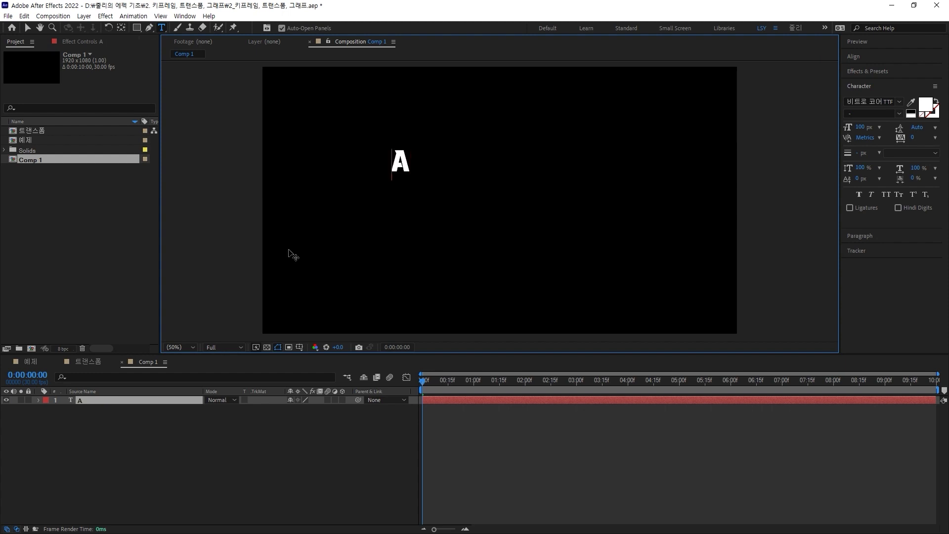
click(118, 443)
Select all the text of the A layer, enlarge its font size to 300 px, and deselect the layer
click(114, 401)
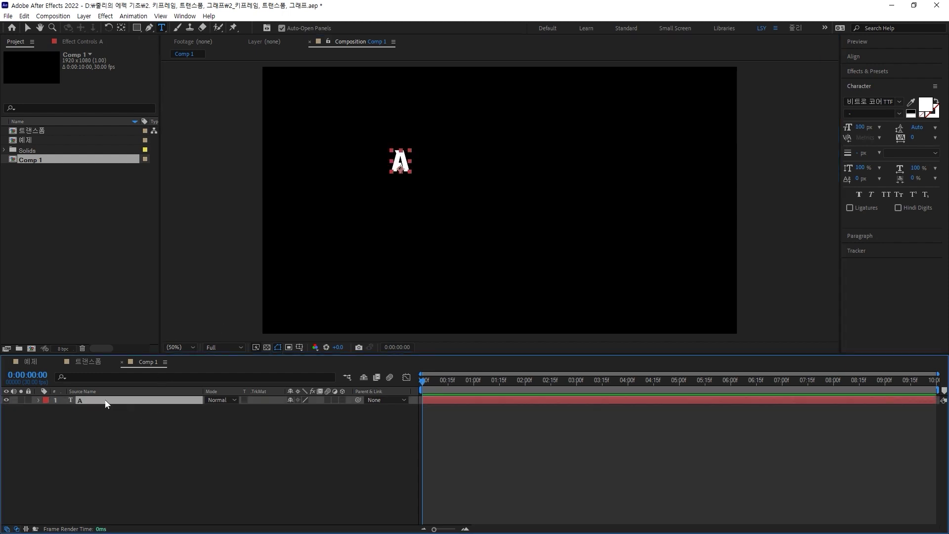
double_click(92, 399)
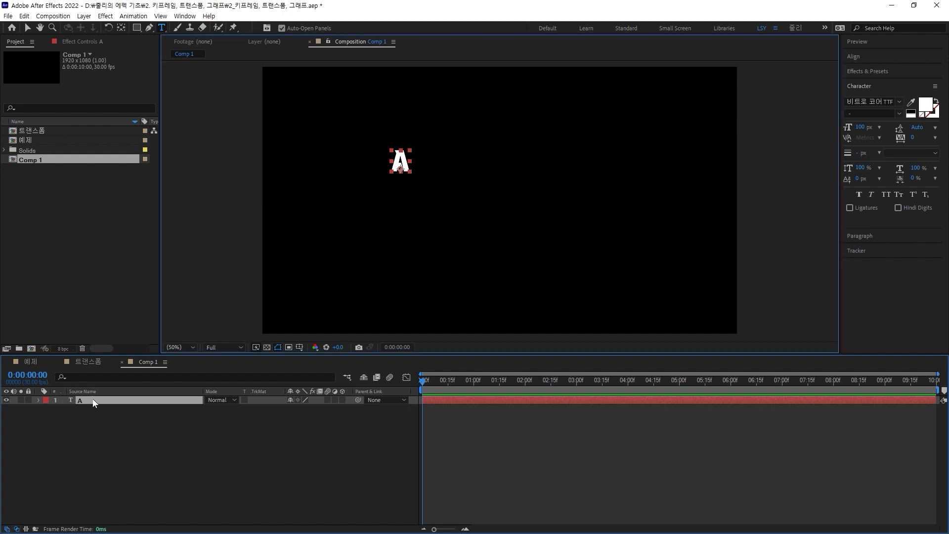
click(103, 405)
double_click(103, 402)
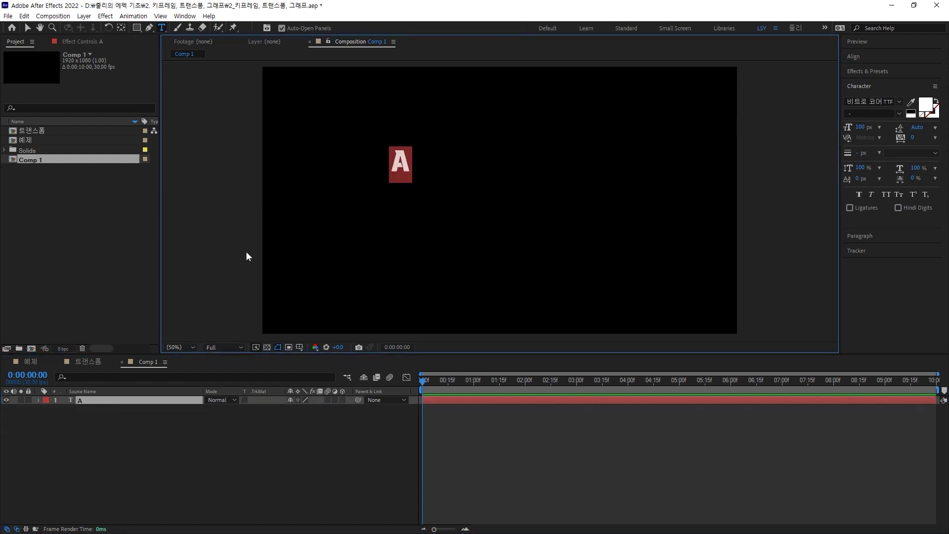
click(861, 127)
text(300)
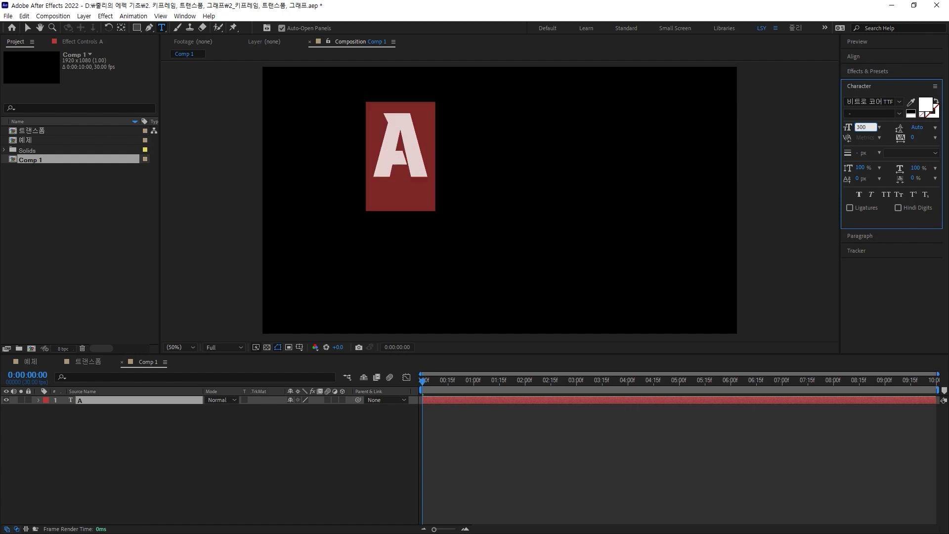
key(Return)
click(221, 370)
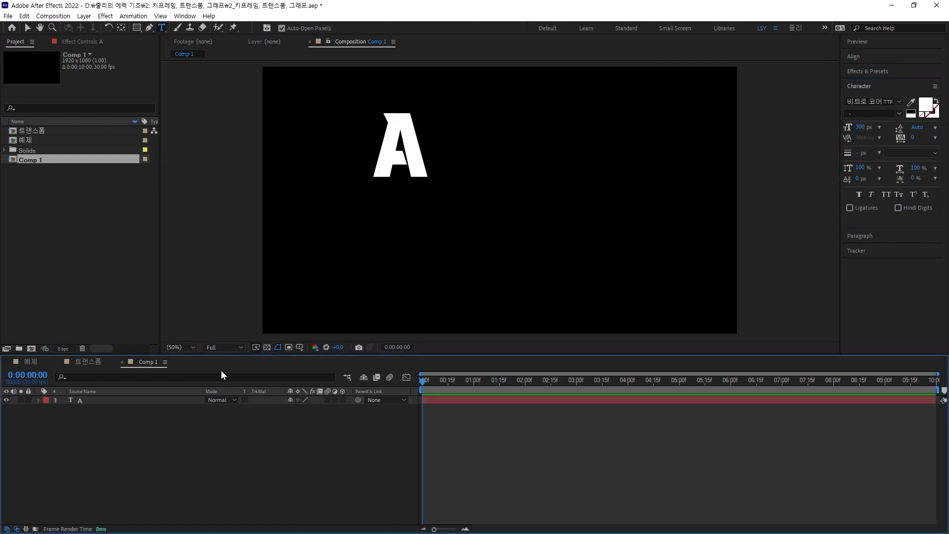
Delete the A text layer and undo the deletion
click(120, 401)
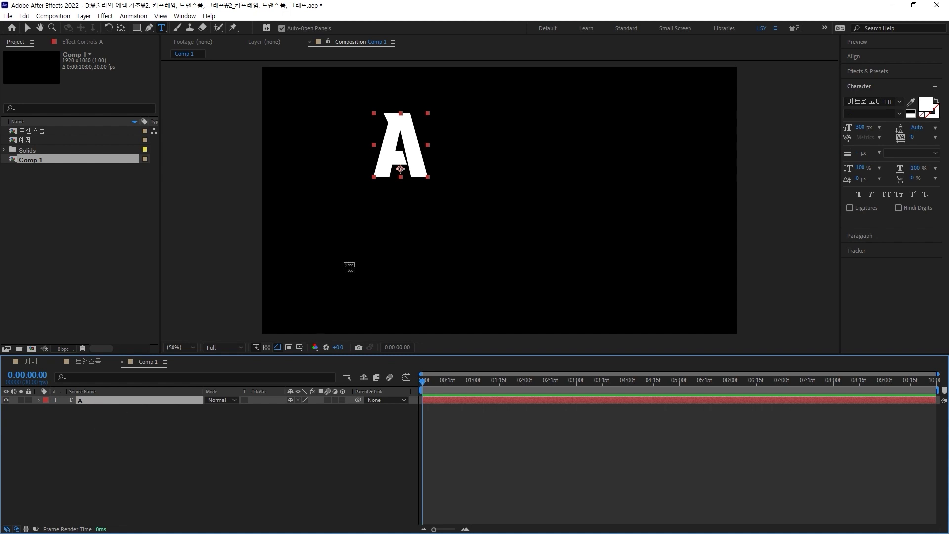
click(129, 429)
click(86, 401)
key(Delete)
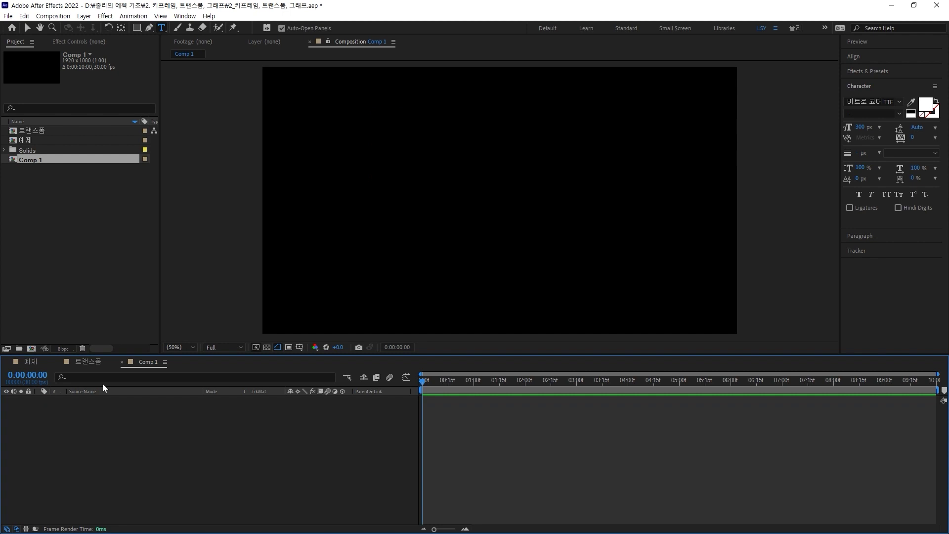
key(ctrl+z)
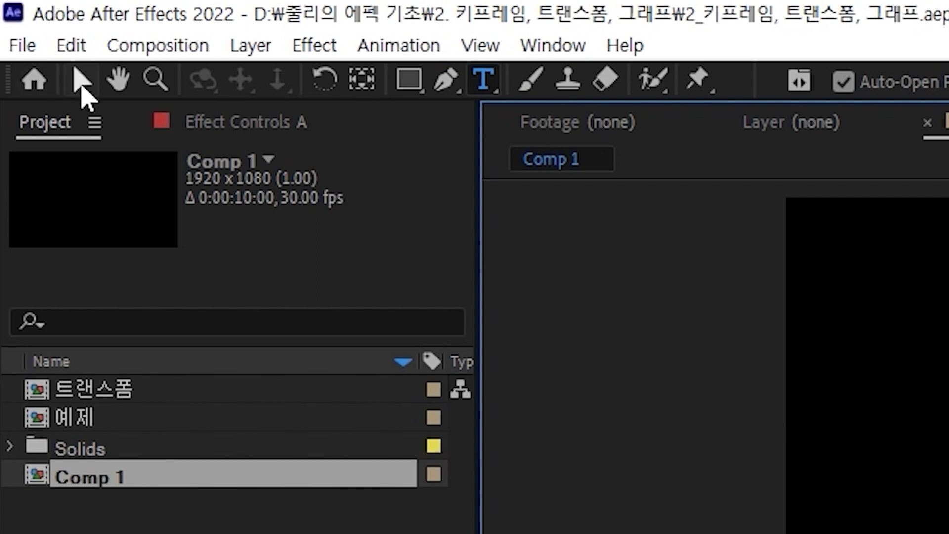
Move the A text closer to the middle of the composition with the Selection tool
click(81, 85)
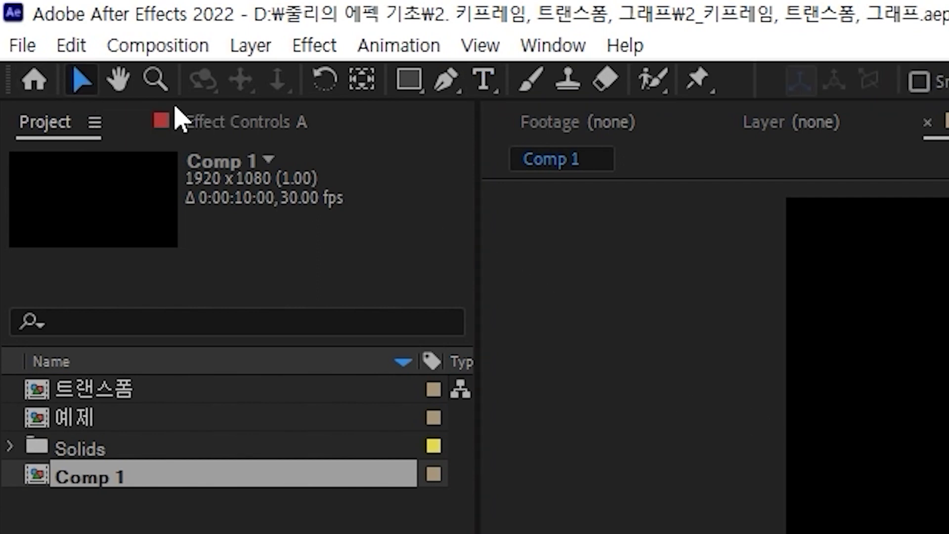
drag(413, 126, 455, 146)
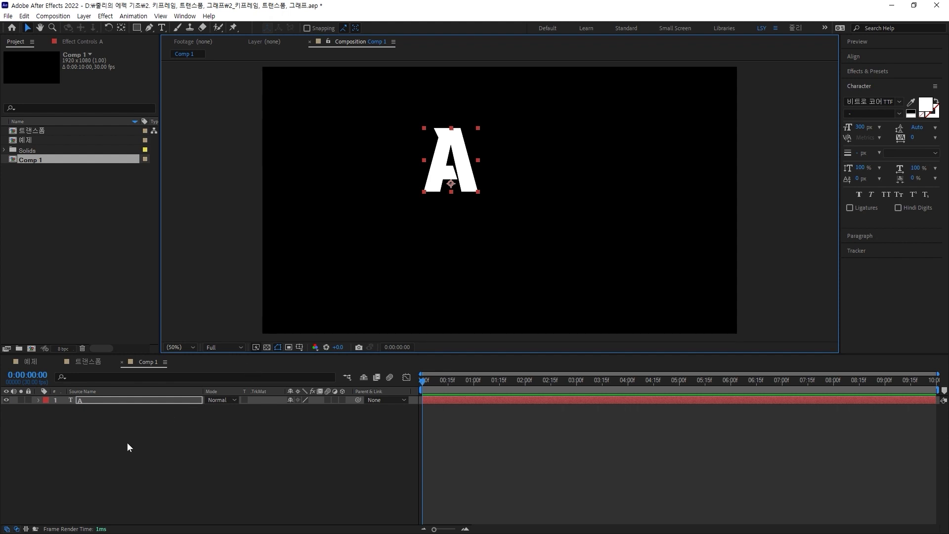
Try duplicating the A layer, move the copy beside the original, delete it, and repeat the duplication and deletion
click(114, 399)
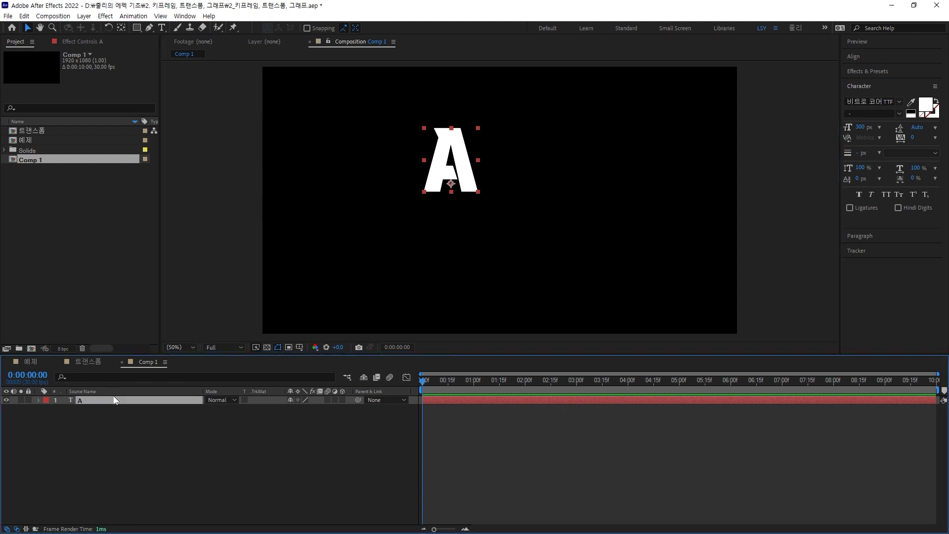
key(ctrl+d)
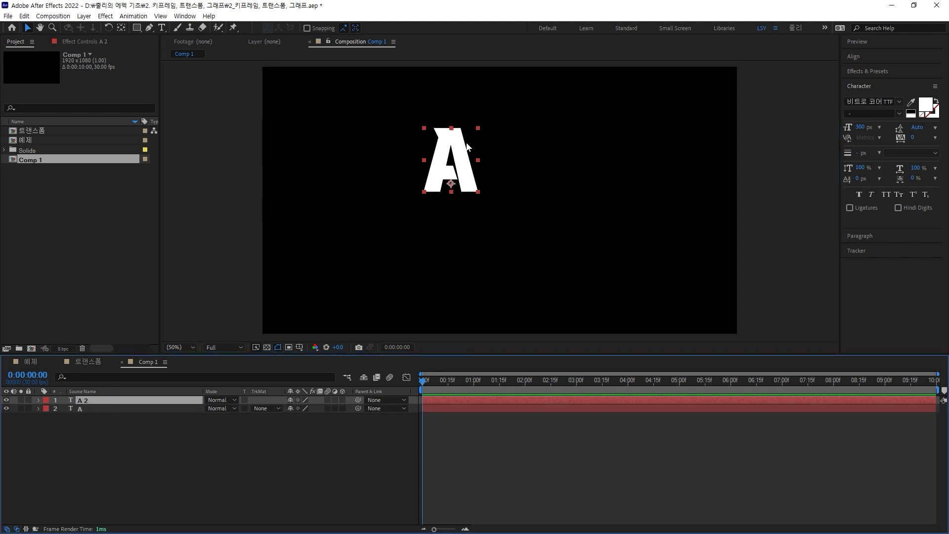
drag(473, 152, 525, 138)
key(Delete)
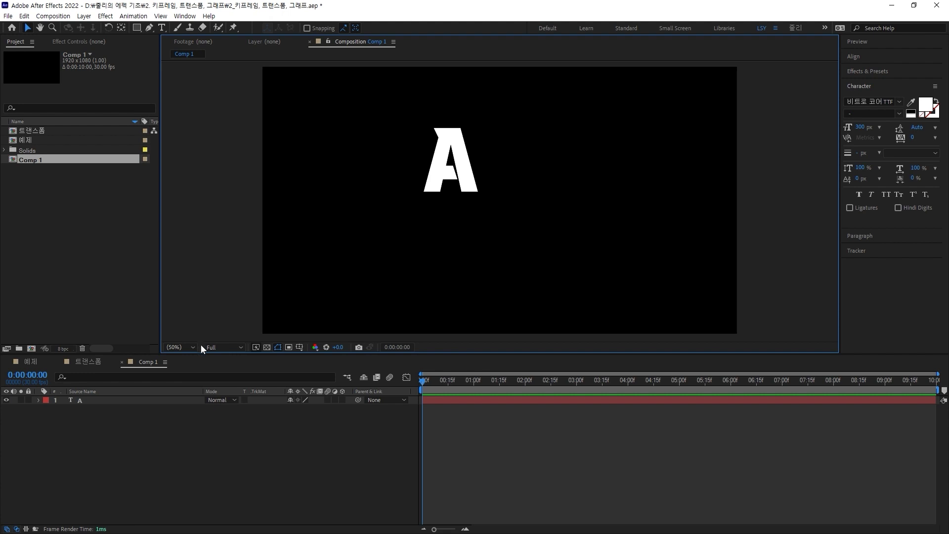
click(100, 400)
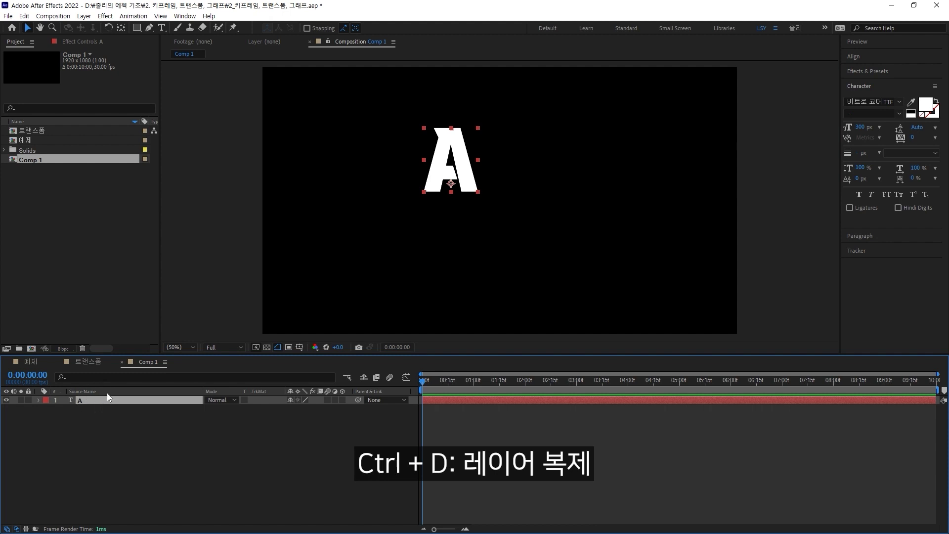
key(ctrl+d)
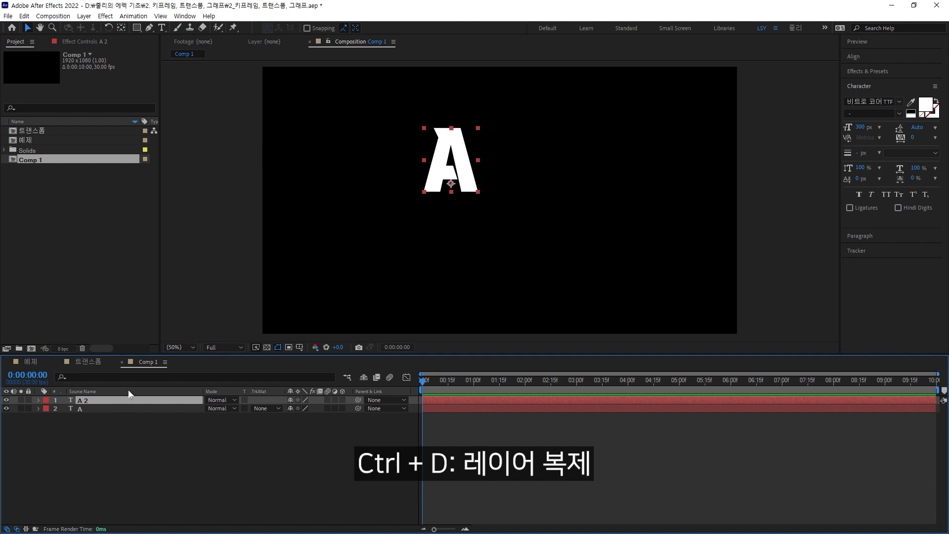
key(Delete)
Duplicate the A layer and move the copy straight horizontally to just right of the original letter
click(122, 401)
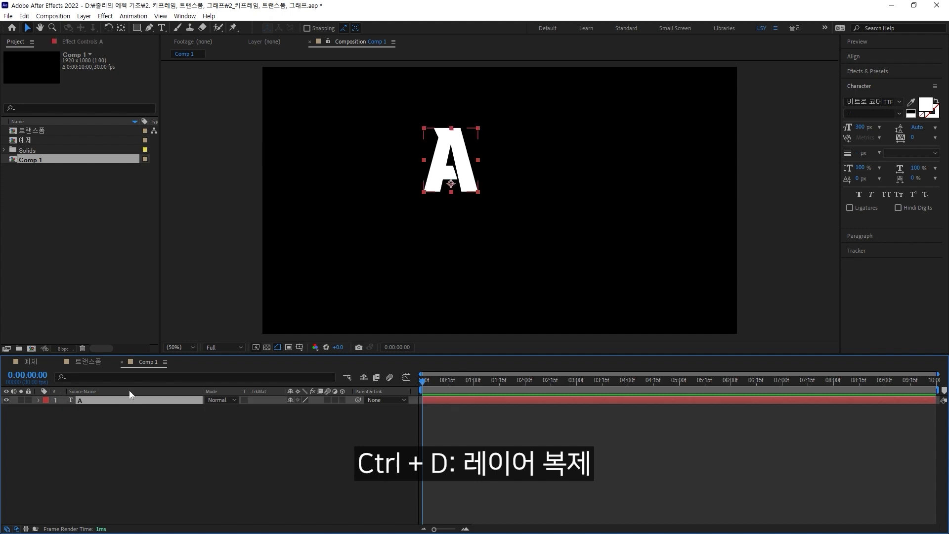
key(ctrl+d)
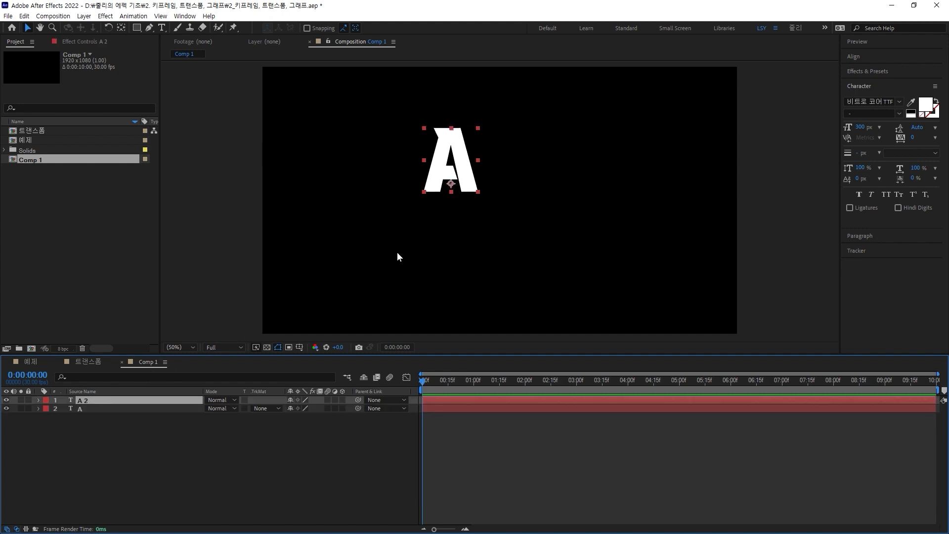
drag(453, 160, 511, 156)
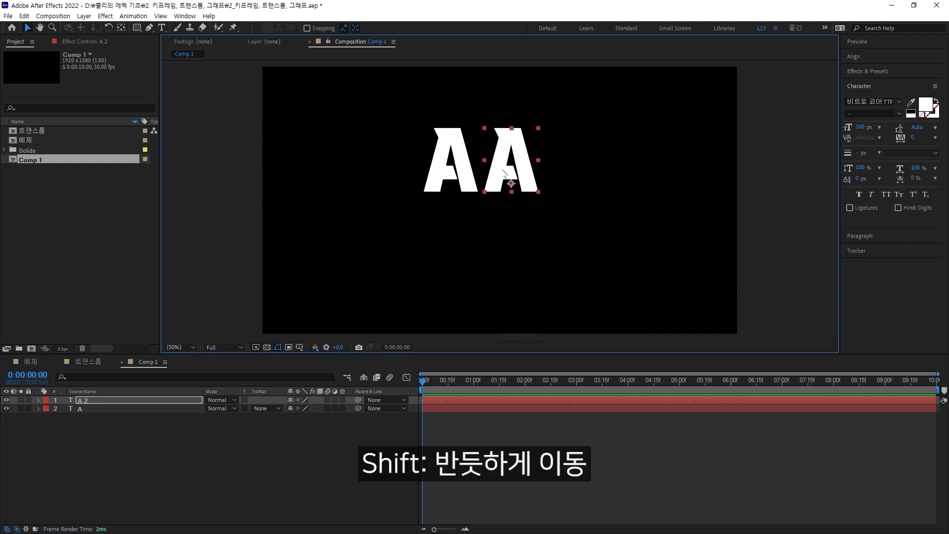
Change the duplicated letter to e and move both letters closer together around the upper middle of the composition
double_click(503, 170)
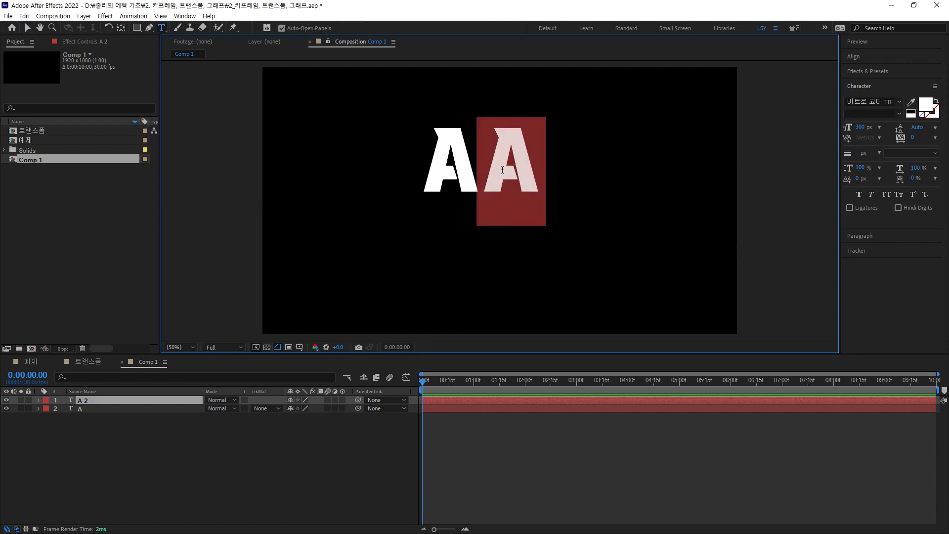
text(e)
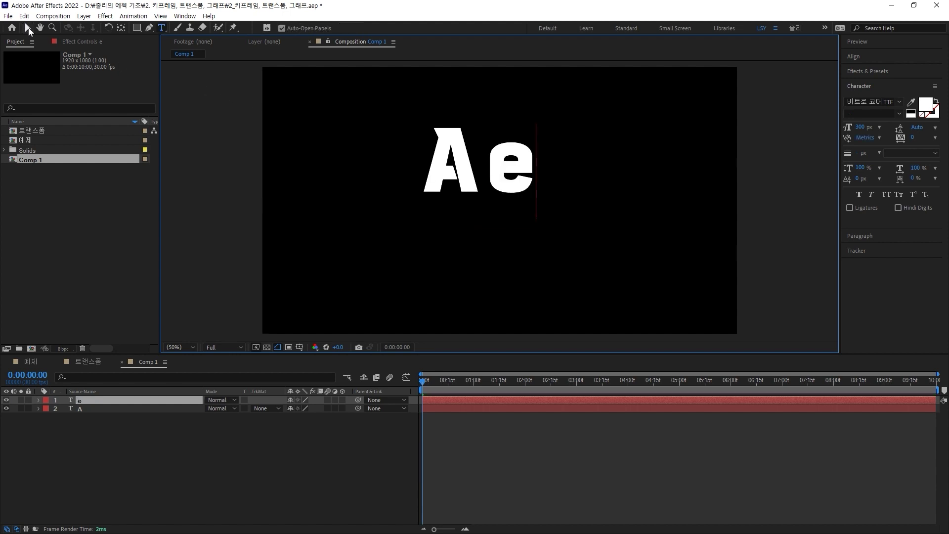
click(29, 28)
drag(505, 167, 478, 169)
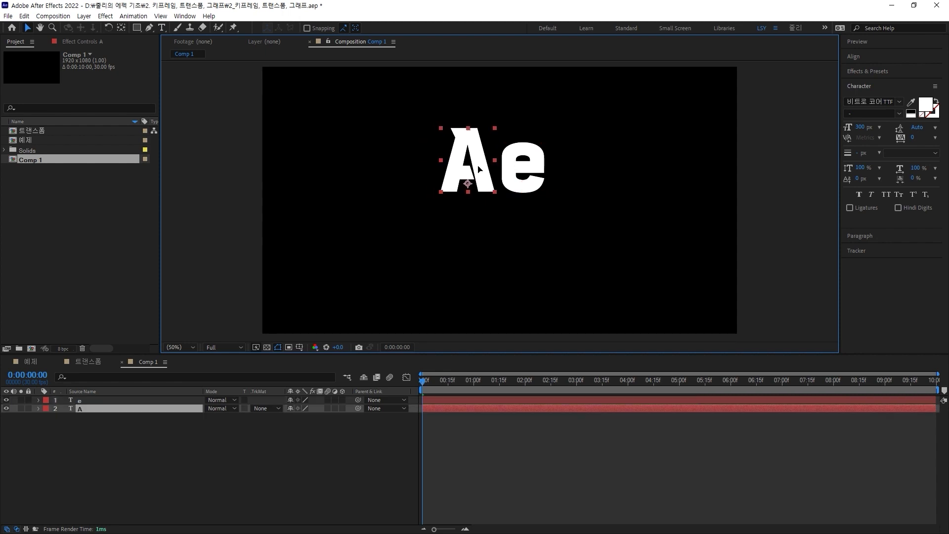
drag(526, 187, 521, 188)
click(289, 78)
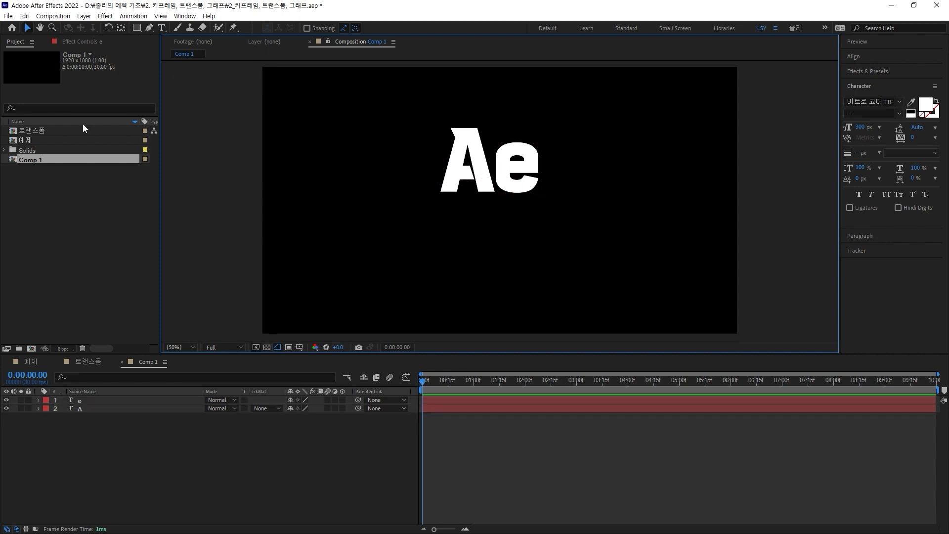
Check the finished title layout in the 예제 composition and return to Comp 1
double_click(52, 138)
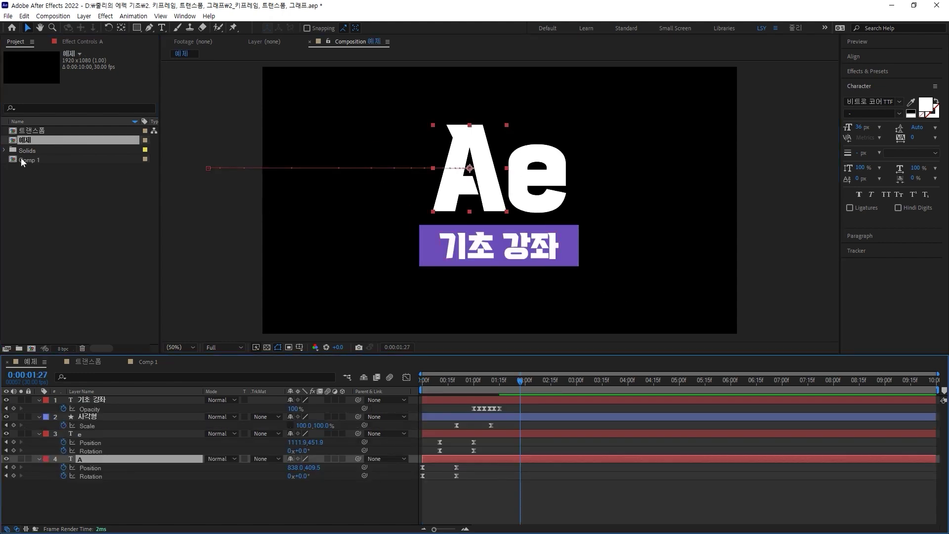
double_click(47, 160)
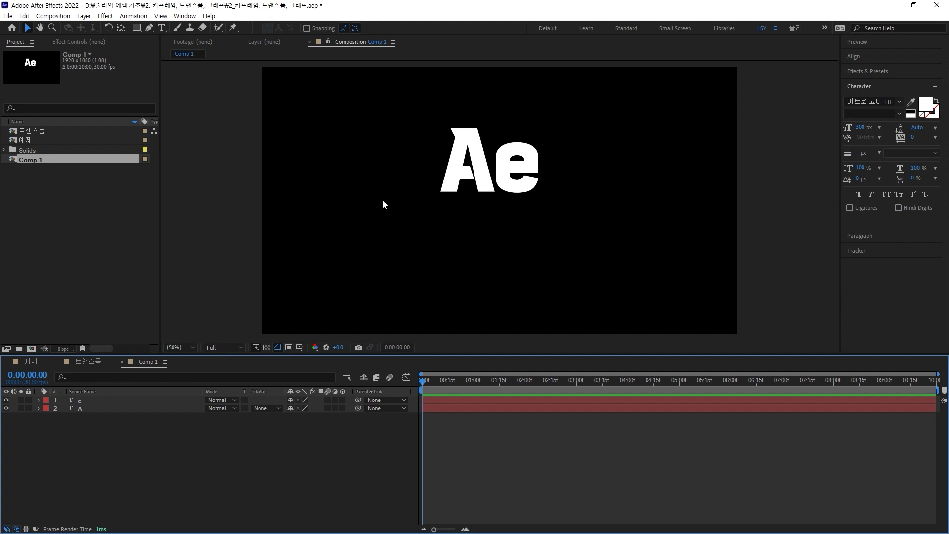
Draw a rectangular mask over the upper half of the A layer, delete the mask, and deselect the layer
click(459, 161)
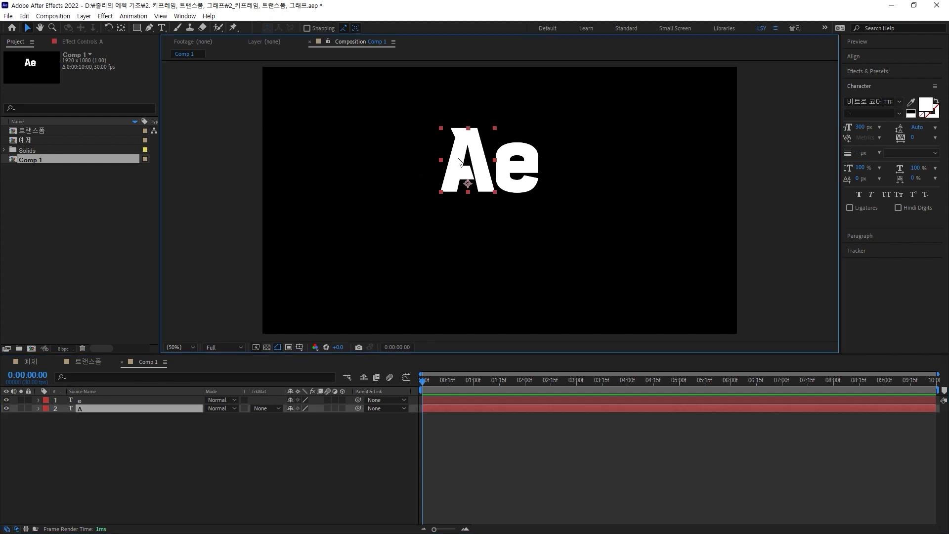
click(138, 27)
mouse_move(417, 108)
mouse_down()
mouse_move(529, 170)
mouse_move(501, 155)
mouse_move(495, 178)
mouse_move(501, 159)
mouse_up()
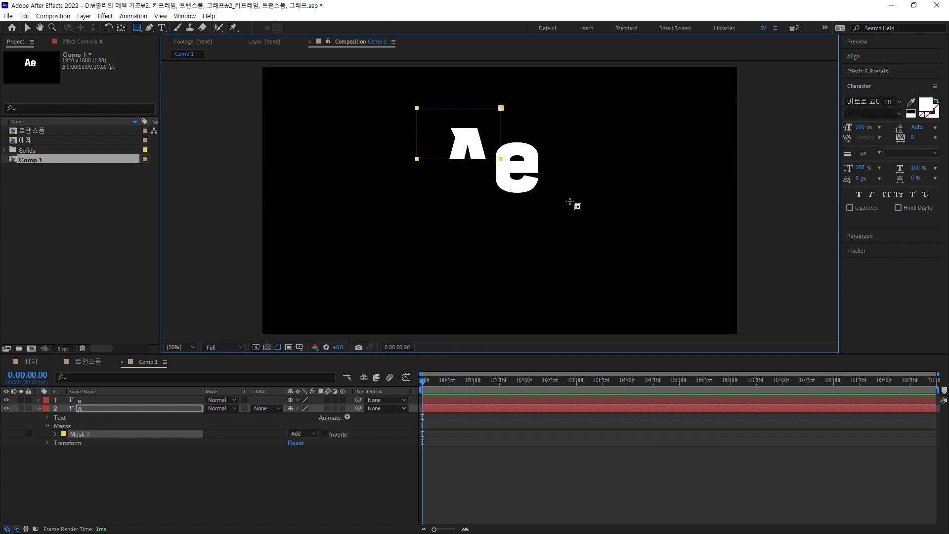
click(104, 469)
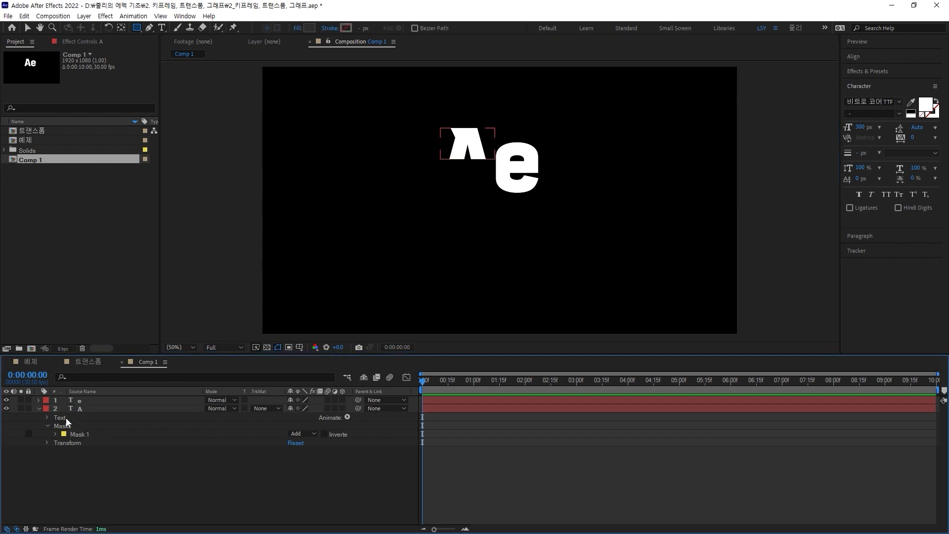
click(83, 434)
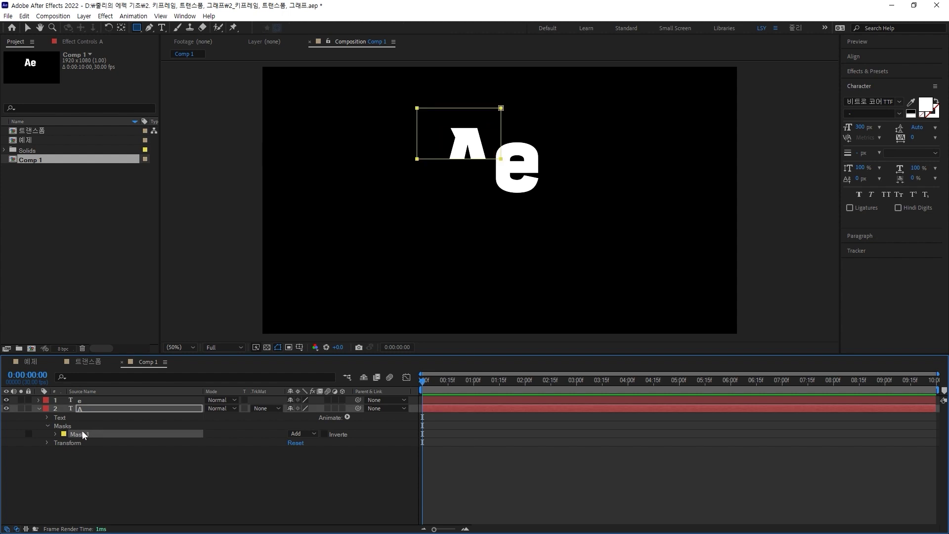
key(Delete)
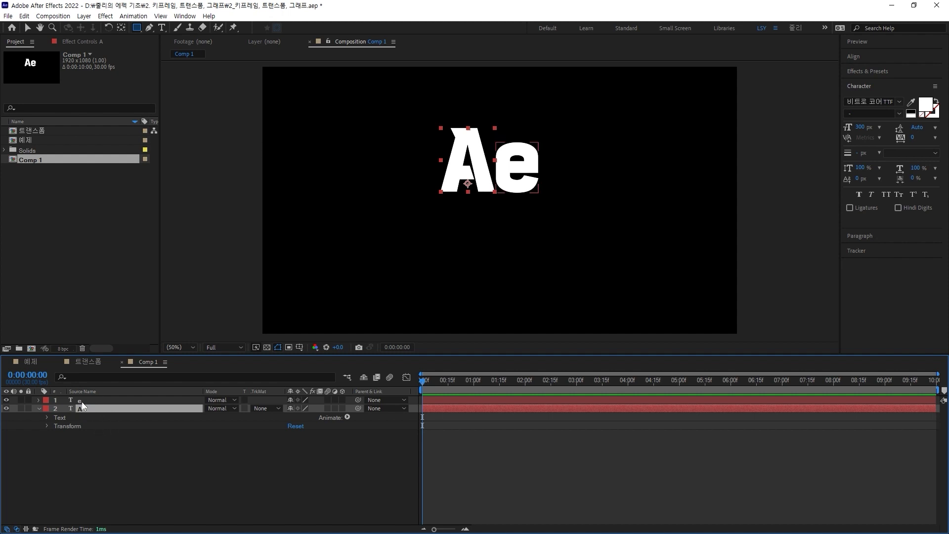
click(94, 435)
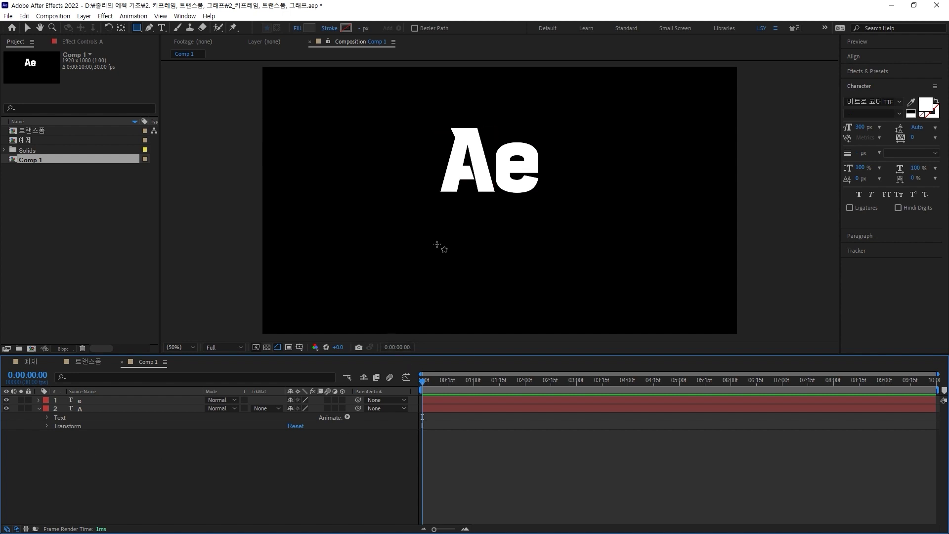
Draw a wide rectangle below the Ae text as a new shape layer and delete that layer
drag(400, 208, 575, 251)
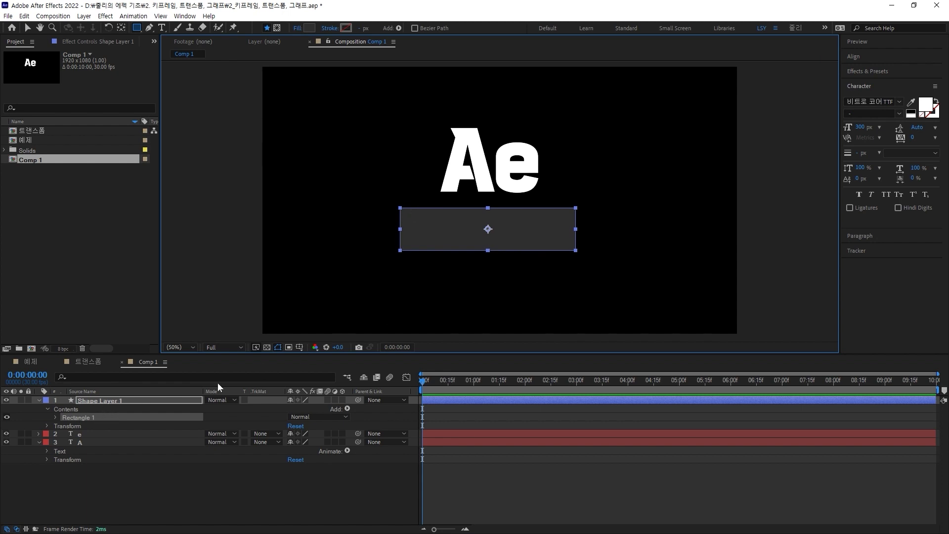
click(145, 399)
key(Delete)
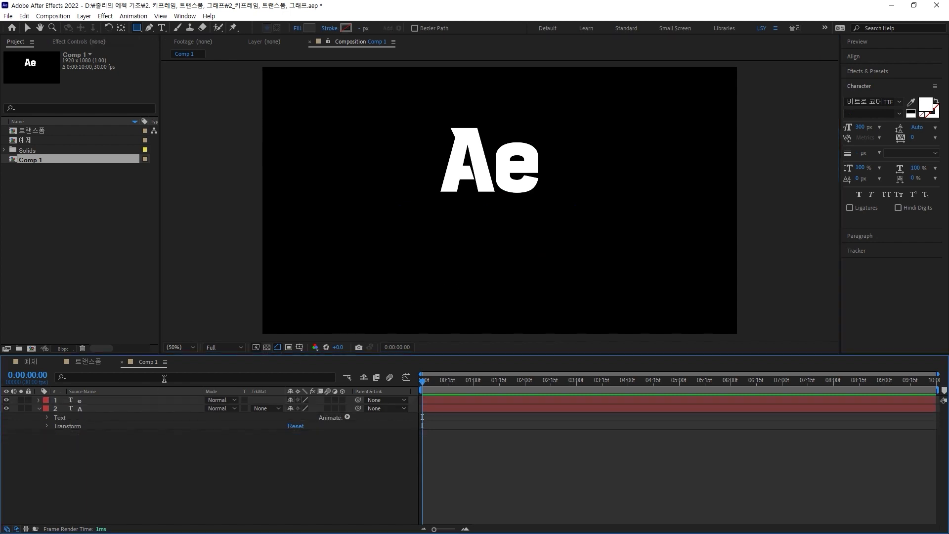
Choose the Rectangle Tool and set the shape fill color to purple
click(137, 28)
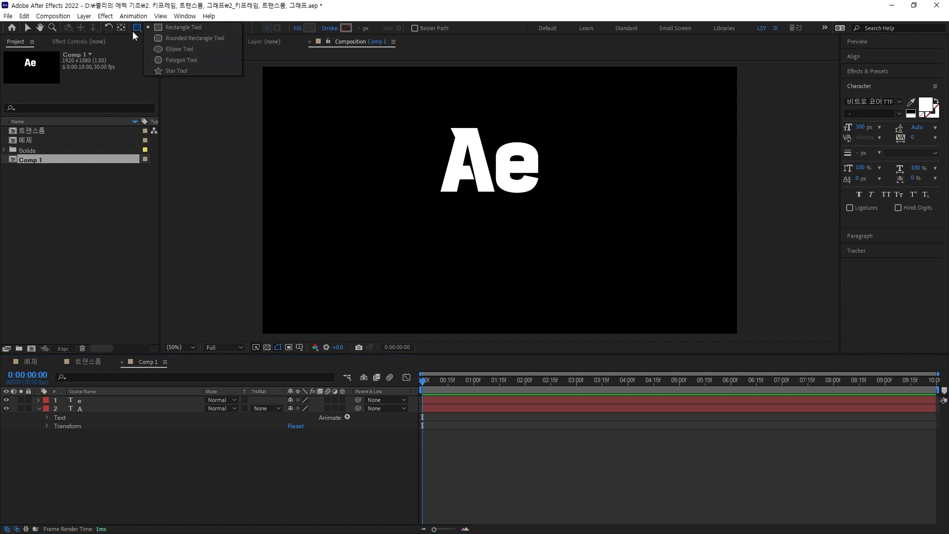
click(138, 30)
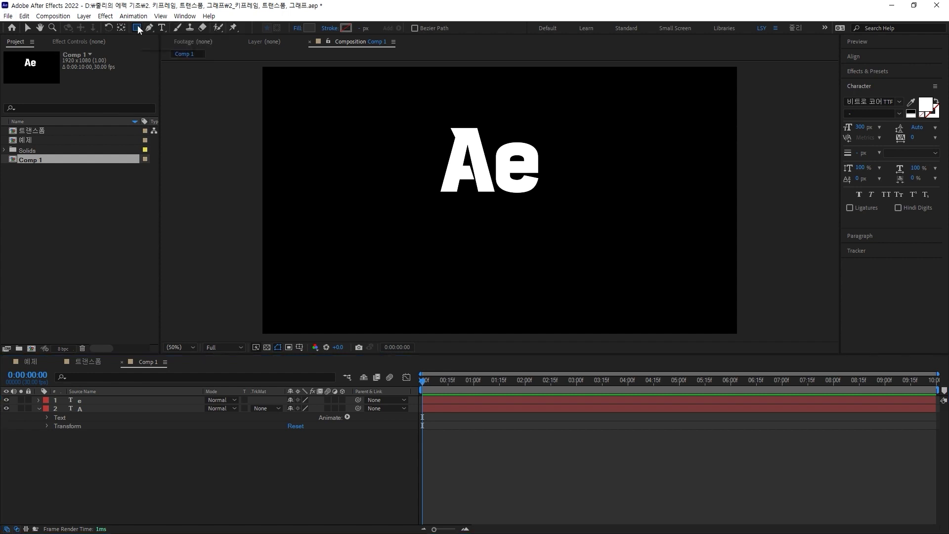
click(138, 30)
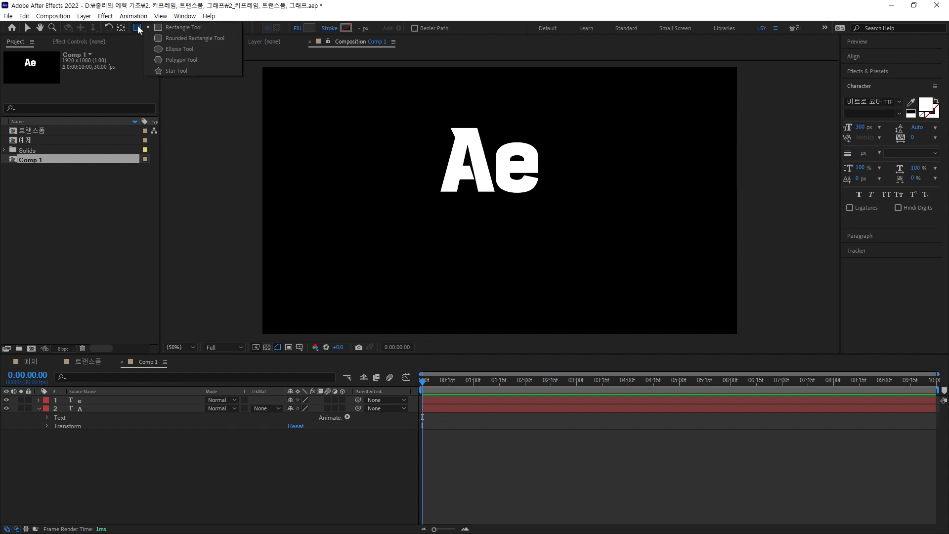
click(170, 28)
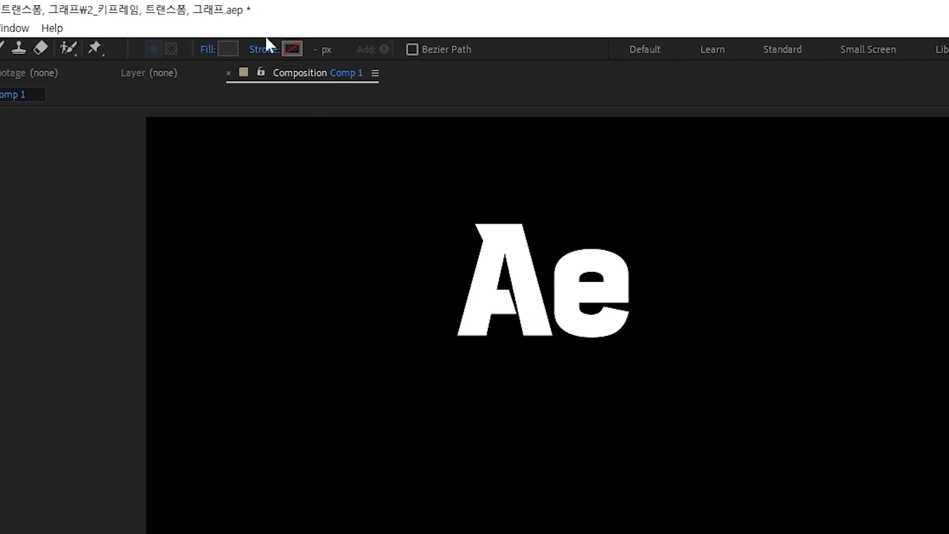
click(230, 48)
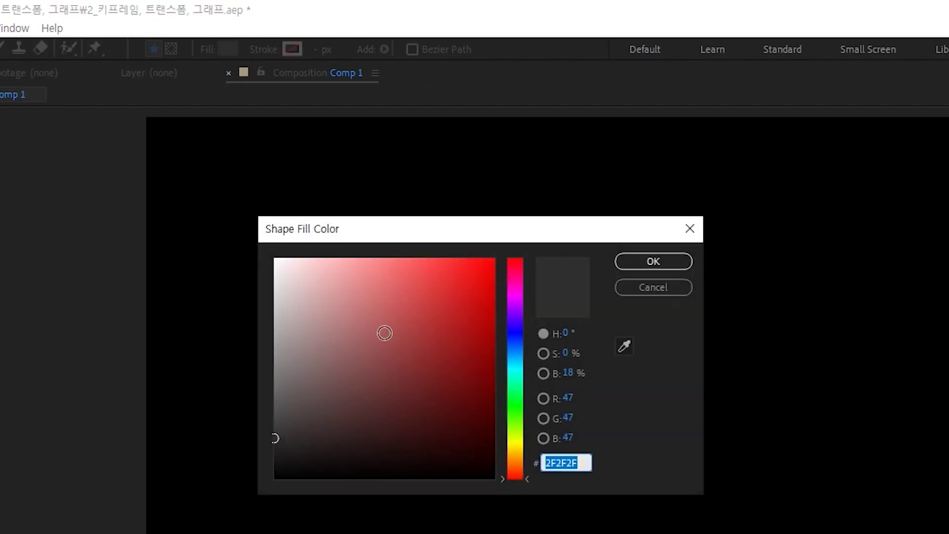
mouse_move(507, 383)
mouse_down()
mouse_move(514, 303)
mouse_move(420, 271)
mouse_move(443, 278)
mouse_up()
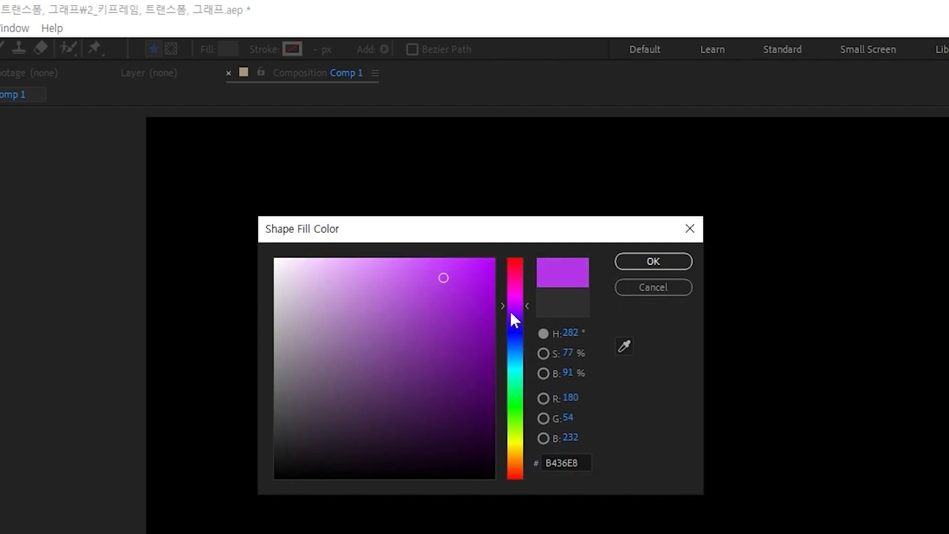
drag(511, 313, 515, 321)
click(618, 266)
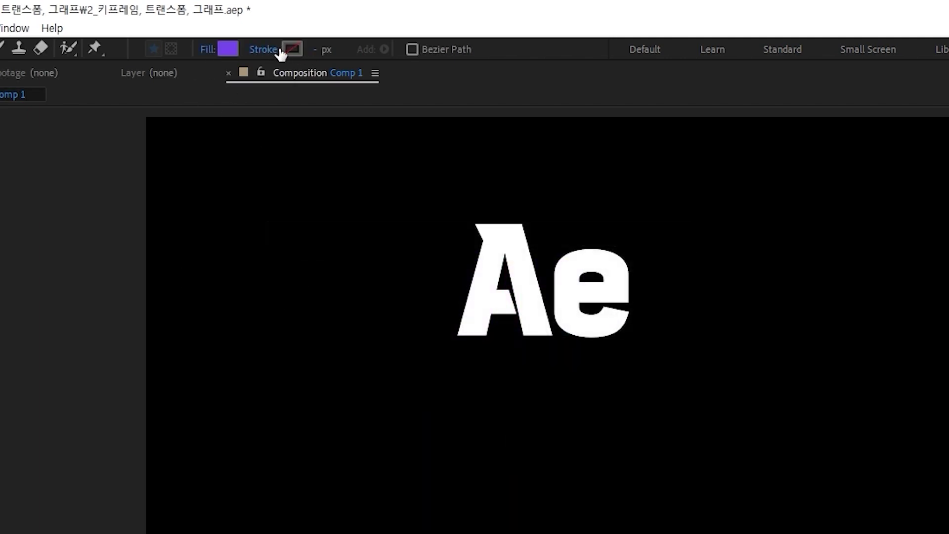
Try a white stroke on a purple rectangle drawn below the Ae text and undo the rectangle
click(291, 49)
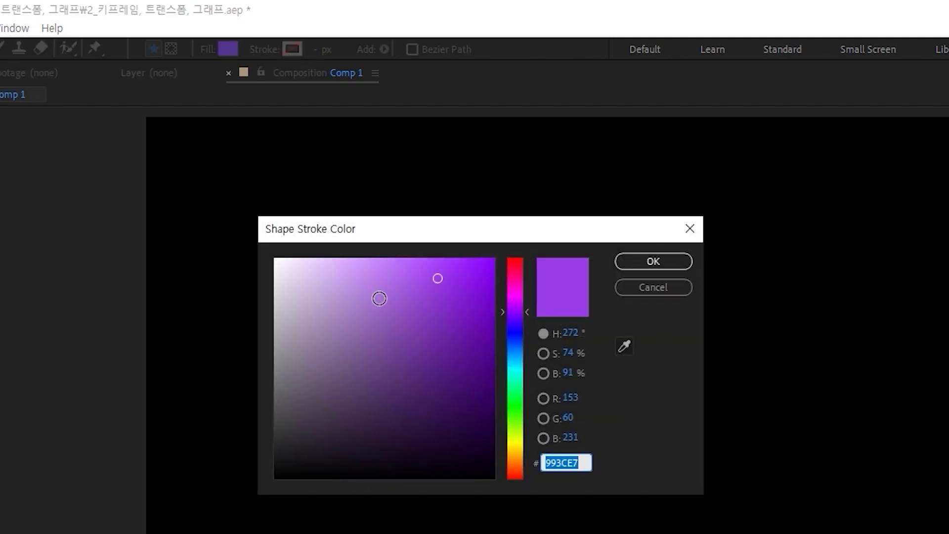
mouse_move(366, 269)
mouse_down()
mouse_move(361, 261)
mouse_move(275, 258)
mouse_up()
click(663, 262)
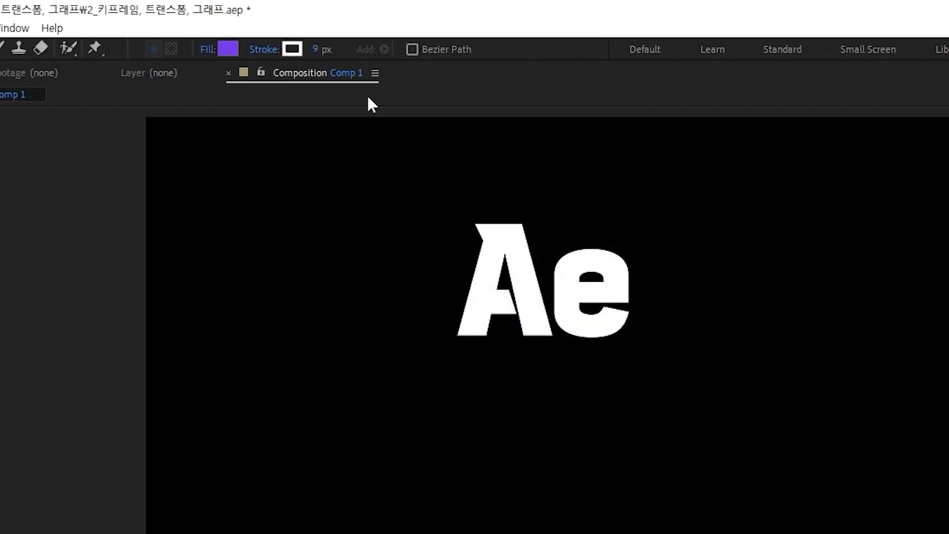
drag(303, 383, 566, 490)
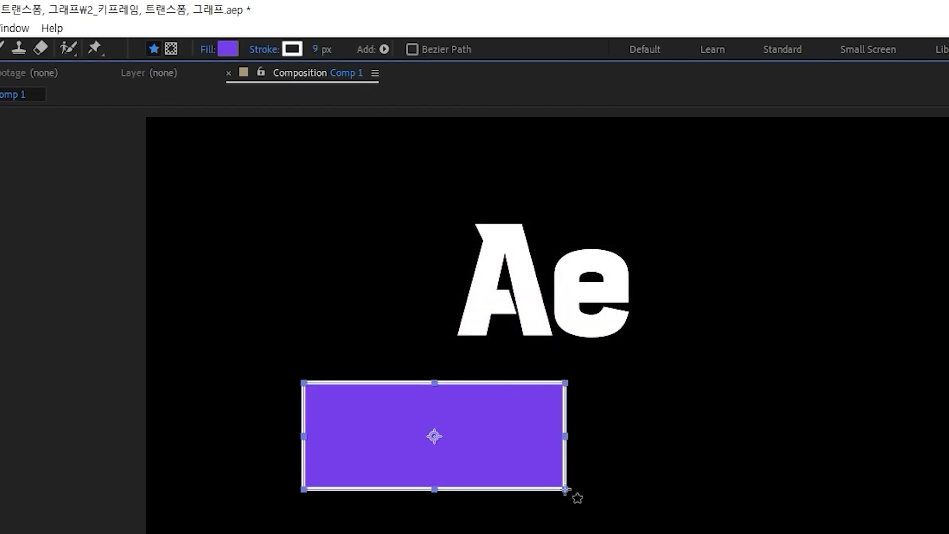
key(ctrl+z)
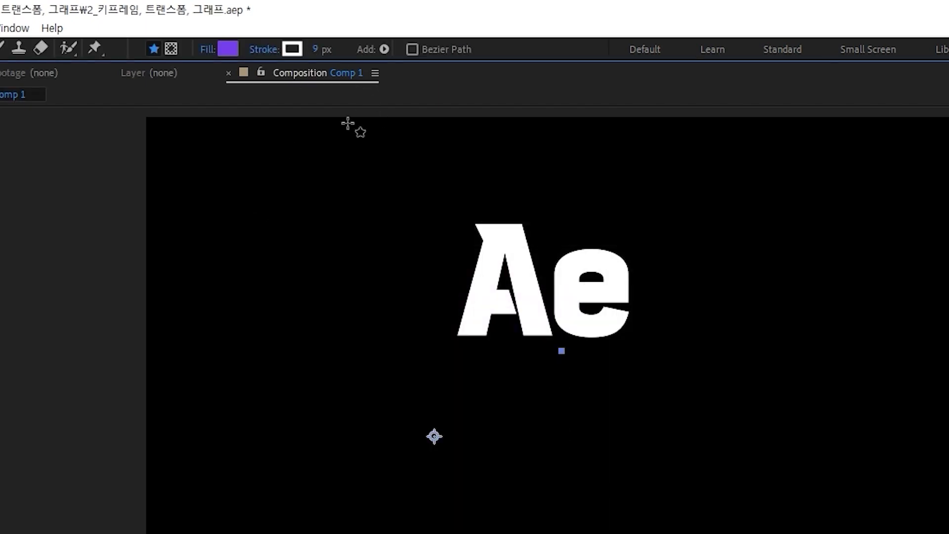
key(ctrl+z)
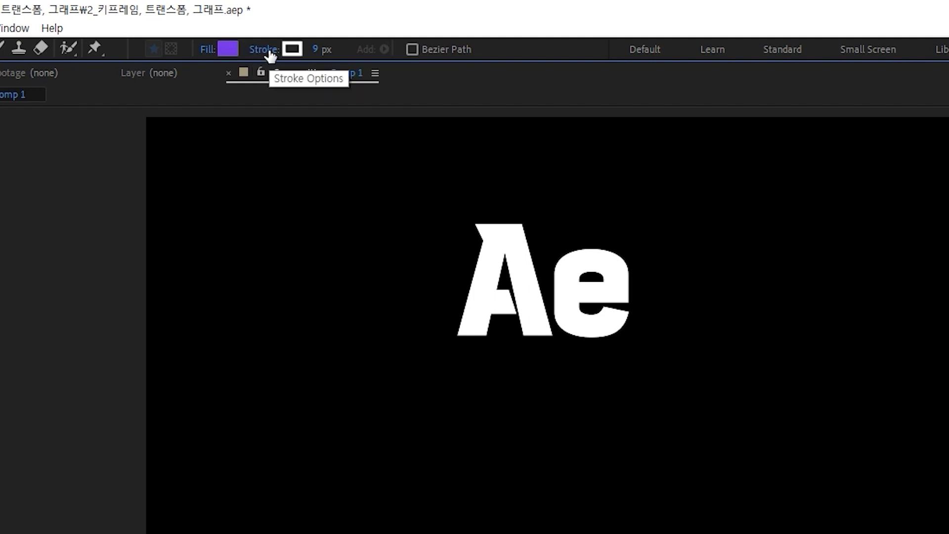
Set the shape stroke type to None in the stroke options
click(268, 50)
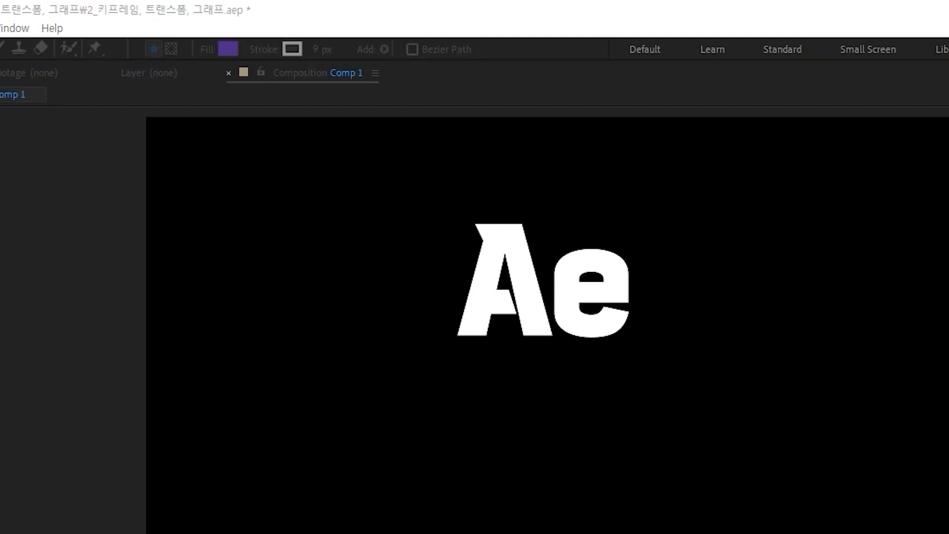
mouse_move(381, 79)
mouse_down()
mouse_move(396, 131)
mouse_move(383, 127)
mouse_up()
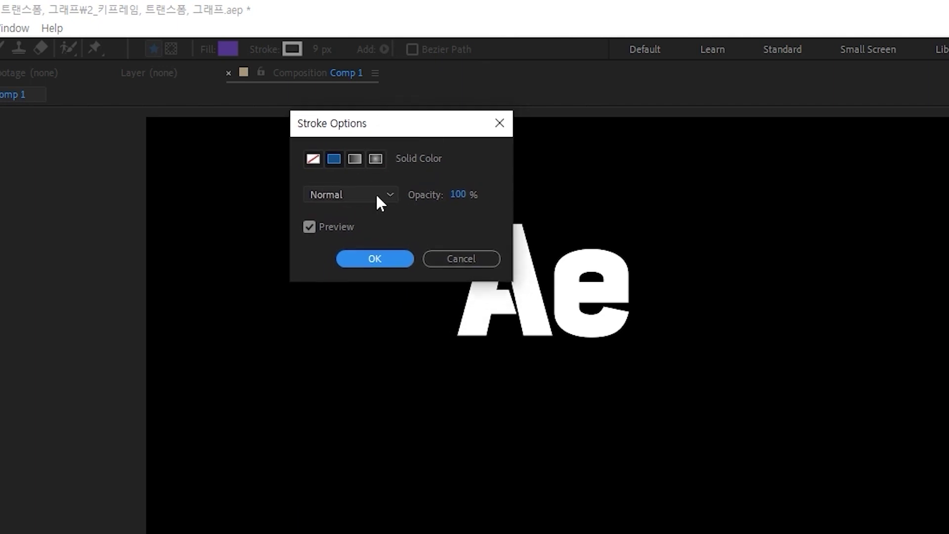
click(311, 160)
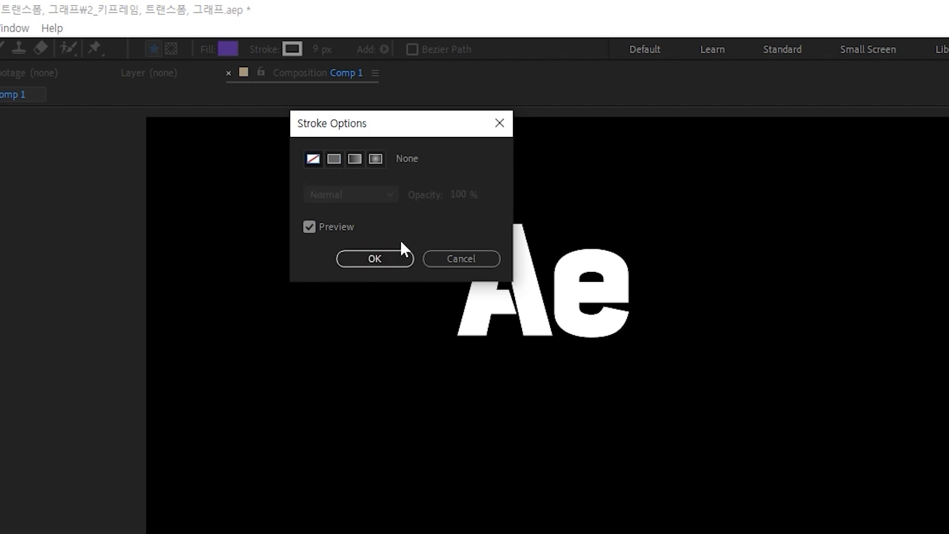
click(385, 264)
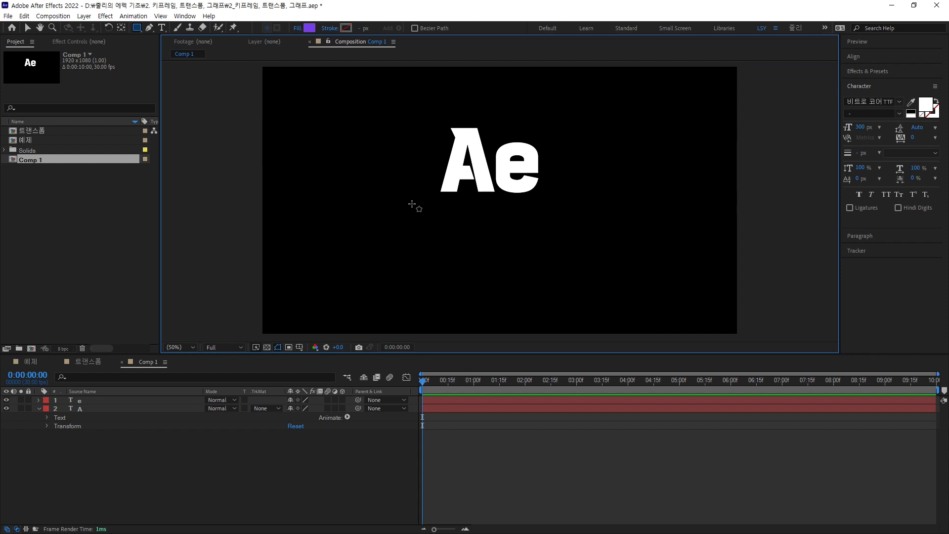
Draw a wide purple rectangle without a stroke below the Ae text and adjust its position with the Selection tool
click(410, 205)
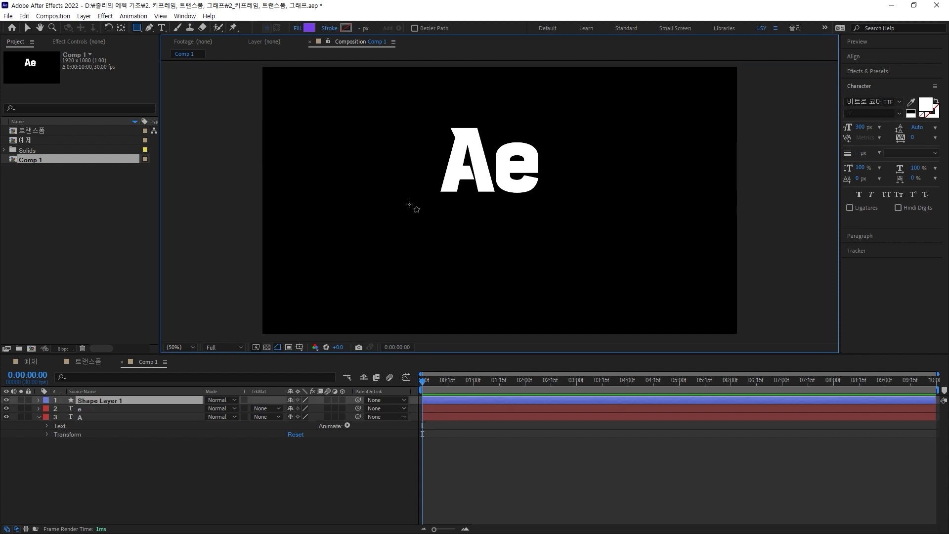
drag(409, 204, 581, 247)
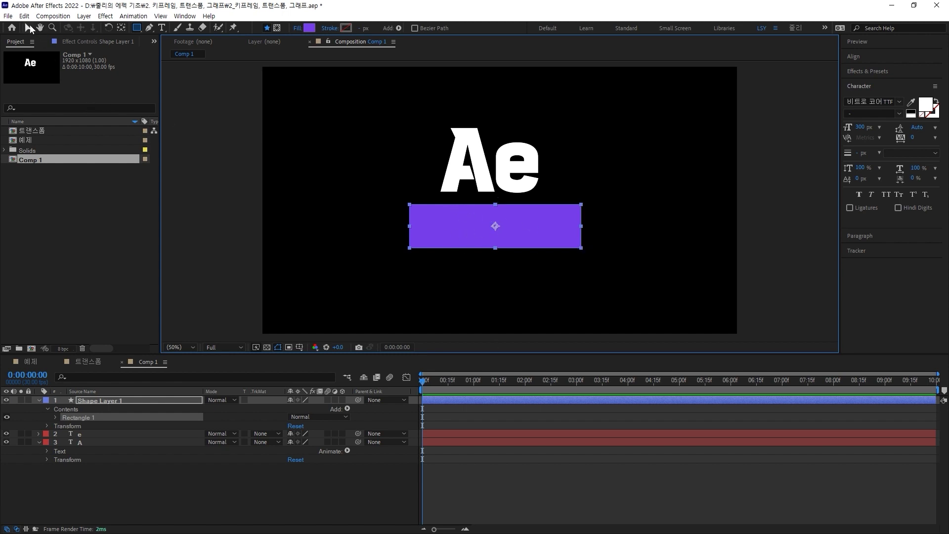
click(28, 27)
mouse_move(546, 234)
mouse_down()
mouse_move(547, 244)
mouse_move(545, 231)
mouse_up()
click(224, 201)
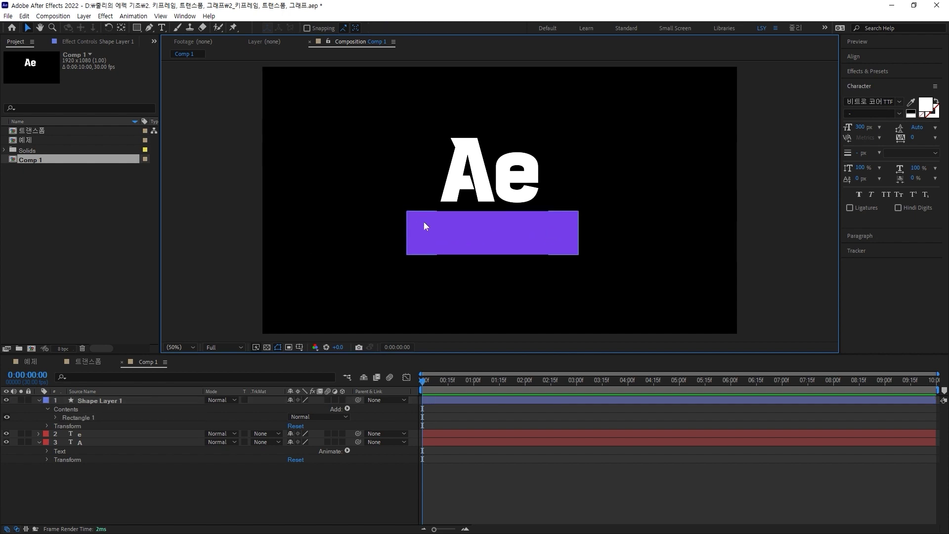
Examine the 기초 강좌 caption and its rectangle in the 예제 composition and reopen Comp 1
double_click(49, 141)
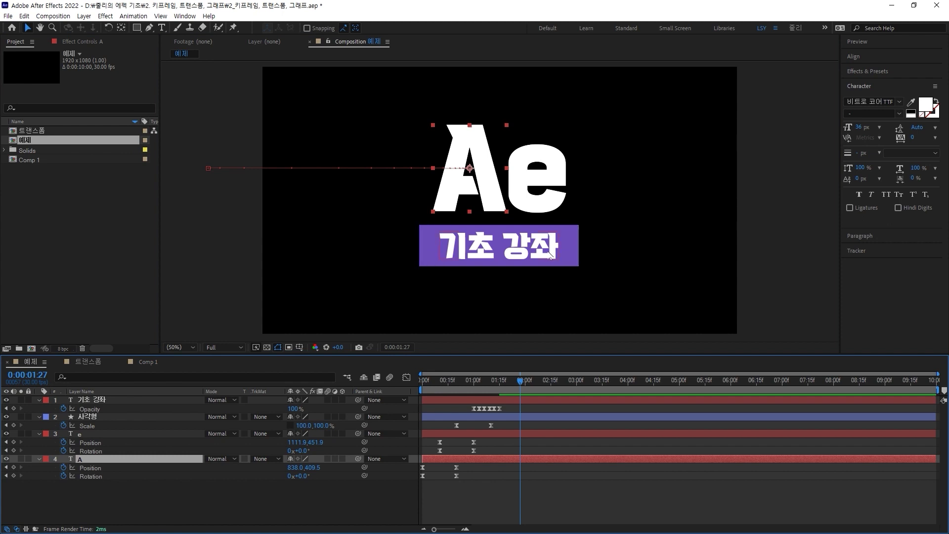
double_click(36, 160)
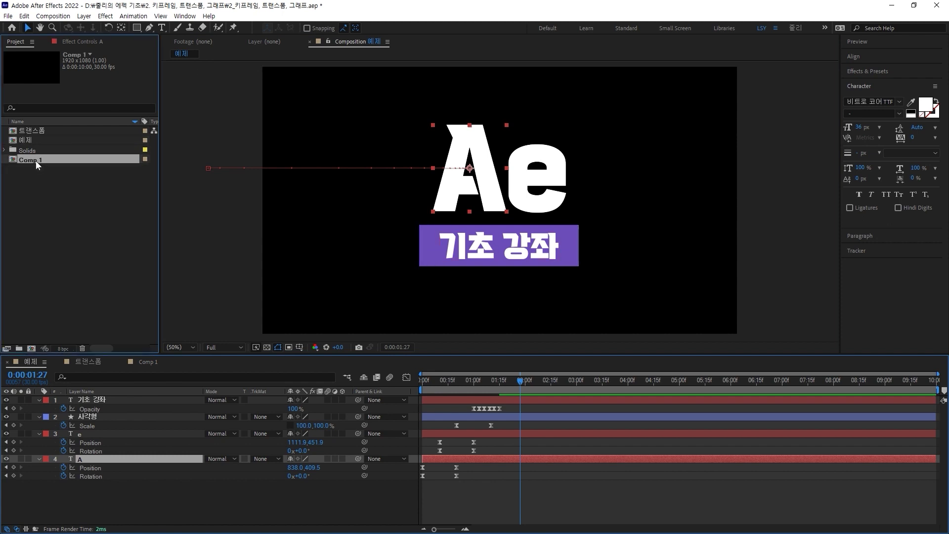
Add a white text layer reading 기초강좌 over the purple rectangle with the Type tool
click(161, 28)
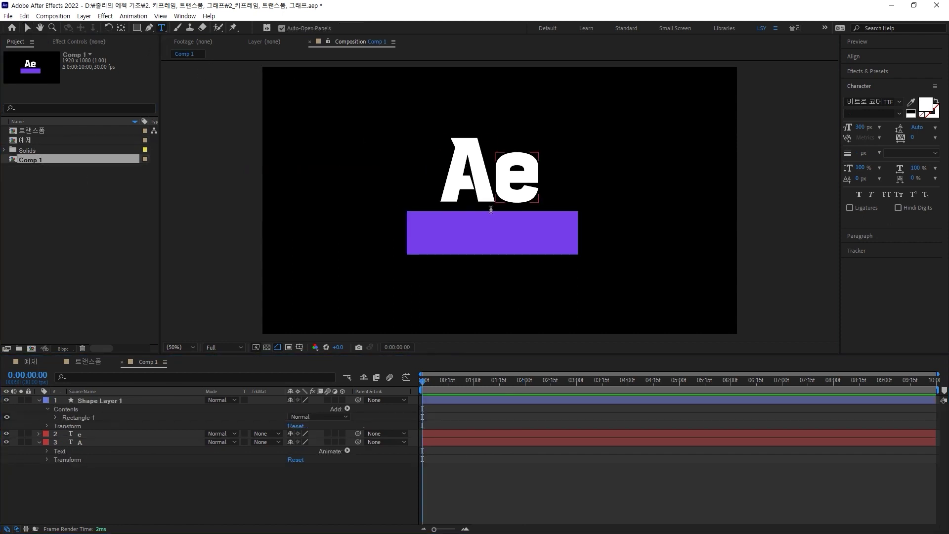
click(431, 237)
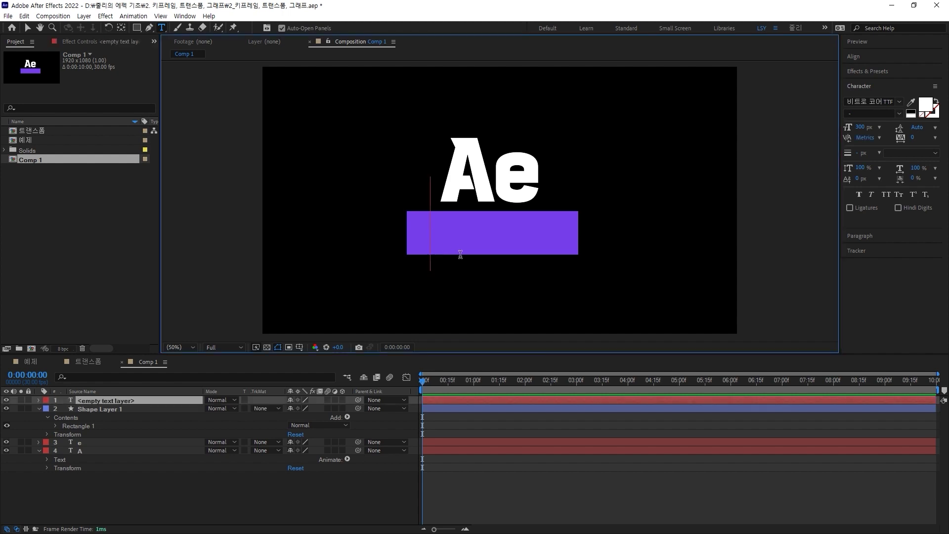
text(기초강)
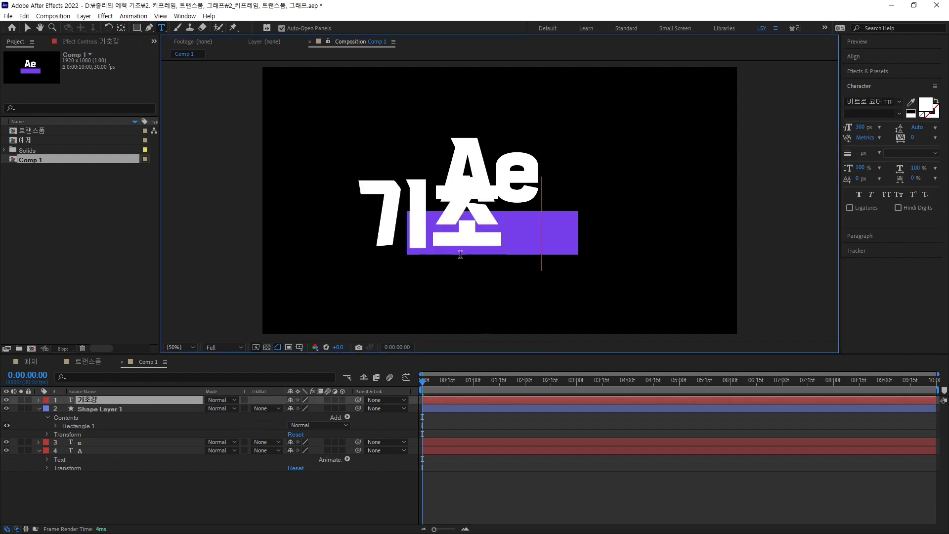
text(좌)
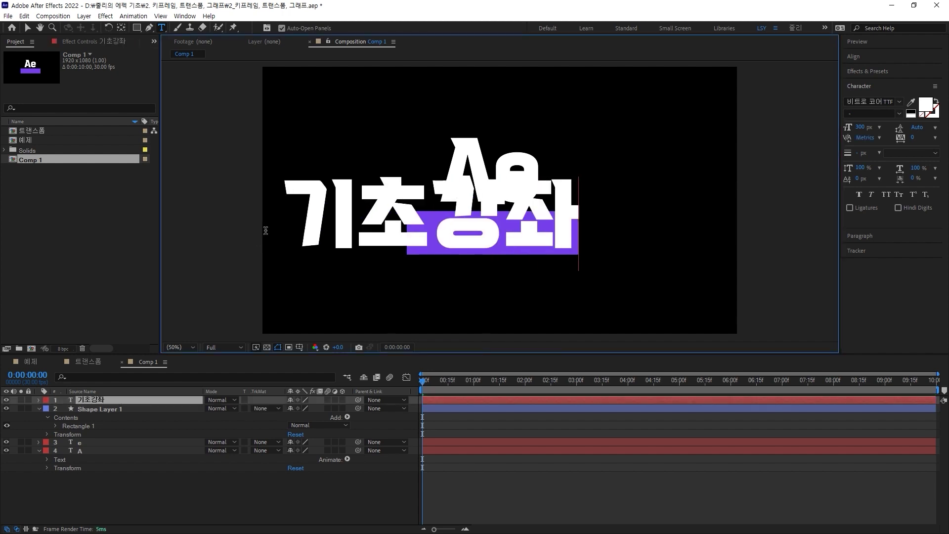
Select all of the 기초강좌 text and reduce its font size to 124 px
drag(298, 217, 512, 218)
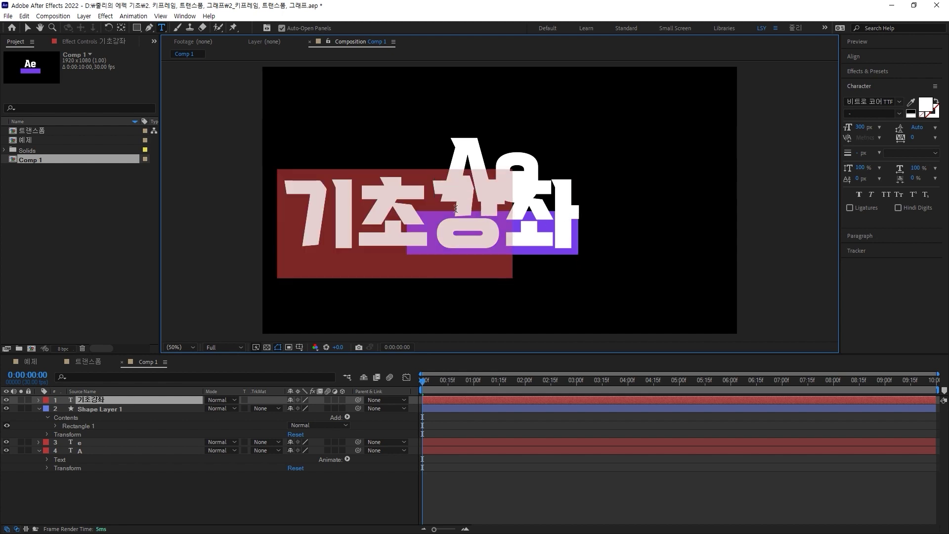
double_click(92, 399)
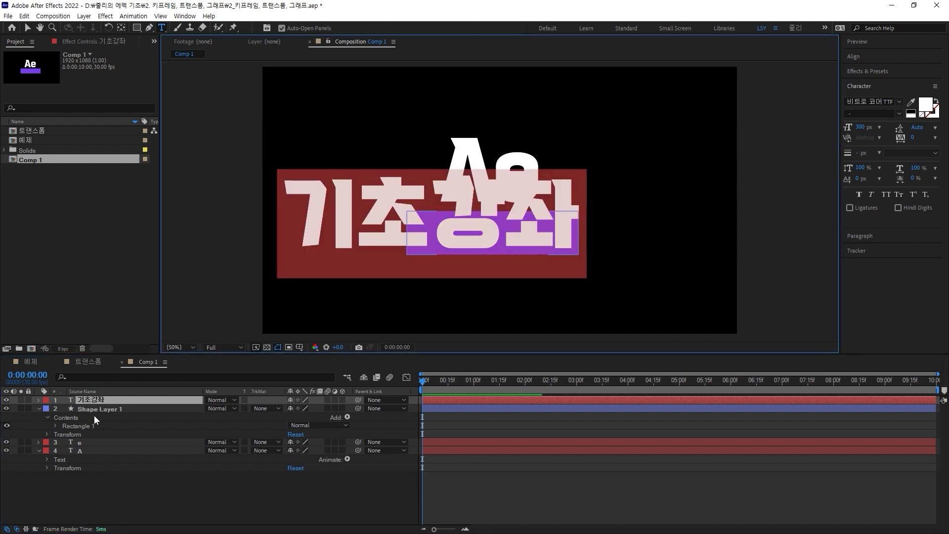
click(103, 397)
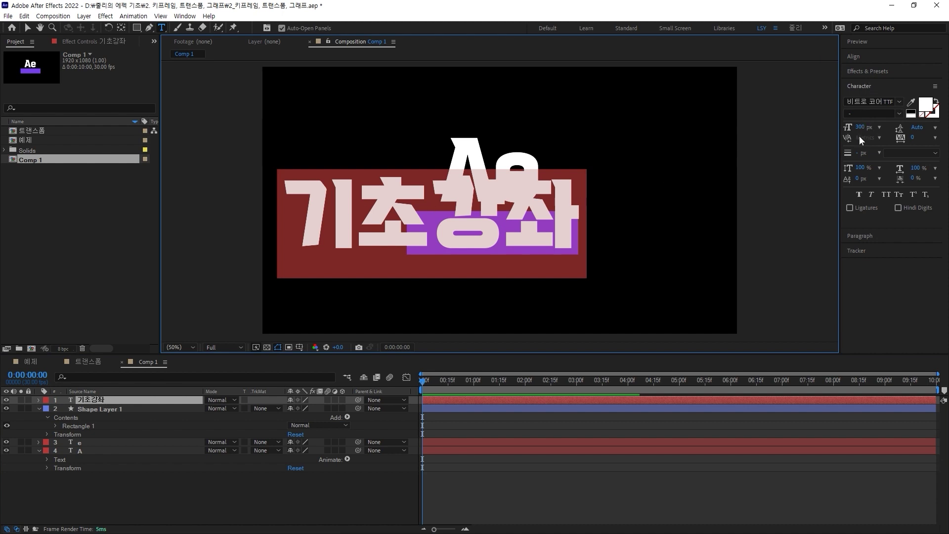
drag(862, 125, 773, 118)
mouse_move(858, 127)
mouse_down()
mouse_move(867, 125)
mouse_move(855, 126)
mouse_up()
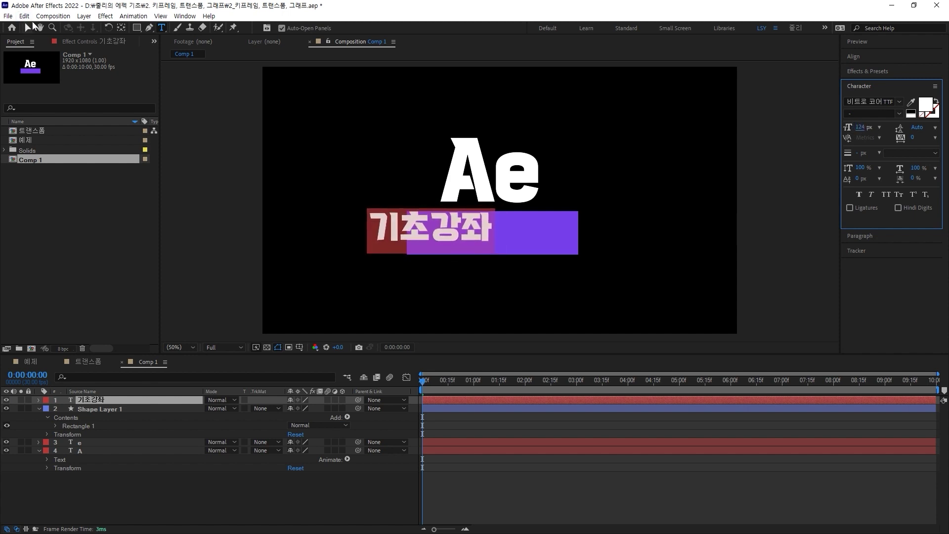
Move the 기초강좌 caption onto the middle of the purple rectangle with the Selection tool and deselect it
click(27, 28)
drag(463, 232, 523, 232)
click(592, 315)
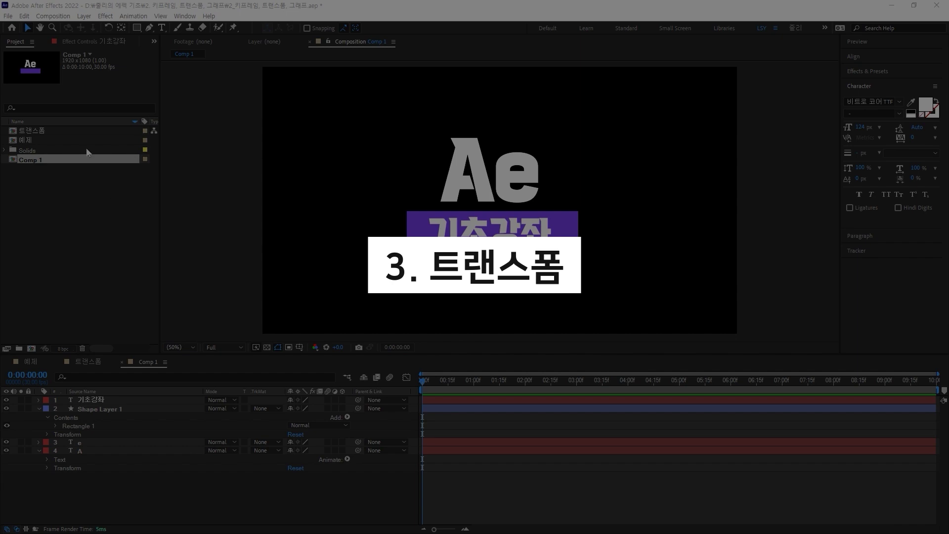
Review the list of Transform properties in the 트랜스폼 composition and return to Comp 1 with the A layer selected
double_click(82, 130)
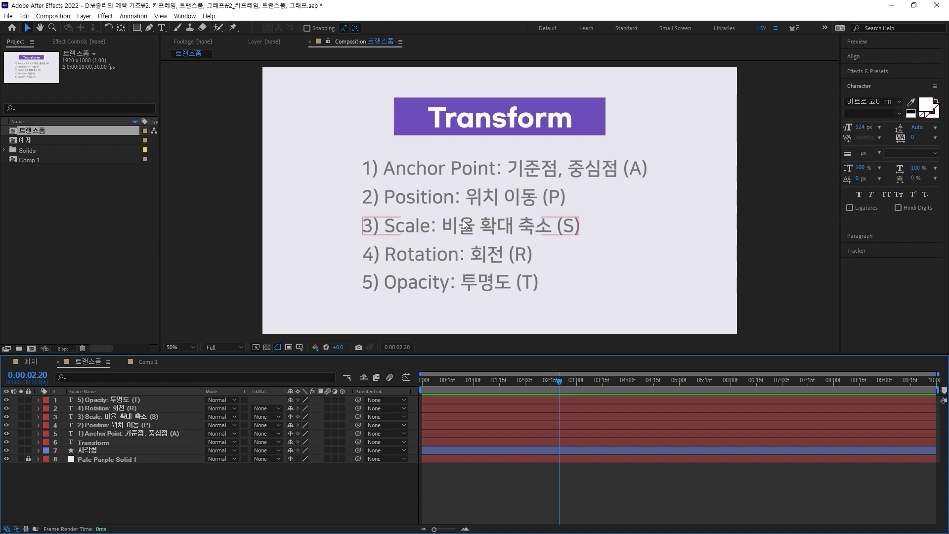
click(445, 182)
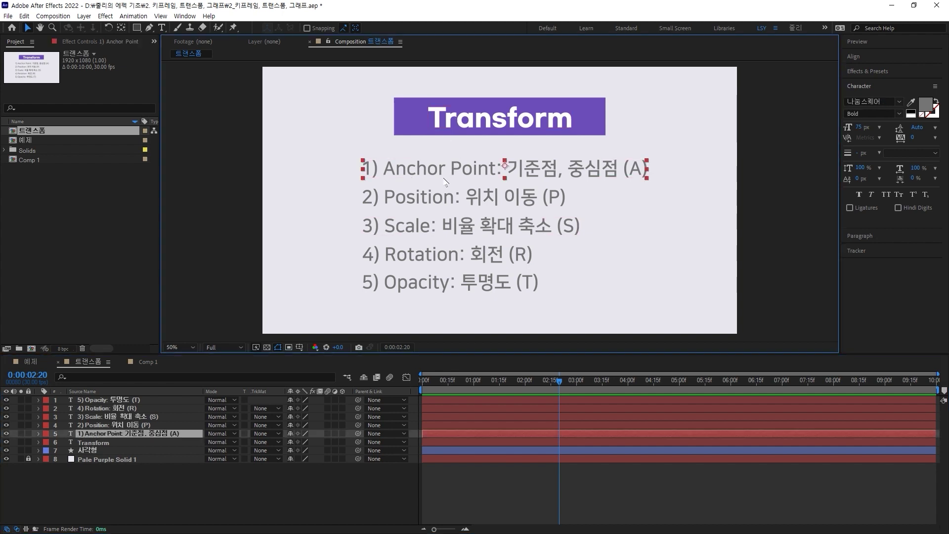
click(438, 198)
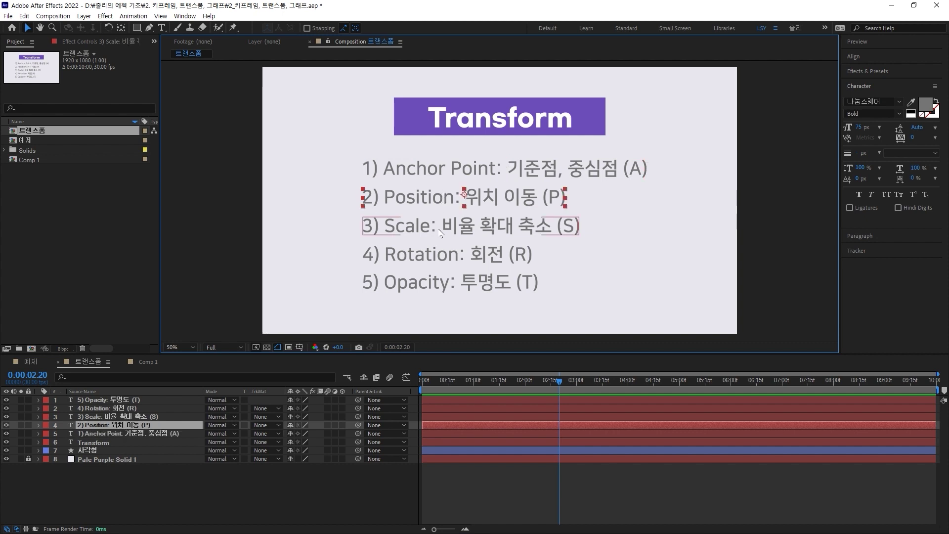
click(438, 227)
click(495, 168)
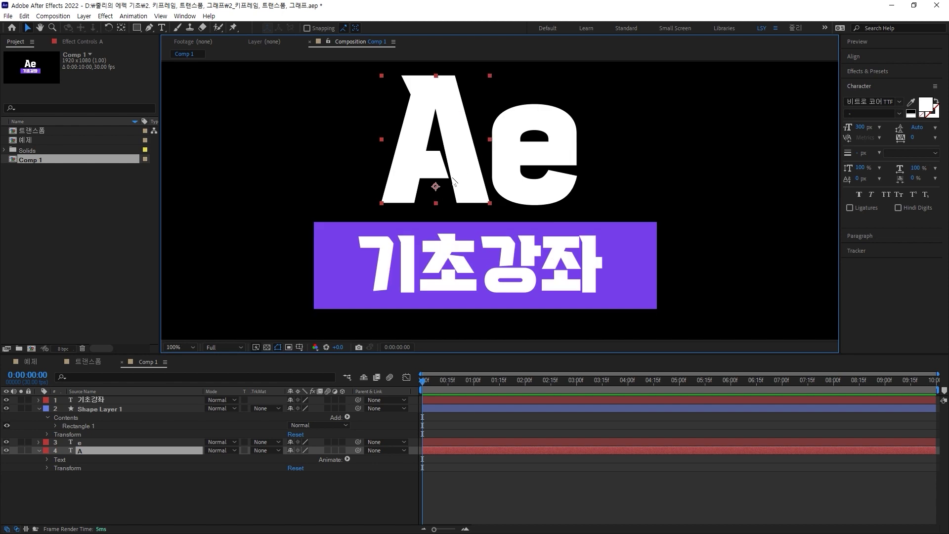
Inspect the A layer's anchor point up close, try rotating the layer around it and undo the rotation
scroll(455, 182, up, 1)
key(space)
drag(383, 190, 547, 295)
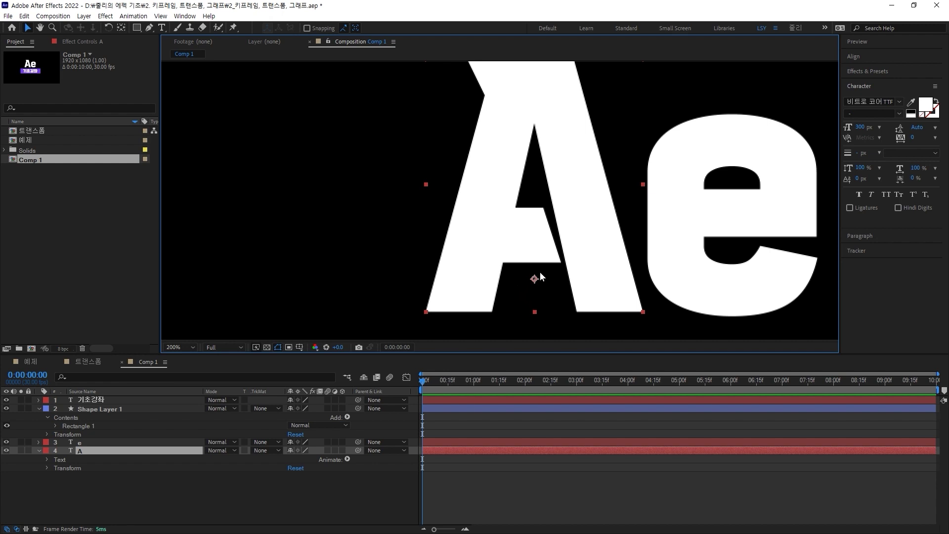
scroll(540, 272, down, 1)
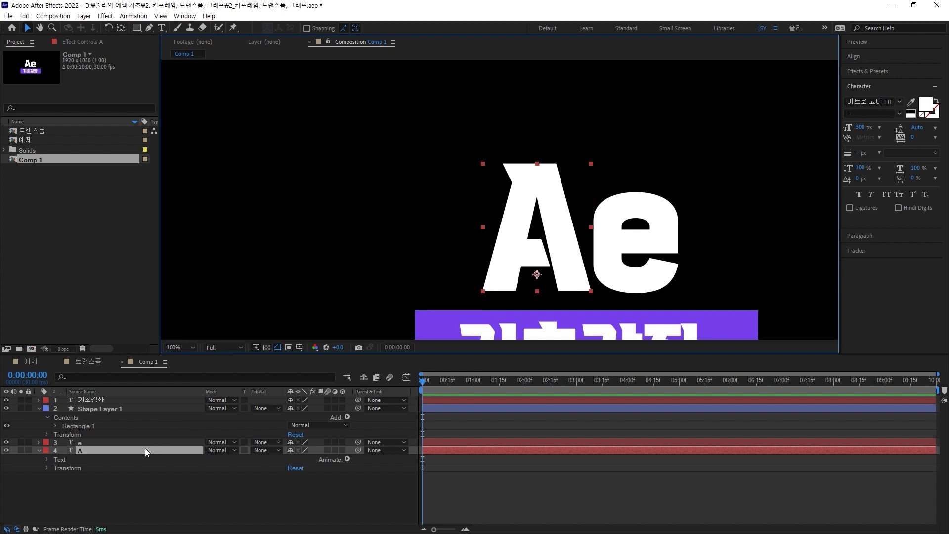
key(r)
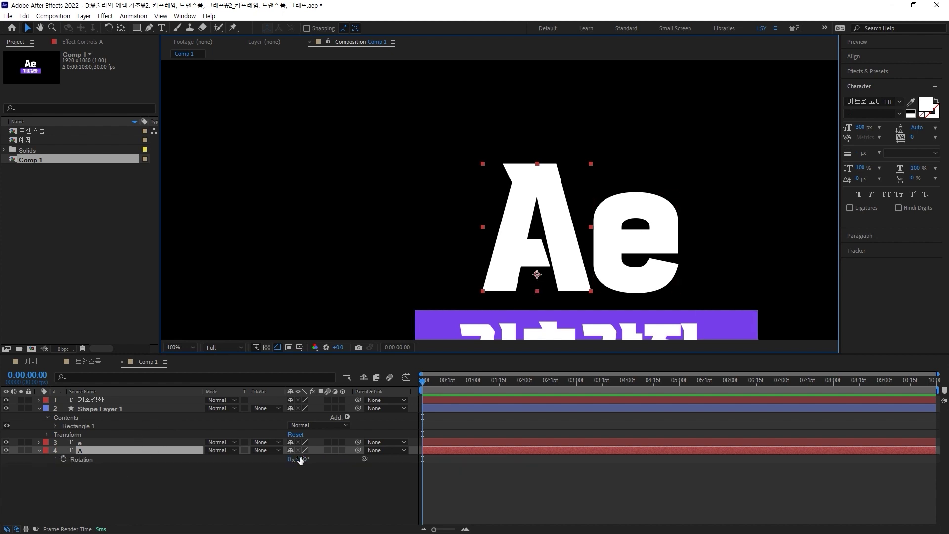
drag(304, 461, 249, 460)
key(ctrl+z)
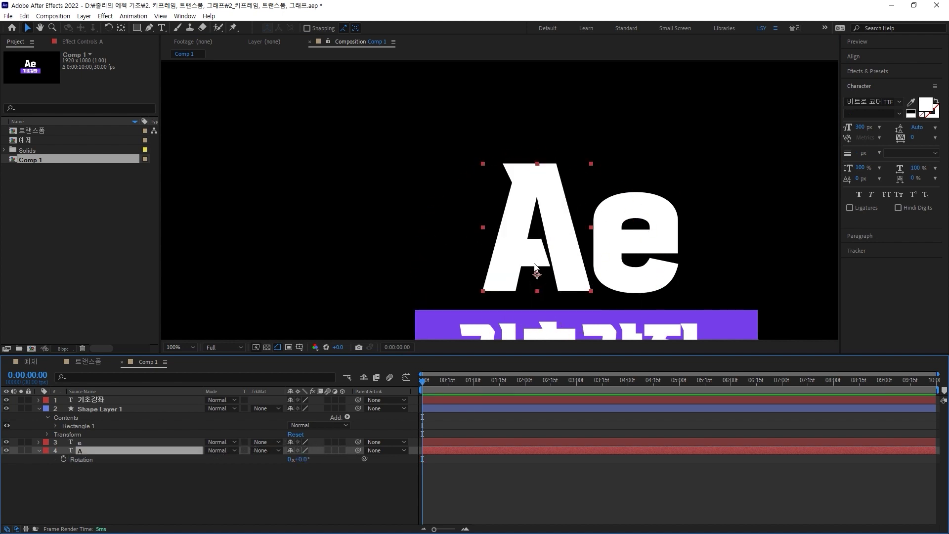
Try rotating the A layer with its anchor point at the letter's upper edge and undo the changes
click(121, 27)
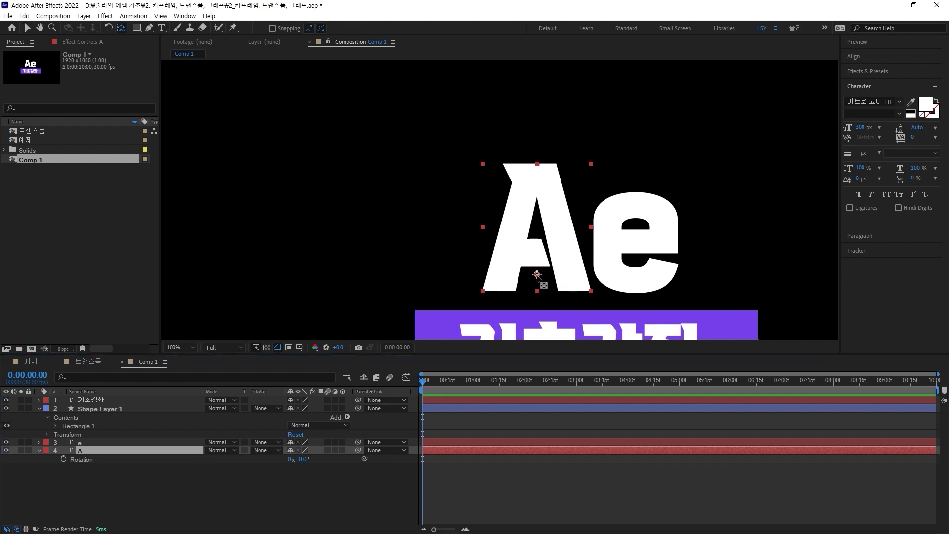
drag(536, 257, 549, 165)
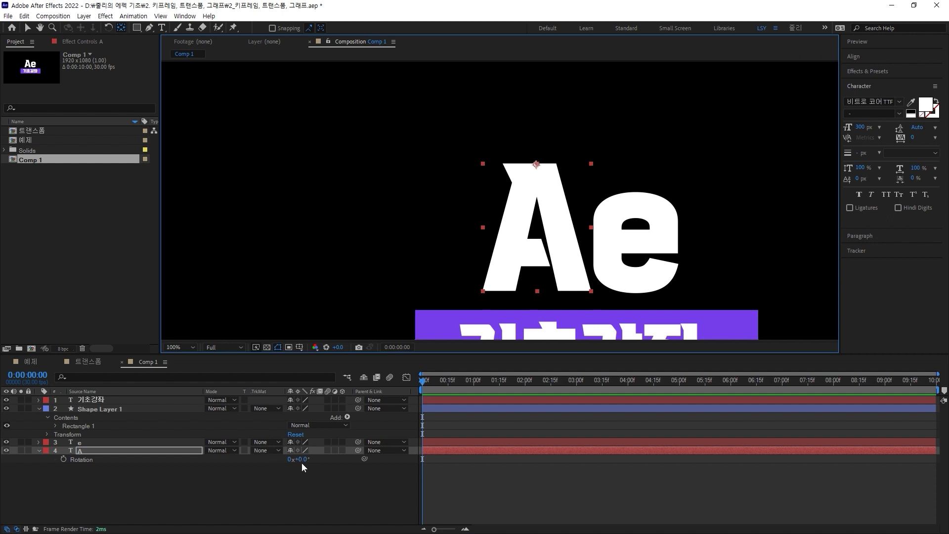
drag(301, 462, 650, 432)
key(ctrl+z)
key(ctrl+z)
Show the A layer's Scale alongside Rotation, try scaling the letter from its middle and undo the scaling
key(shift+s)
click(79, 460)
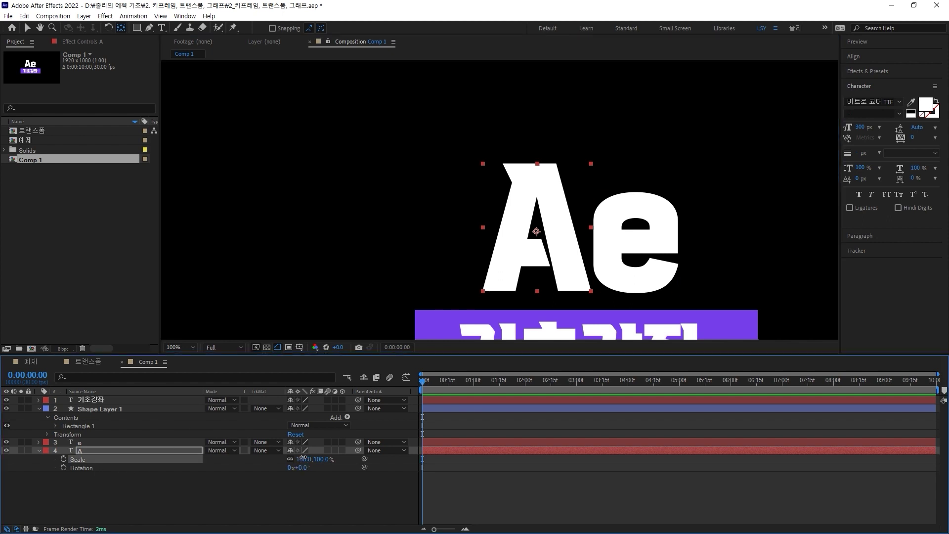
drag(302, 463, 418, 434)
key(ctrl+z)
Place the A layer's anchor point on the letter's bottom edge, try scaling from there and undo the scaling
drag(537, 233, 538, 291)
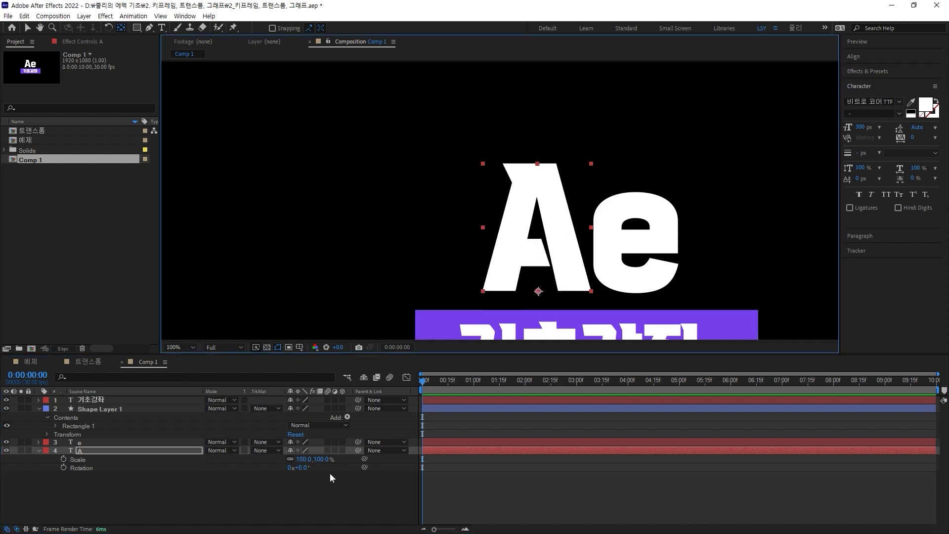
drag(304, 459, 445, 435)
key(ctrl+z)
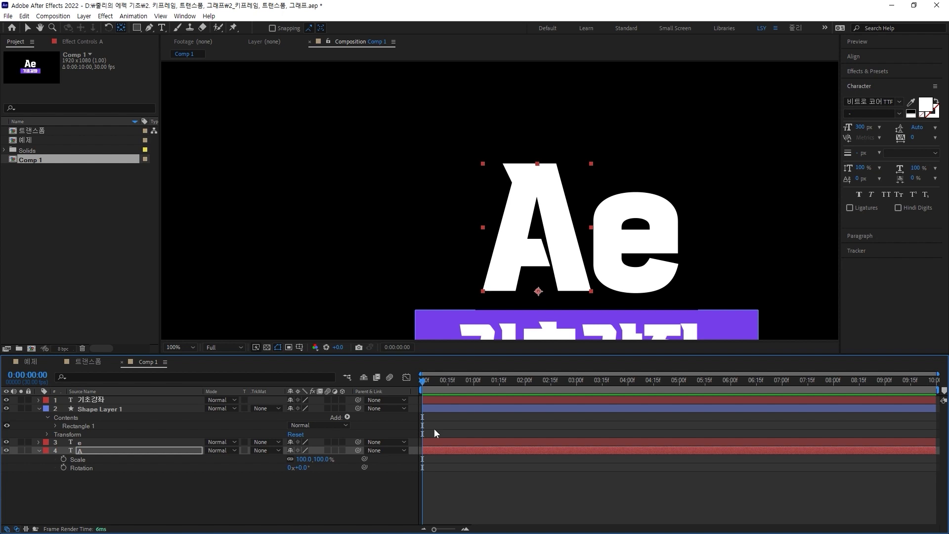
Centre the A layer's anchor point in the letter, try moving it with the Pan Behind tool and return it to the centre
click(505, 253)
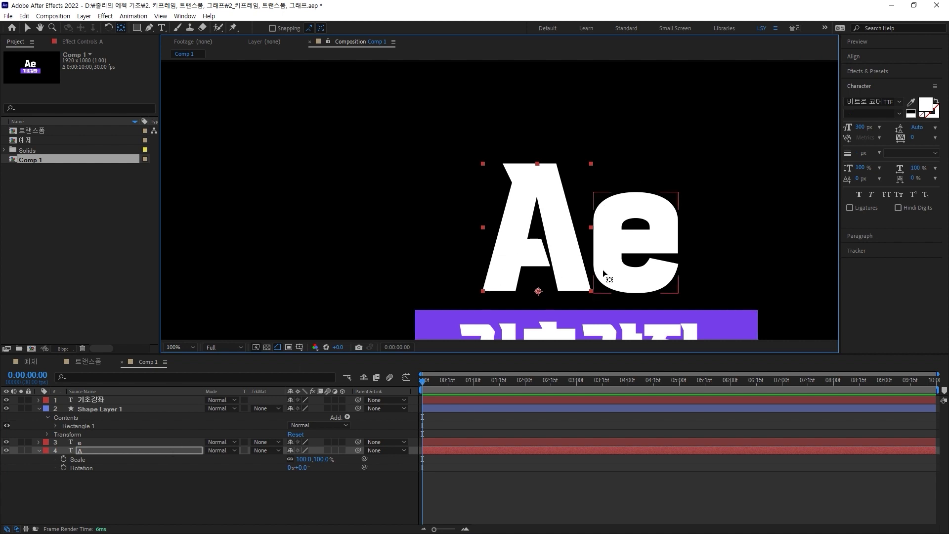
drag(723, 268, 689, 175)
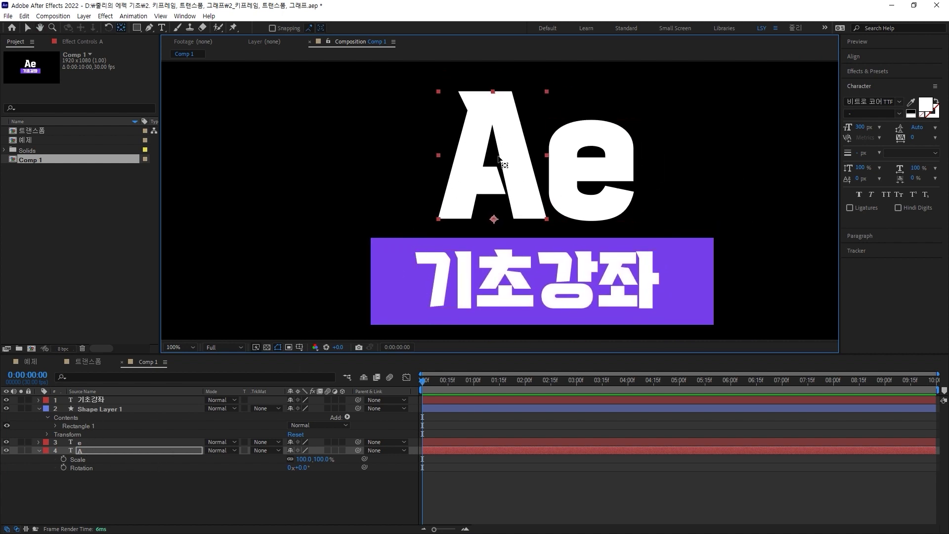
scroll(677, 174, down, 4)
scroll(511, 212, up, 4)
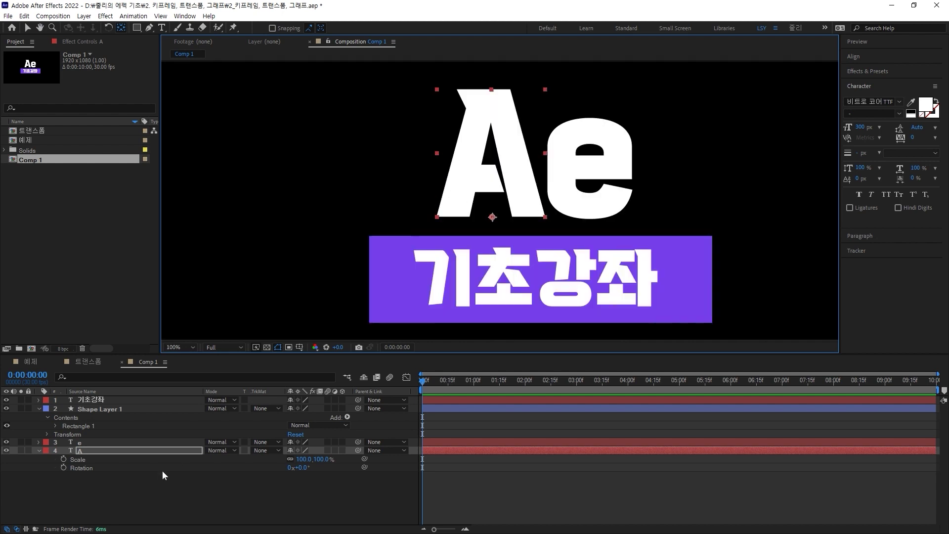
click(75, 451)
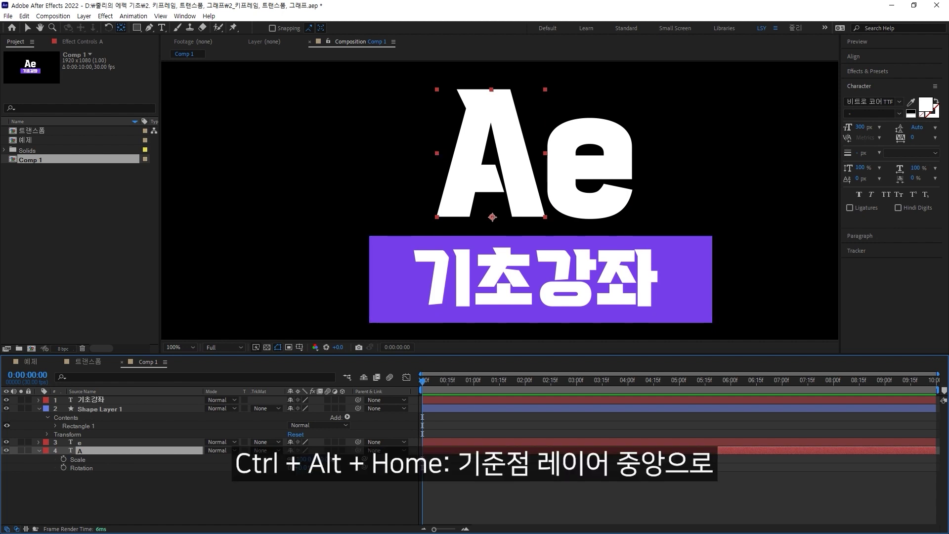
key(ctrl+alt+Home)
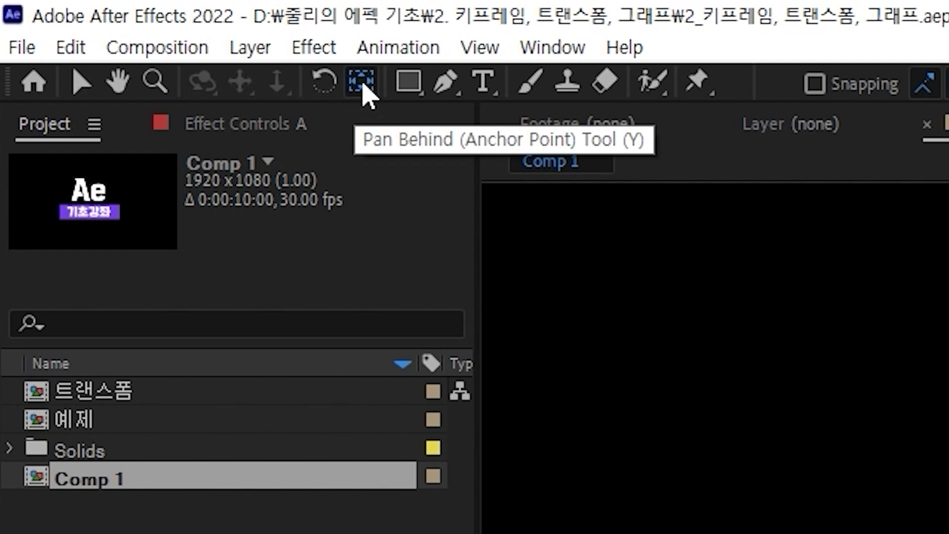
click(361, 82)
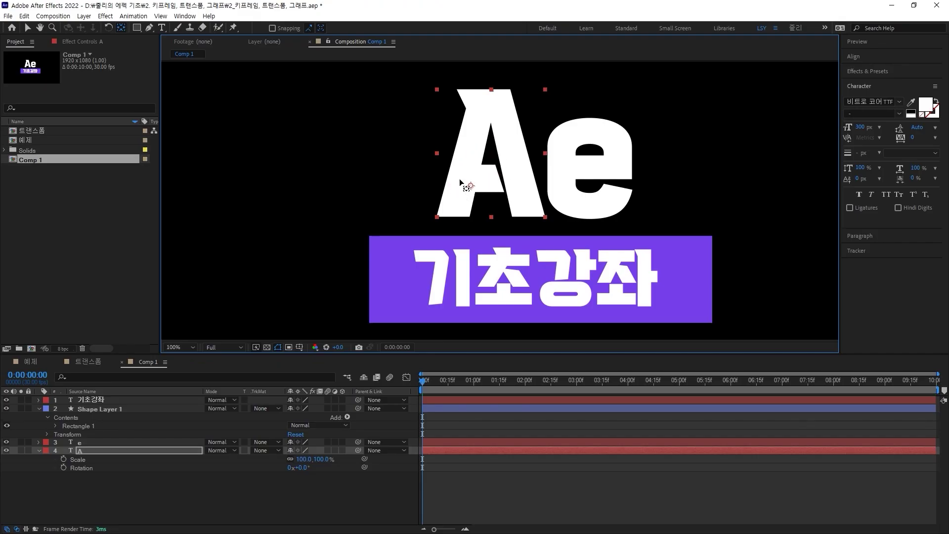
drag(461, 182, 485, 166)
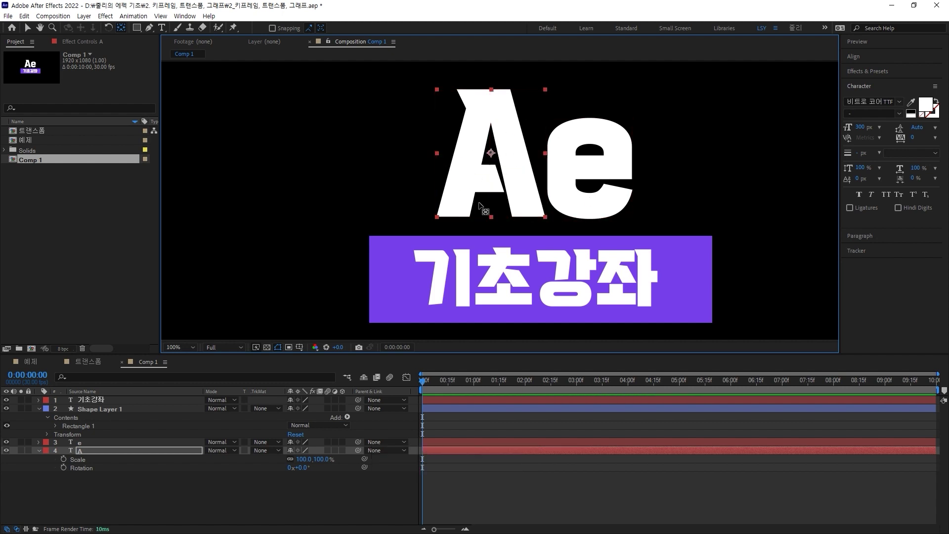
Check where the anchor points of the e, 기초강좌 and purple rectangle layers sit
click(607, 194)
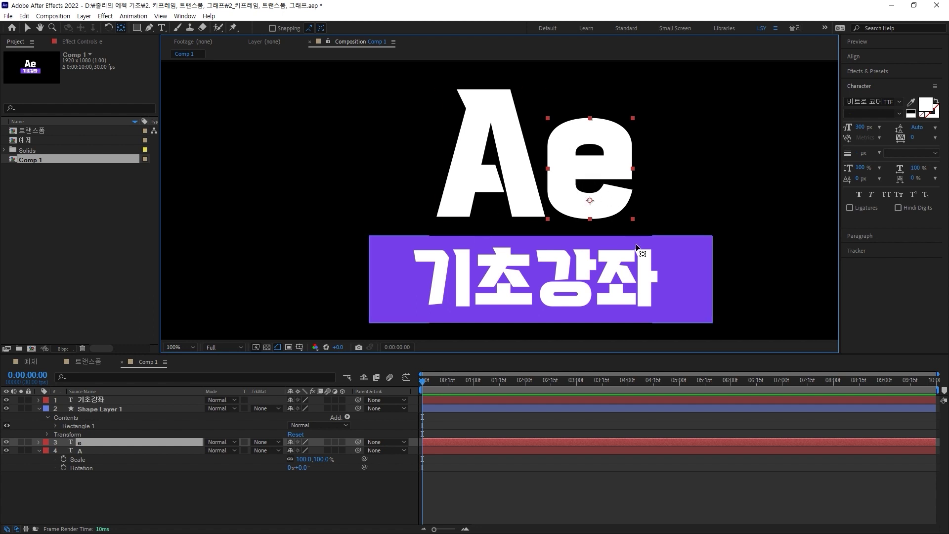
click(506, 296)
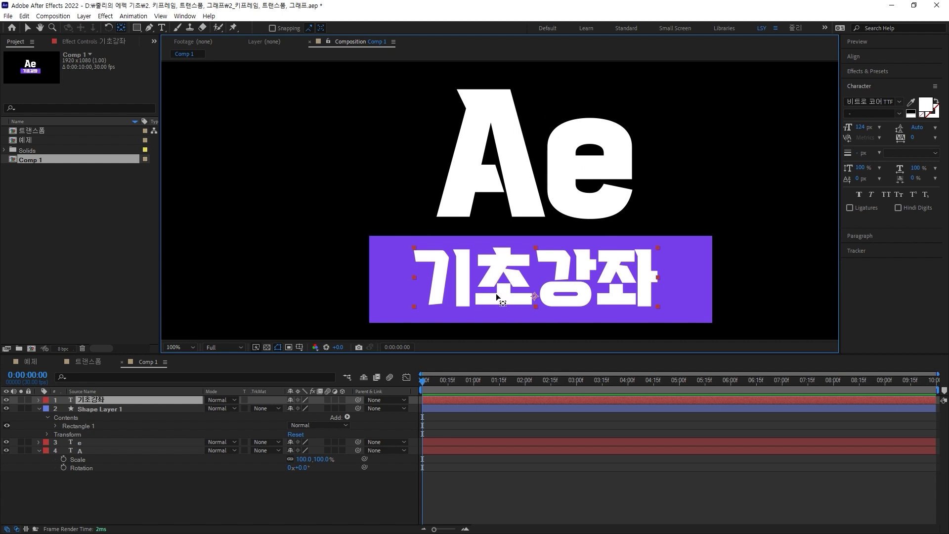
click(691, 280)
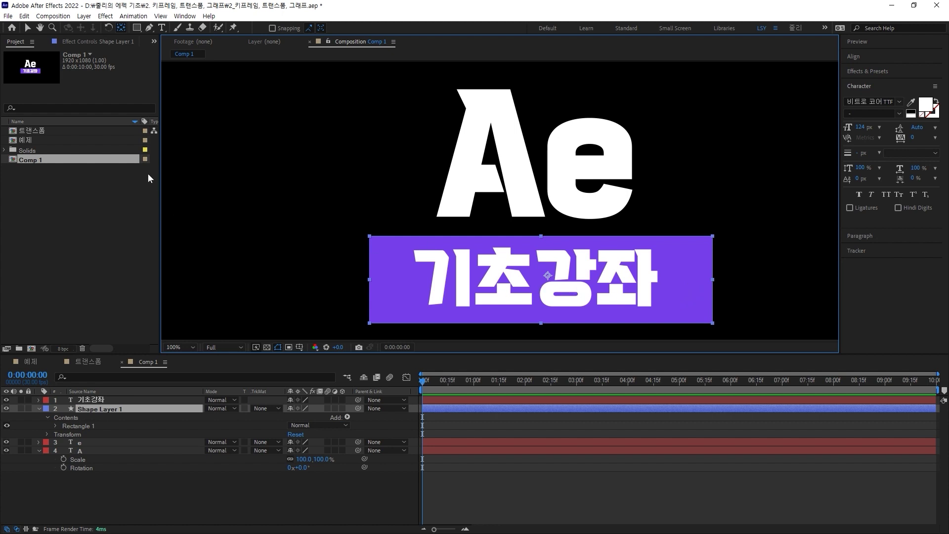
Scrub through the finished title animation in the 예제 composition and reopen Comp 1
double_click(58, 141)
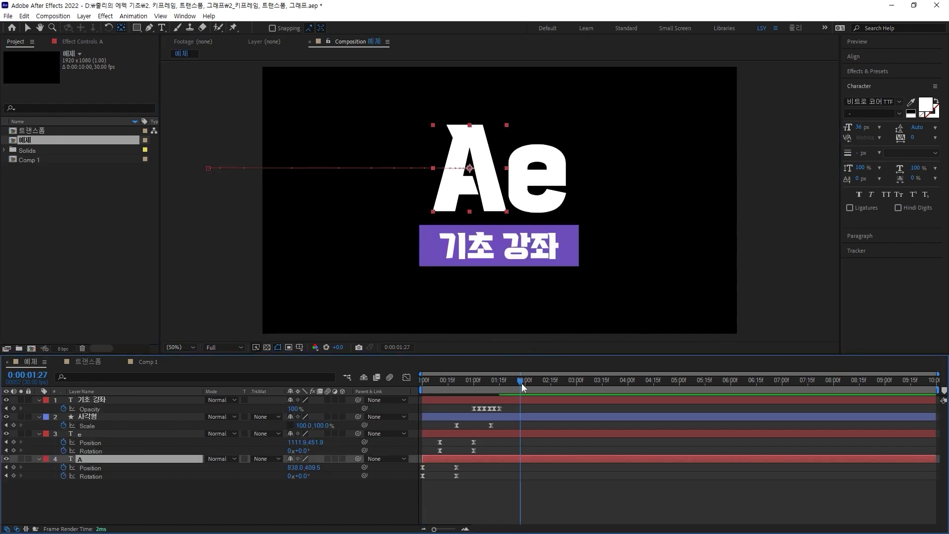
key(slash)
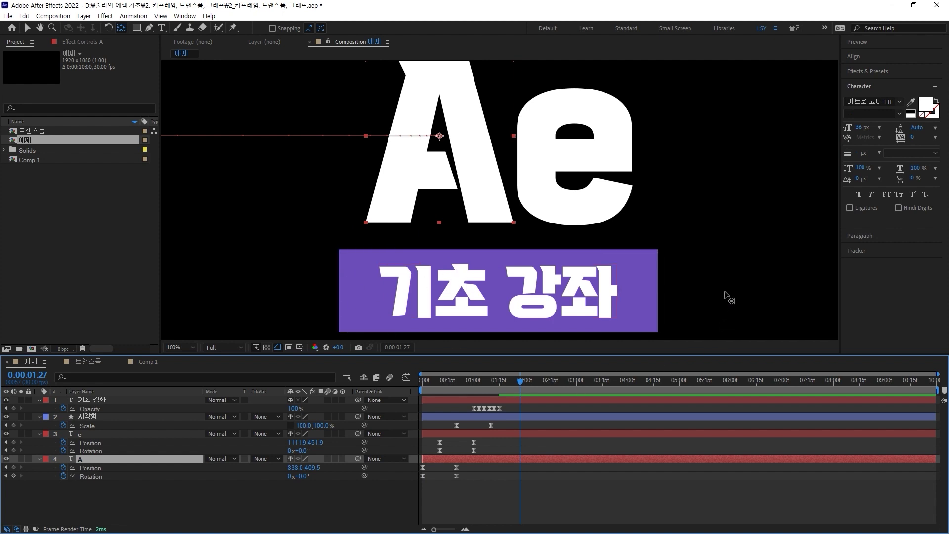
drag(452, 388, 485, 393)
click(397, 254)
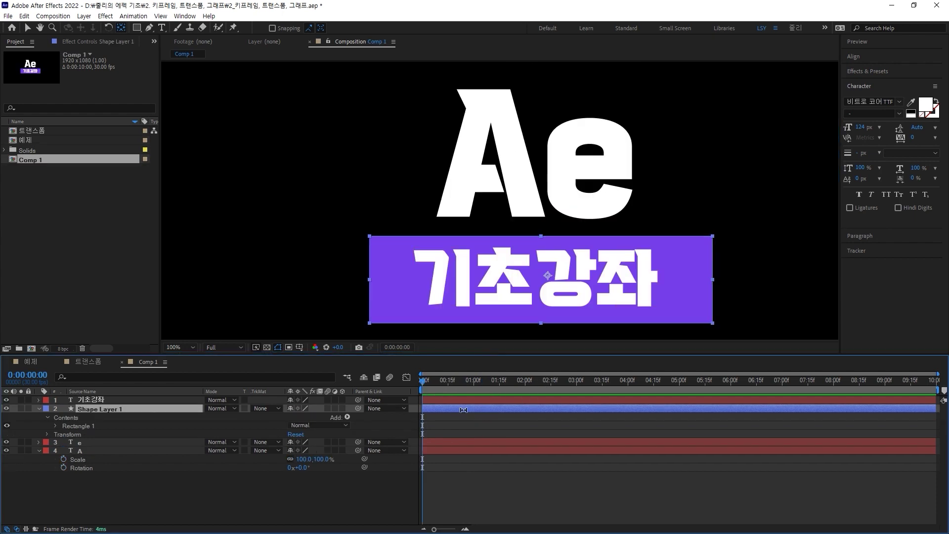
Move the purple rectangle layer's anchor point to the middle of its left edge
click(398, 285)
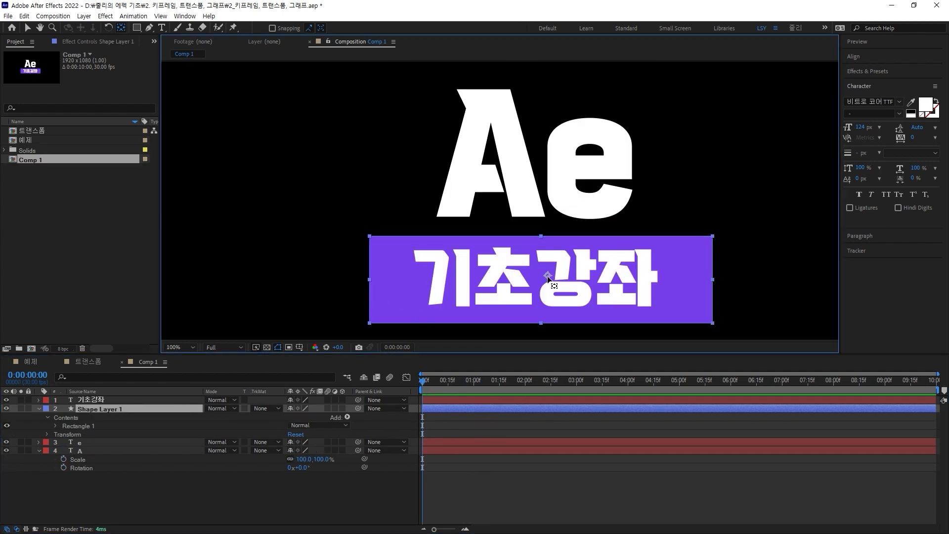
drag(548, 279, 368, 280)
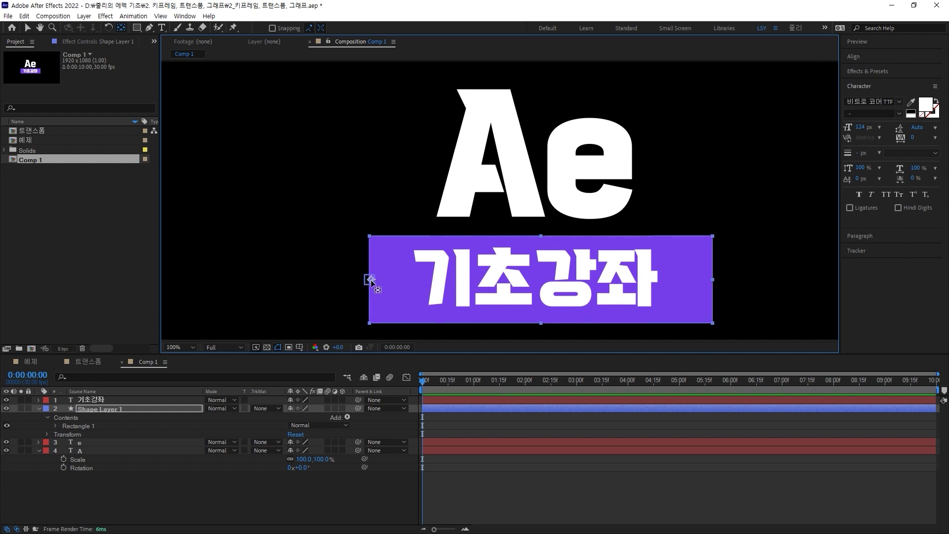
mouse_move(371, 280)
mouse_down()
mouse_move(396, 291)
mouse_move(372, 287)
mouse_up()
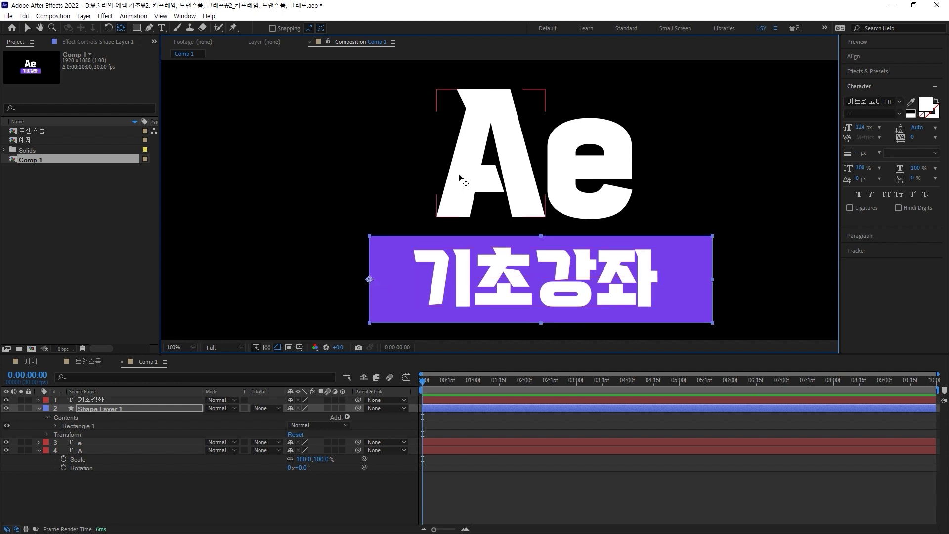
Check where the anchor points of the A, e, 기초강좌 and purple rectangle layers sit
click(497, 114)
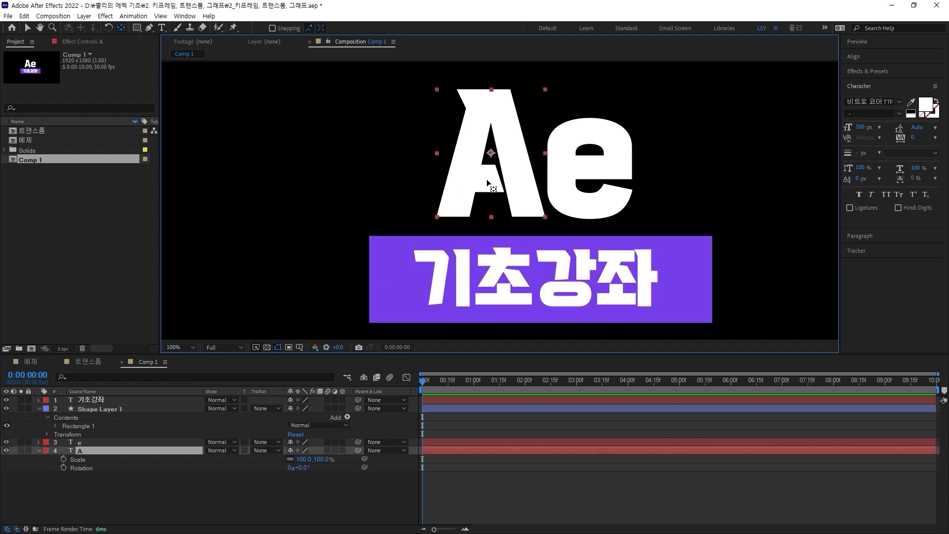
click(605, 171)
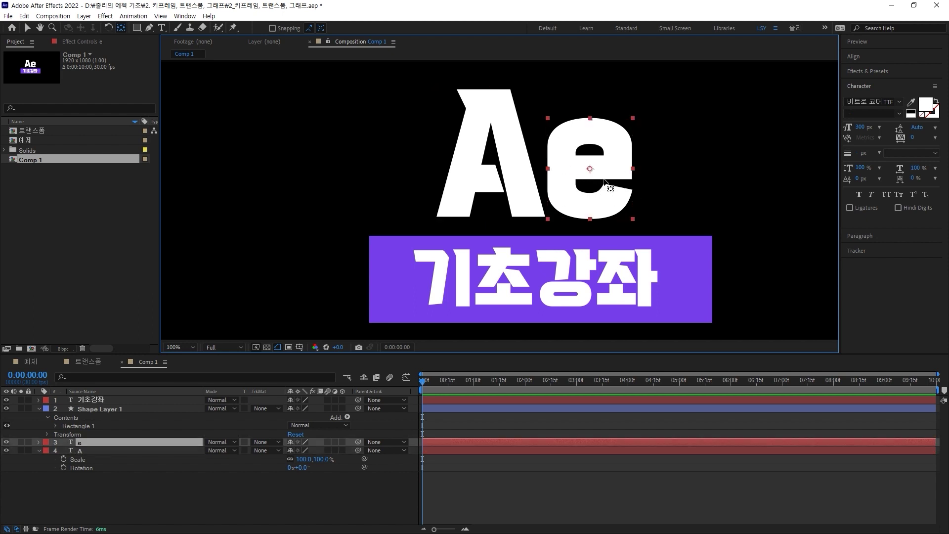
click(507, 299)
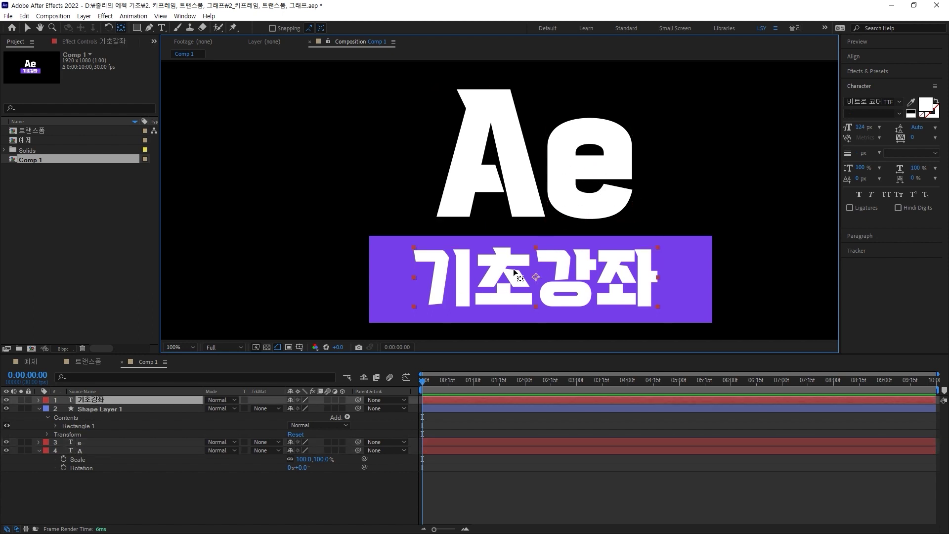
click(375, 276)
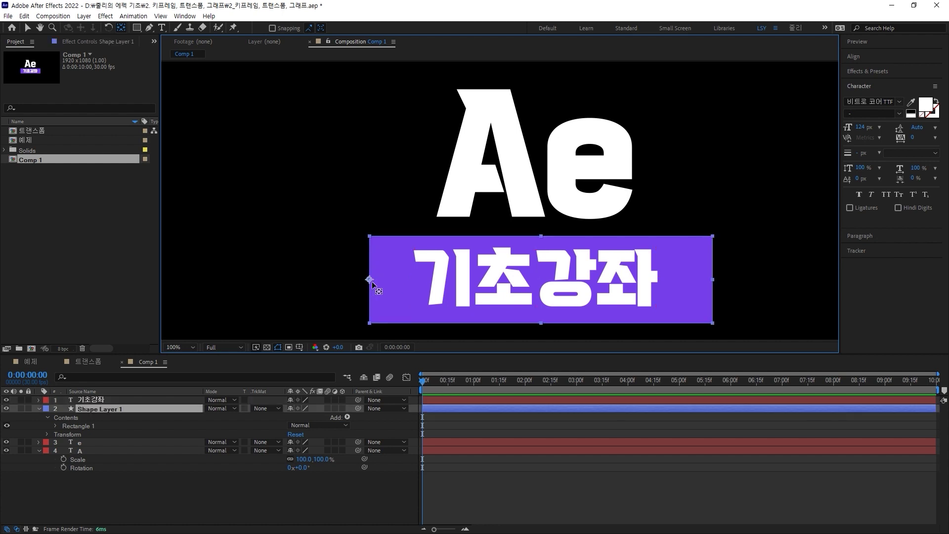
Scrub the 예제 composition to 0:00:00:20 to review how its letters move in, and return to Comp 1
double_click(38, 141)
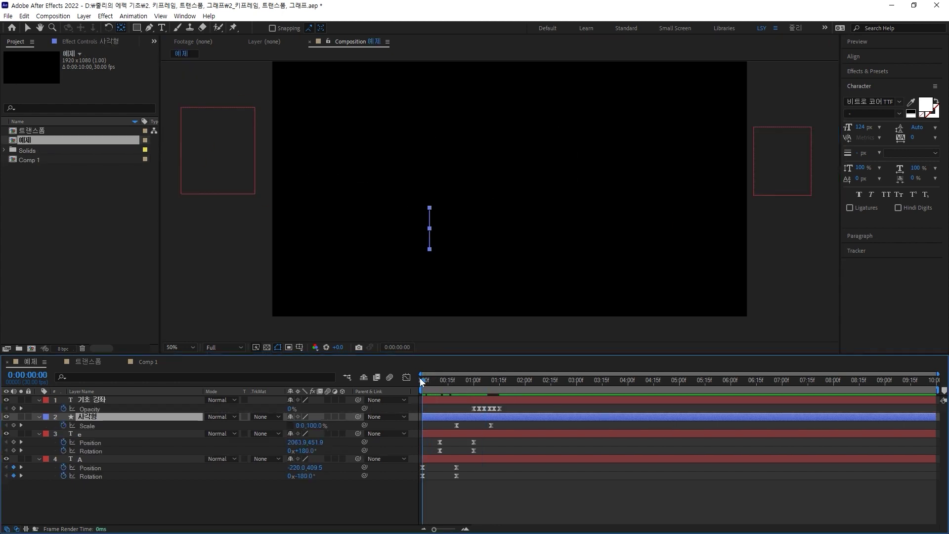
drag(421, 379, 455, 368)
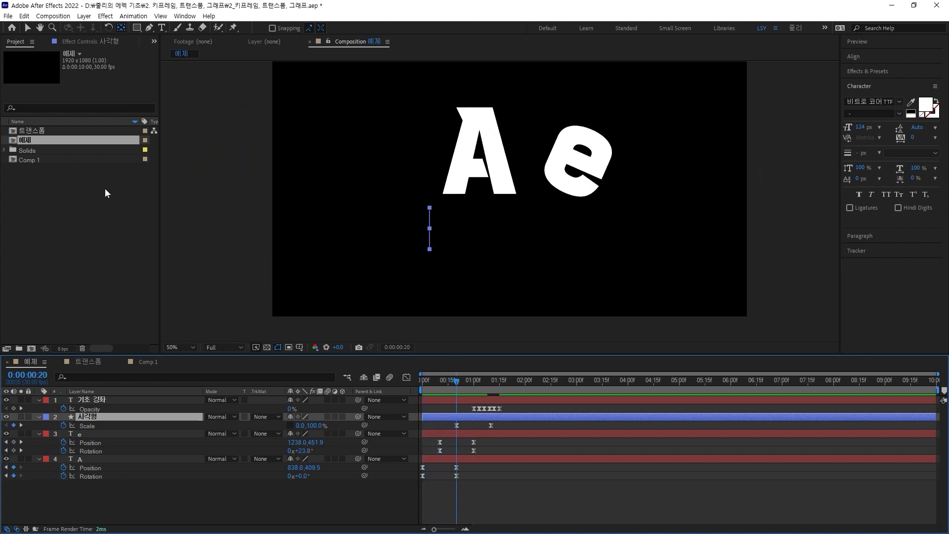
click(143, 362)
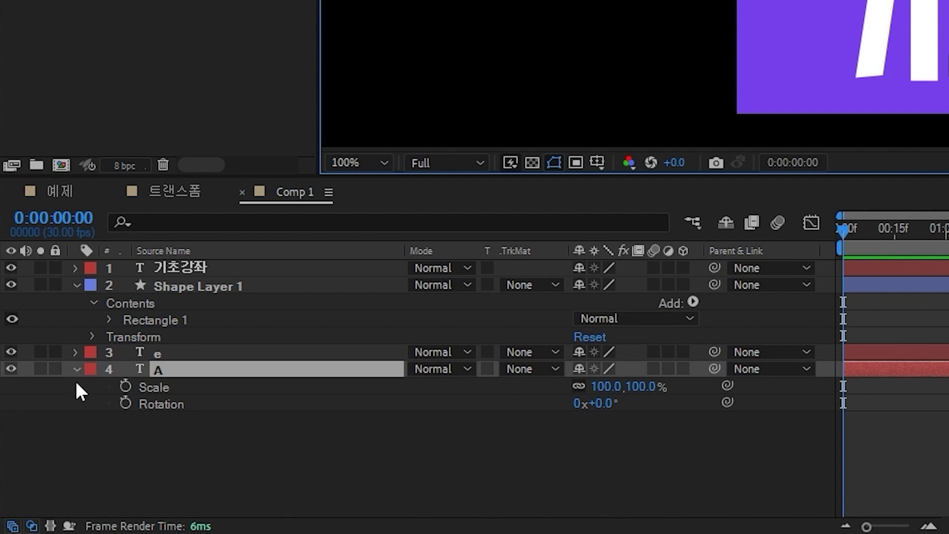
Expand the A layer's Transform properties and reduce the display to its Position property only
click(74, 372)
click(74, 372)
click(74, 372)
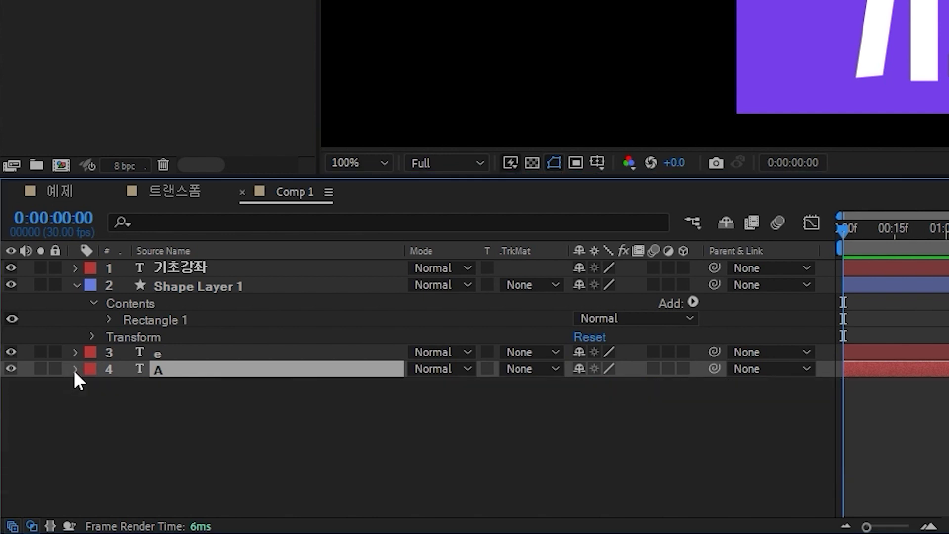
click(75, 369)
click(94, 404)
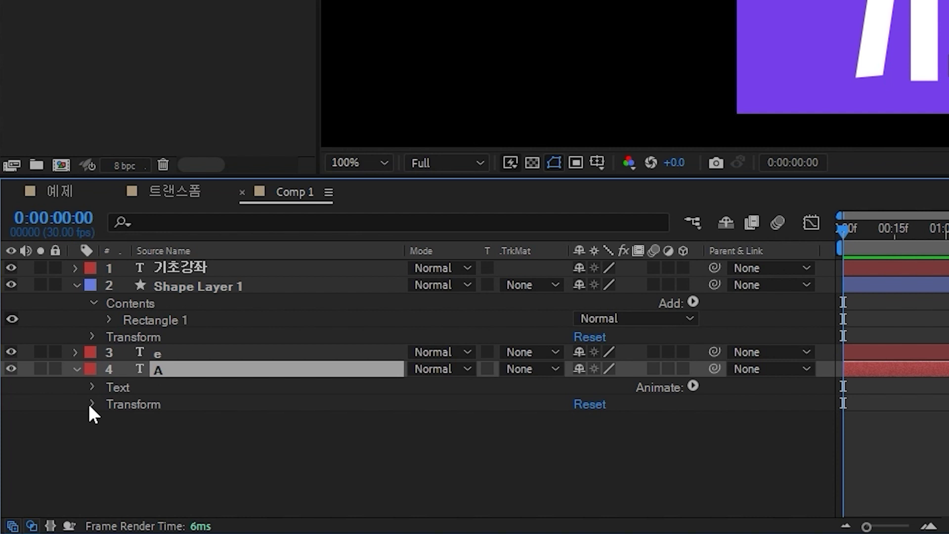
click(91, 406)
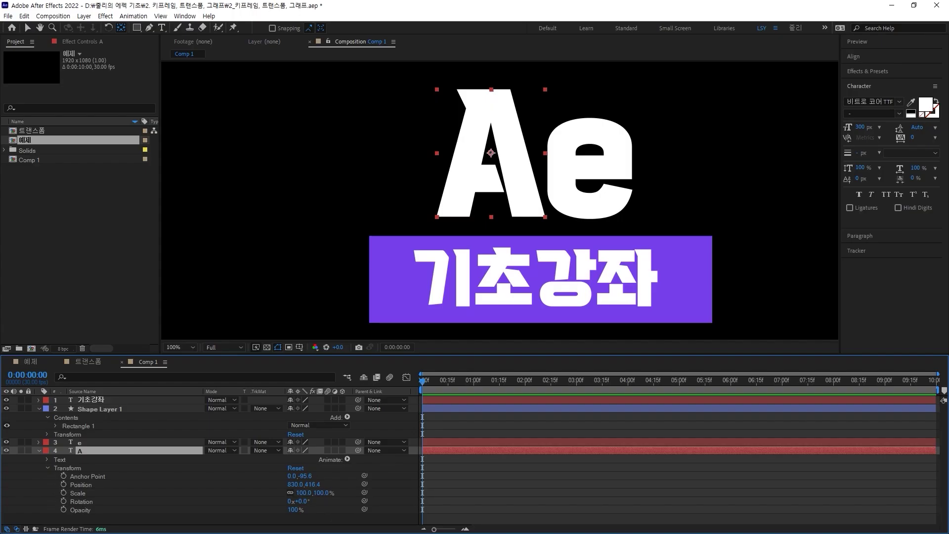
key(p)
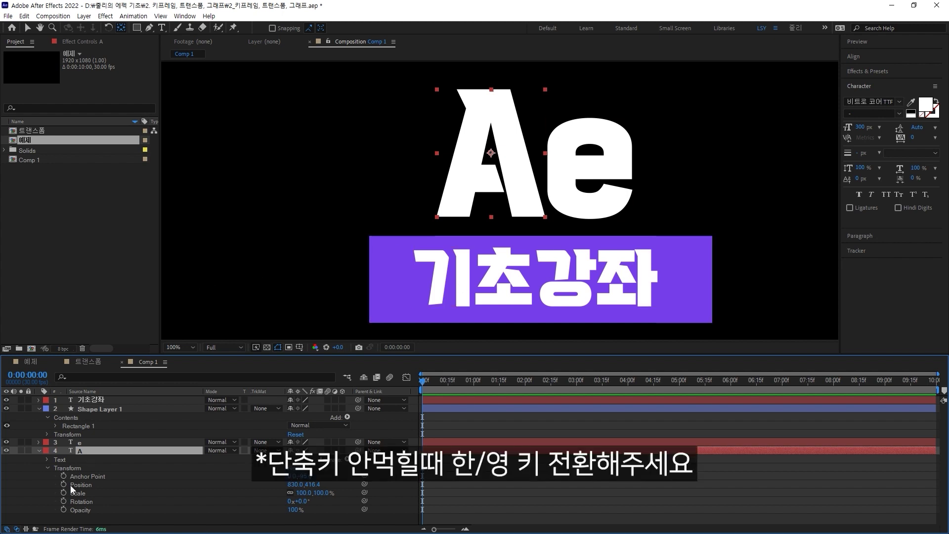
key(p)
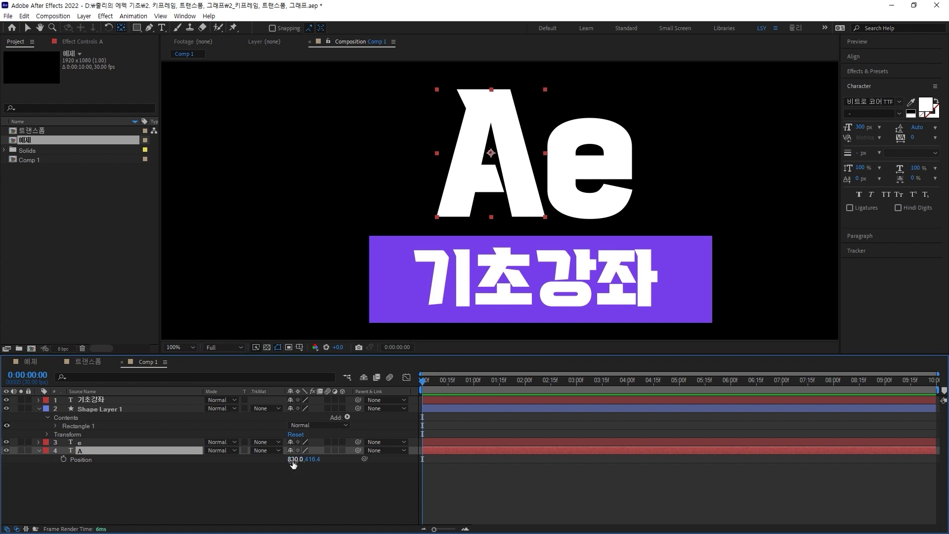
Try changing the A layer's horizontal and vertical position values, undoing each change
drag(293, 463, 356, 457)
key(ctrl+z)
drag(312, 460, 376, 453)
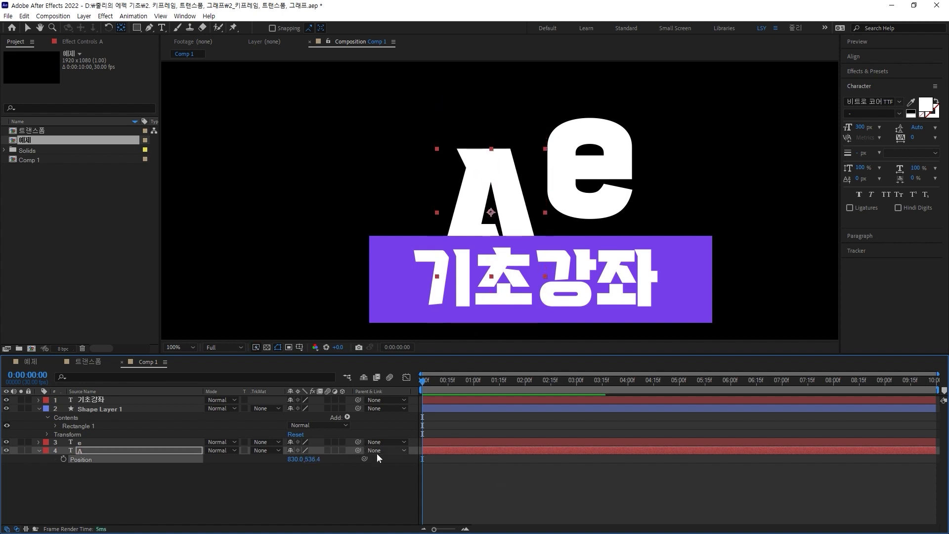
key(ctrl+z)
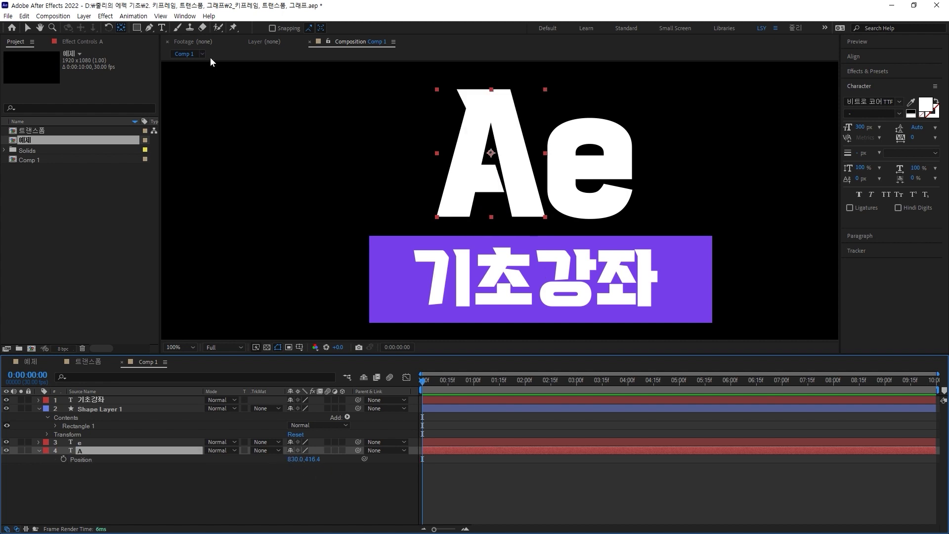
Move the A layer horizontally out of the frame past its left side, to position -158.0, 416.4, with the Selection tool
click(24, 27)
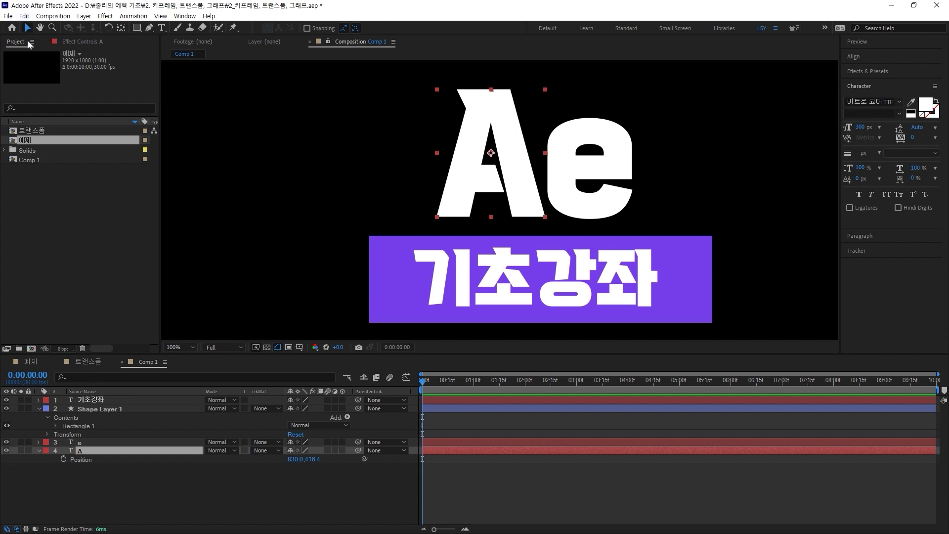
scroll(405, 176, down, 4)
scroll(407, 200, up, 2)
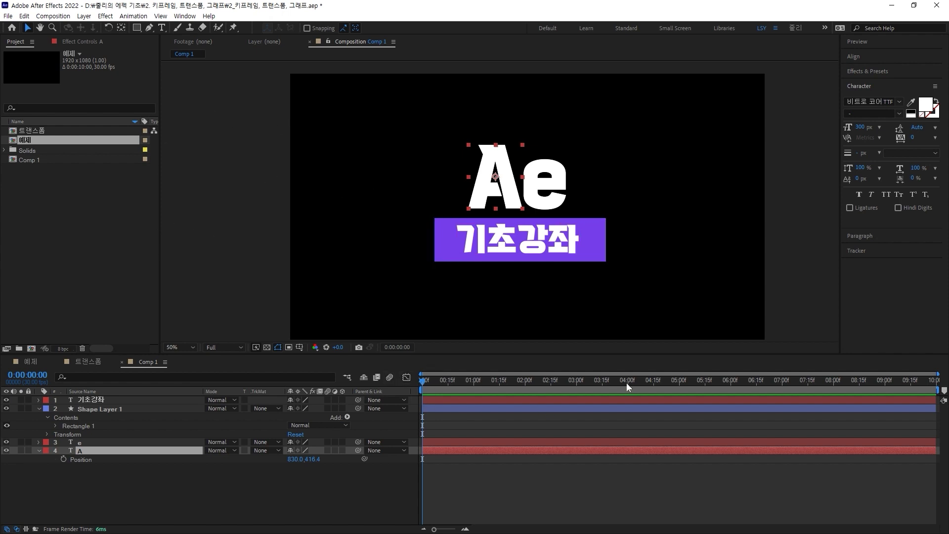
click(497, 183)
drag(497, 184, 255, 185)
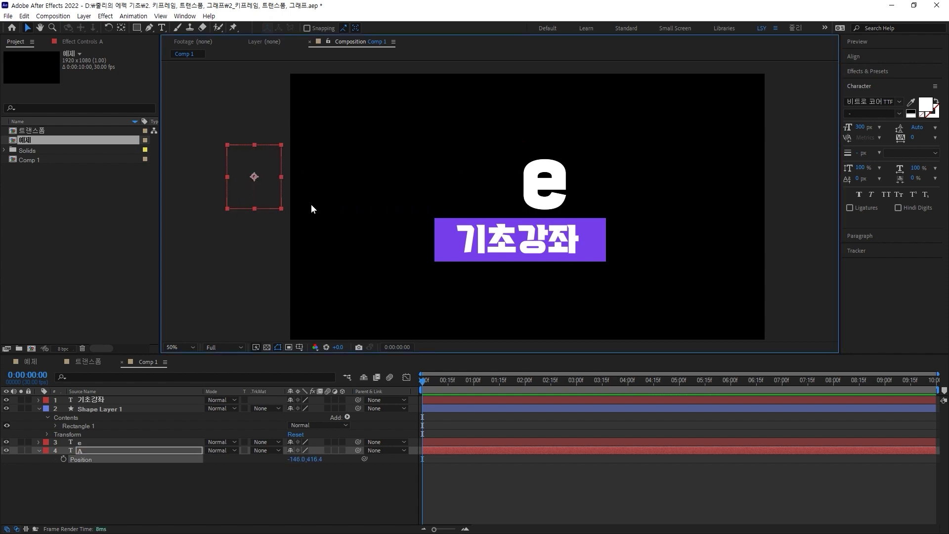
key(Left)
key(Left)
key(Left)
key(Left)
key(Left)
key(Left)
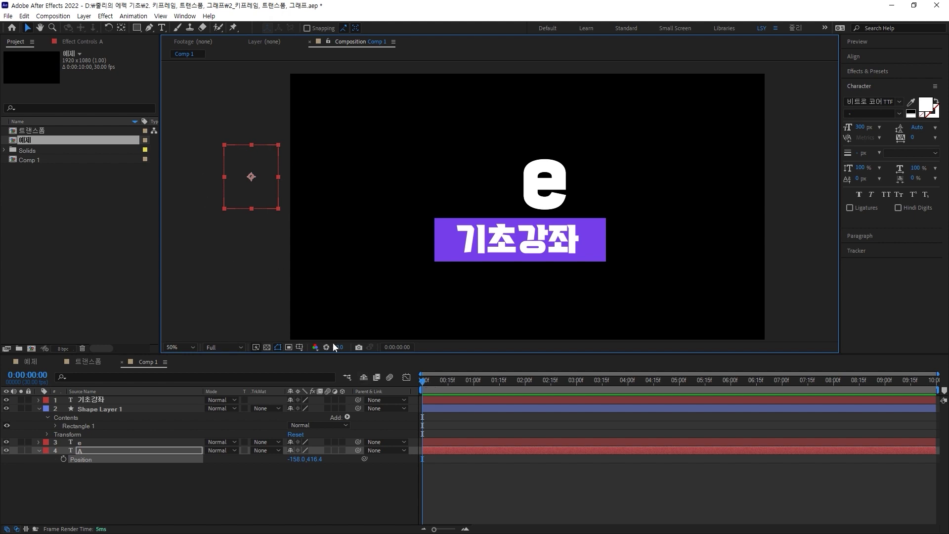
Set a first Position keyframe on the A layer at 0:00:00:00
mouse_move(425, 381)
mouse_down()
mouse_move(509, 379)
mouse_move(411, 384)
mouse_up()
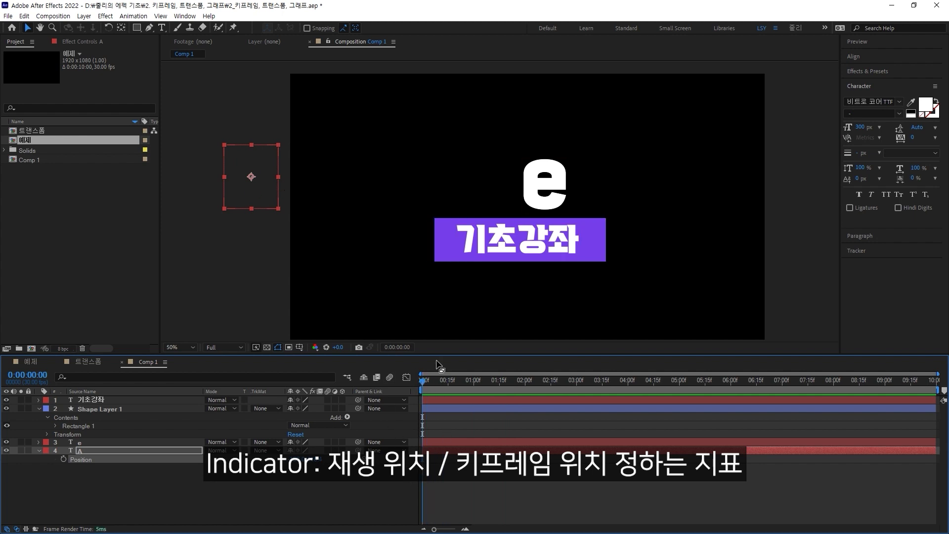
mouse_move(422, 381)
mouse_down()
mouse_move(517, 382)
mouse_move(417, 398)
mouse_up()
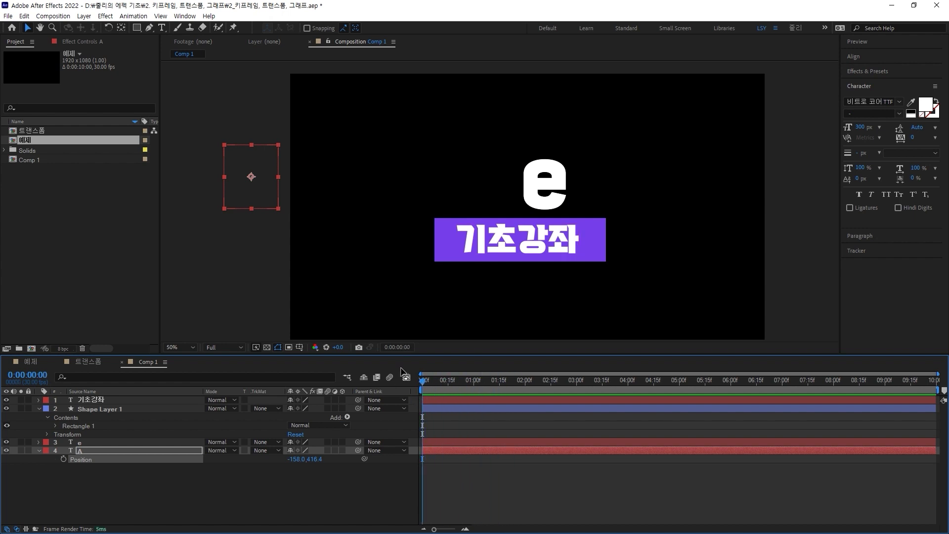
click(64, 460)
mouse_move(423, 380)
mouse_down()
mouse_move(439, 381)
mouse_move(420, 378)
mouse_up()
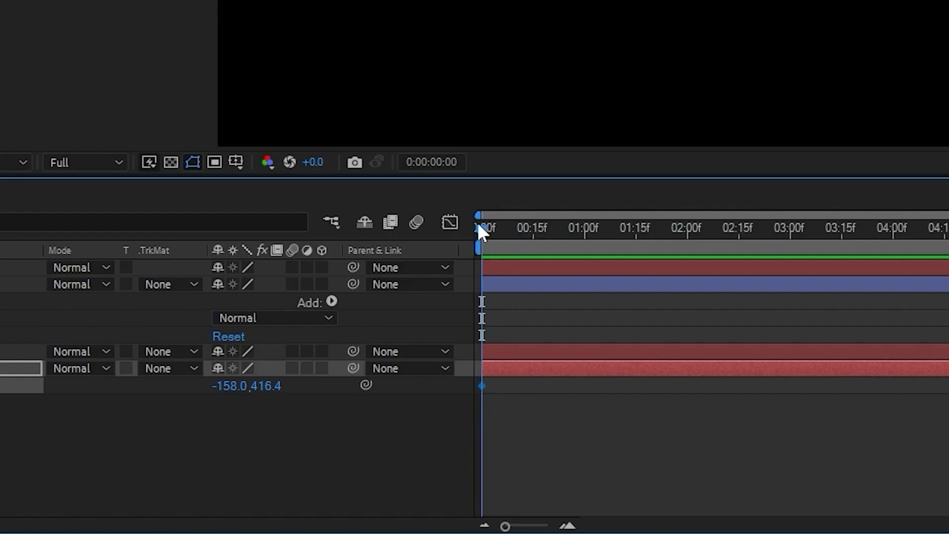
Add a Position keyframe at 0:00:01:00 by moving the A layer back beside the e, at 826.0, 416.4
drag(479, 233, 554, 237)
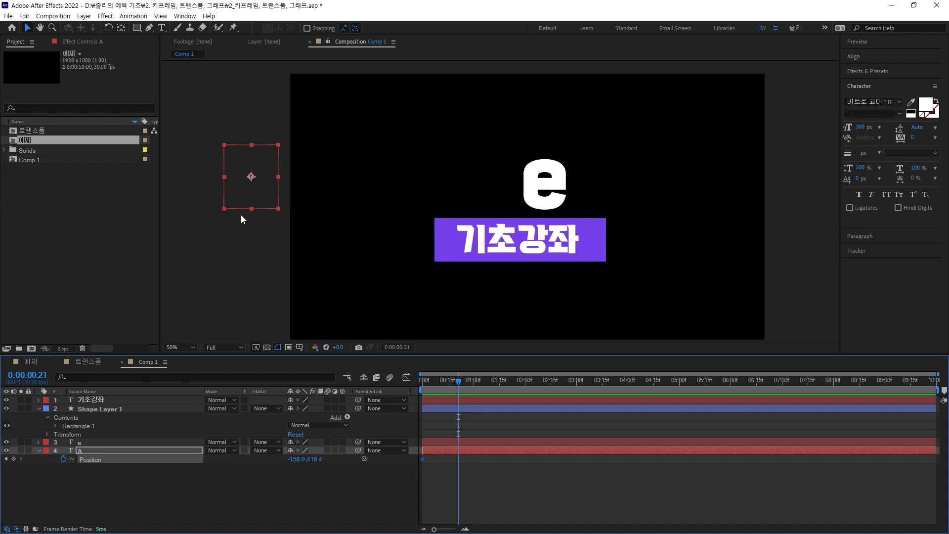
drag(422, 379, 471, 386)
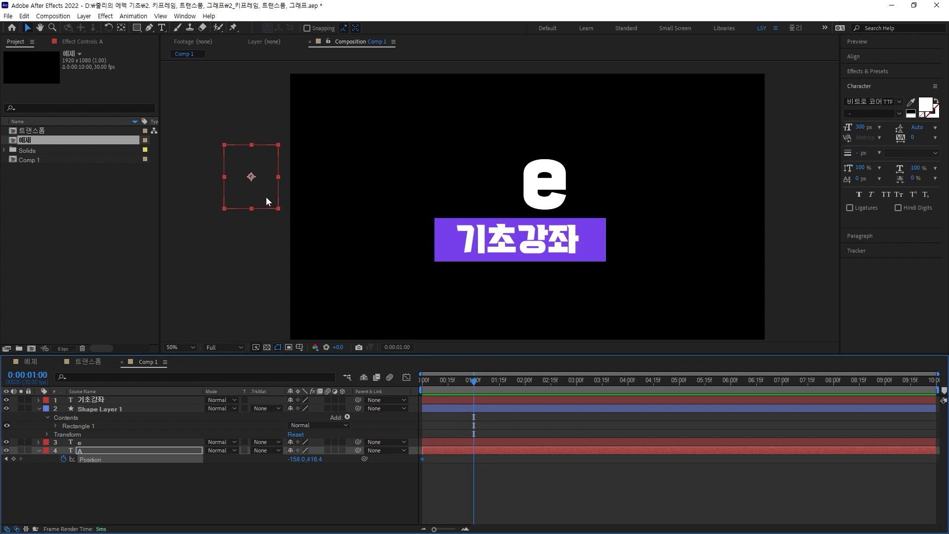
drag(267, 198, 506, 199)
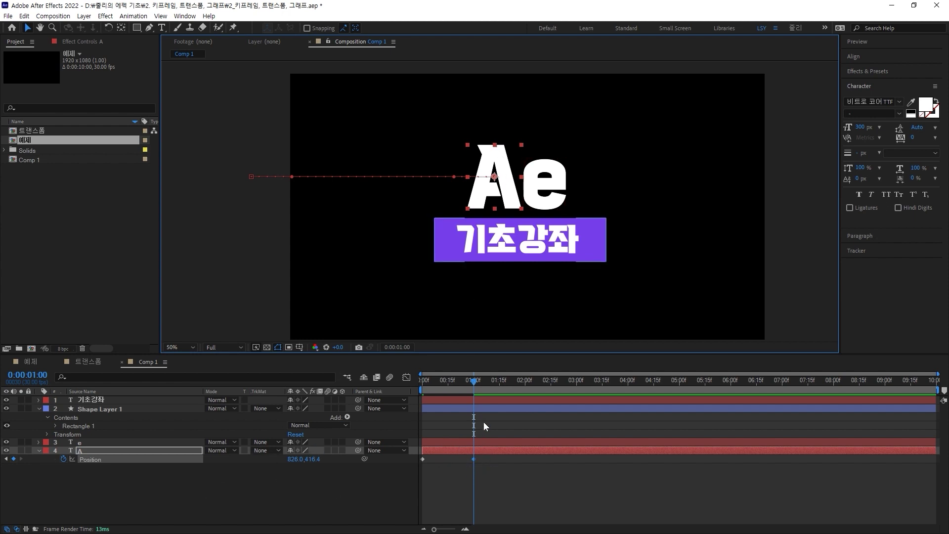
Scrub through the A layer's slide-in and play it back from the start of the composition
click(424, 378)
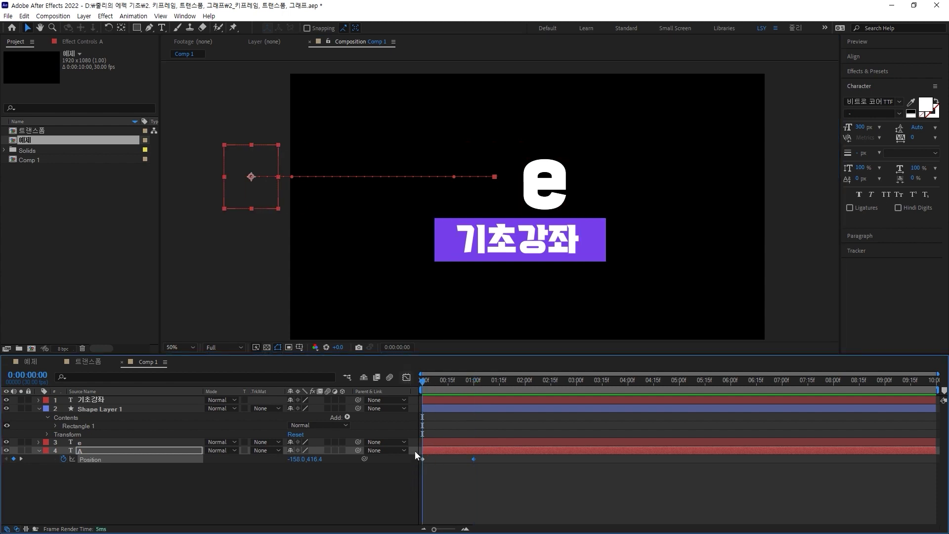
drag(437, 379, 468, 387)
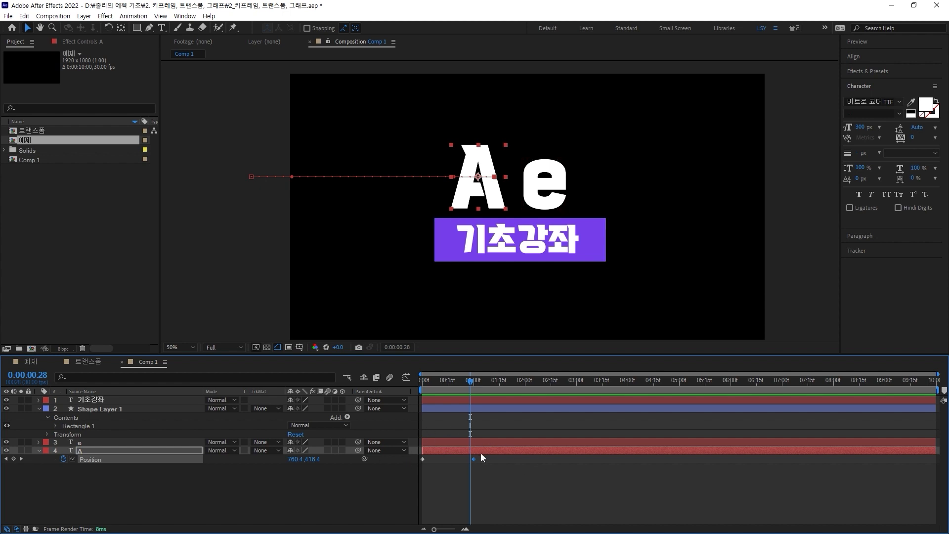
key(Home)
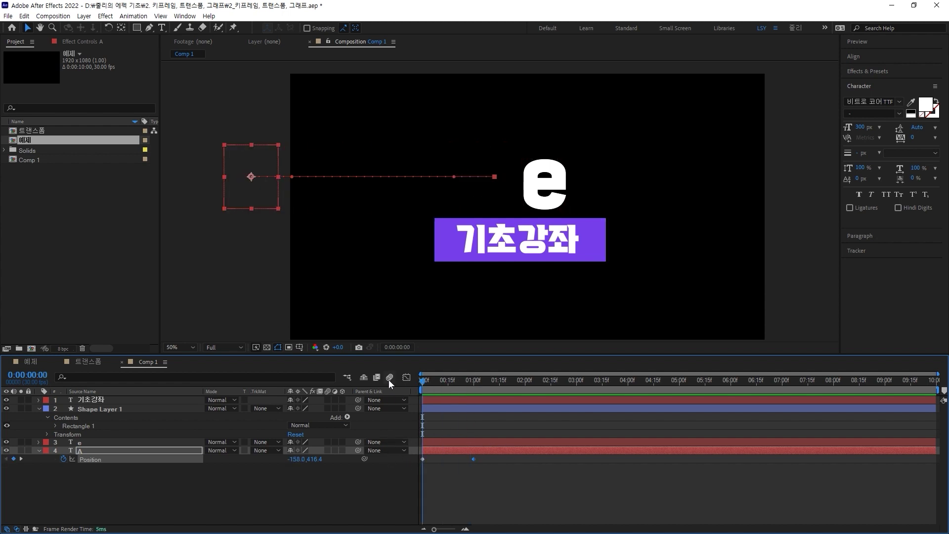
key(space)
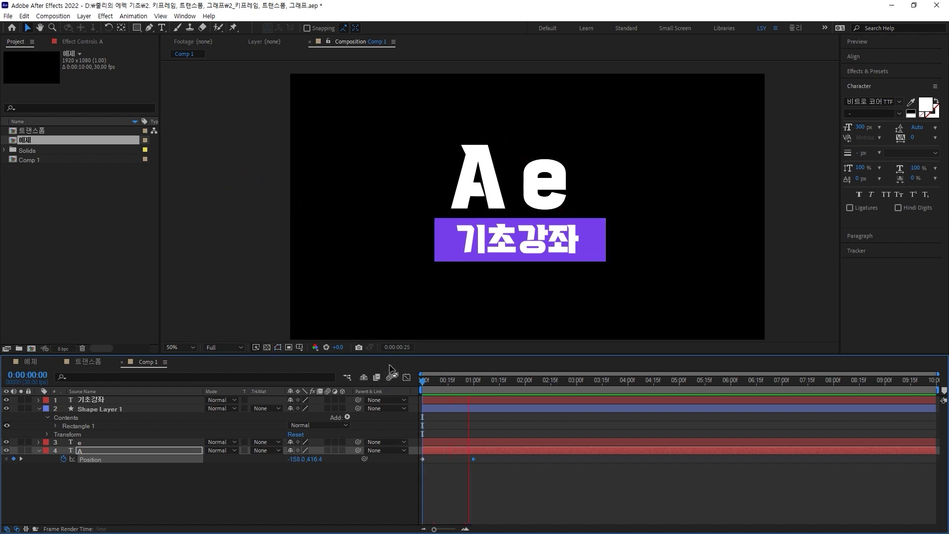
key(space)
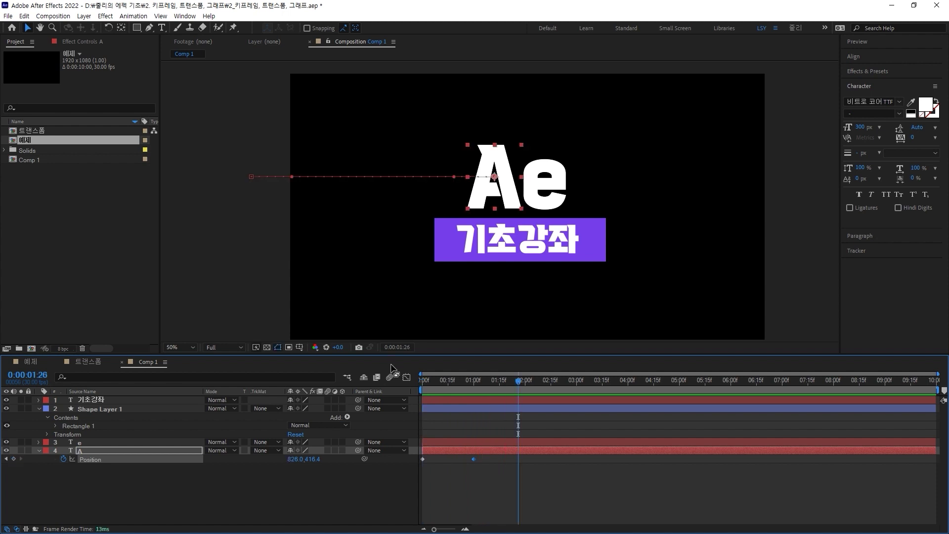
Deselect the A layer and scrub past its second Position keyframe to 0:00:01:21
click(536, 381)
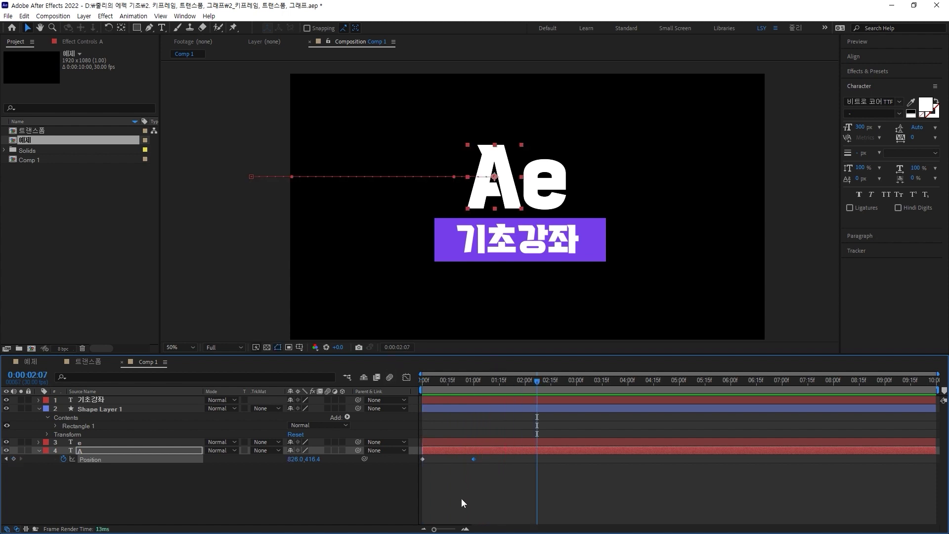
click(466, 489)
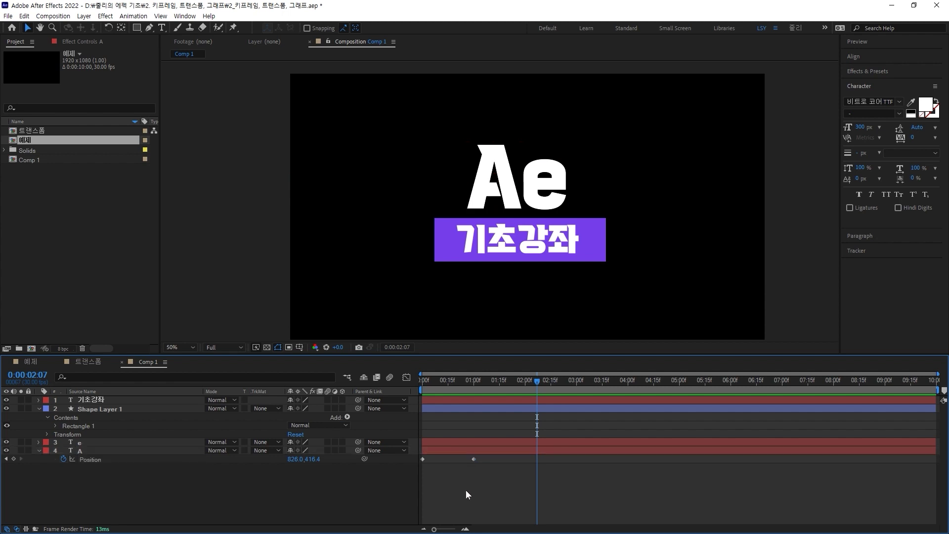
click(488, 381)
drag(491, 387, 510, 386)
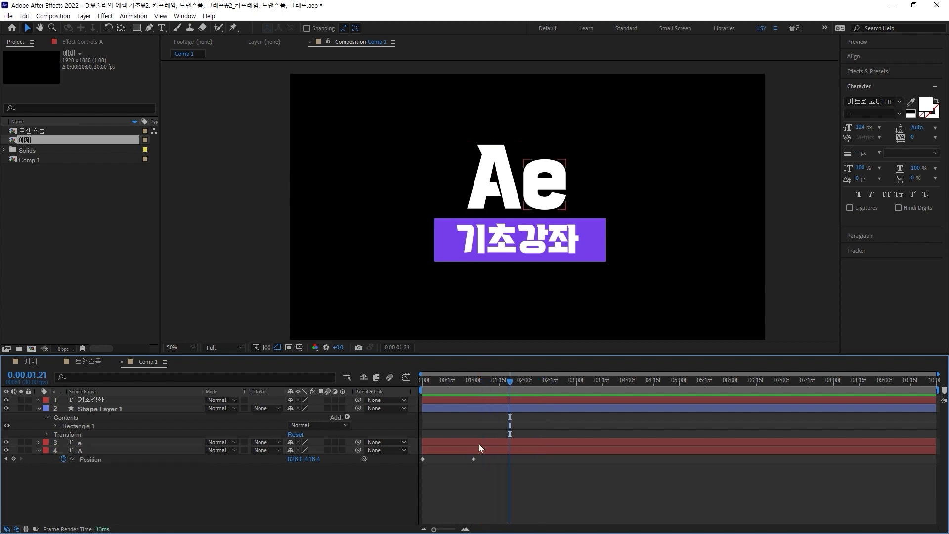
Try deleting the A layer's Position keyframe at 0:00:01:00 and undo the deletion
click(475, 458)
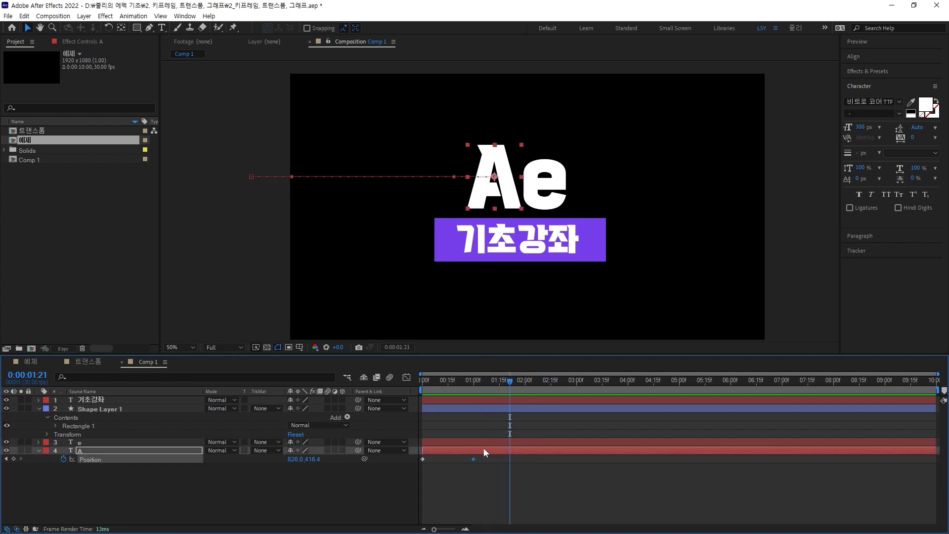
key(Delete)
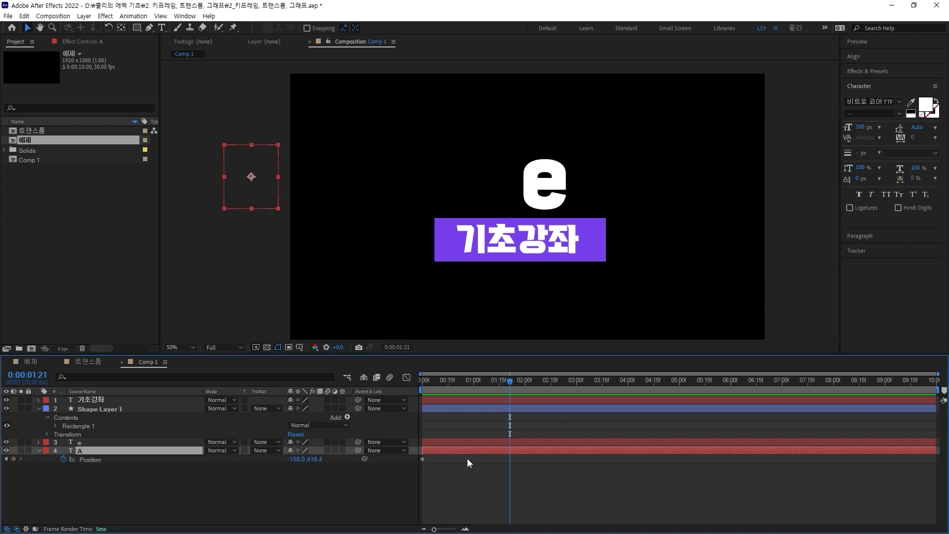
key(ctrl+z)
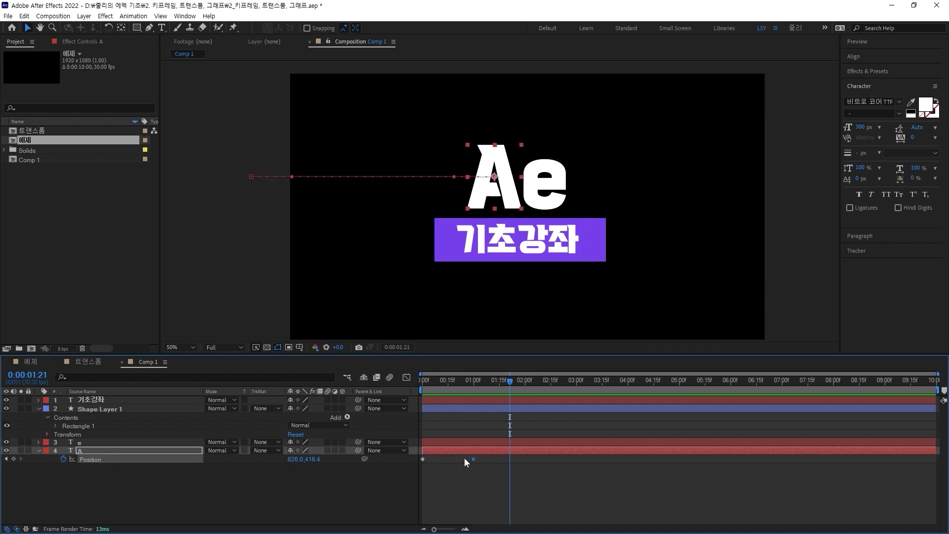
Clear the A layer's Position keyframes and set a new one at 0:00:00:00 with A outside the frame's left edge at -156.0, 416.4
click(63, 459)
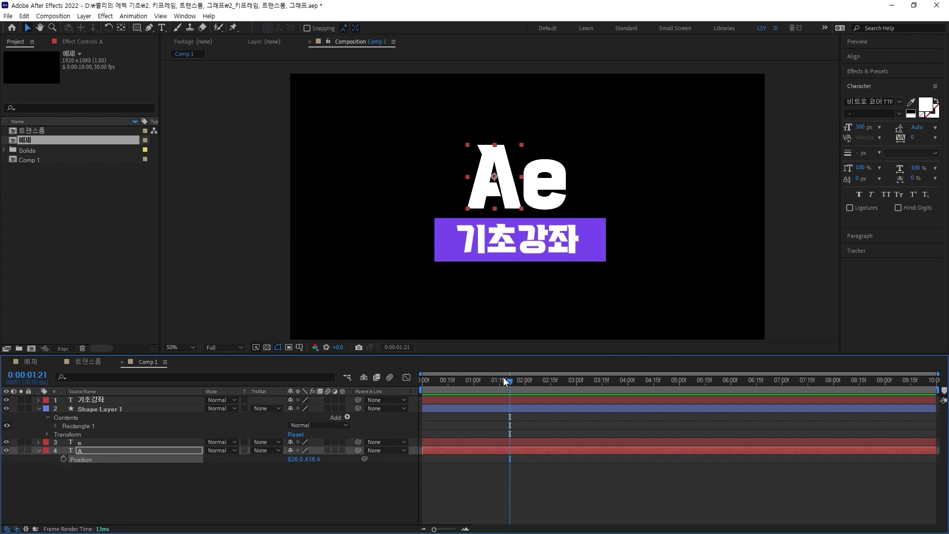
drag(505, 381, 415, 390)
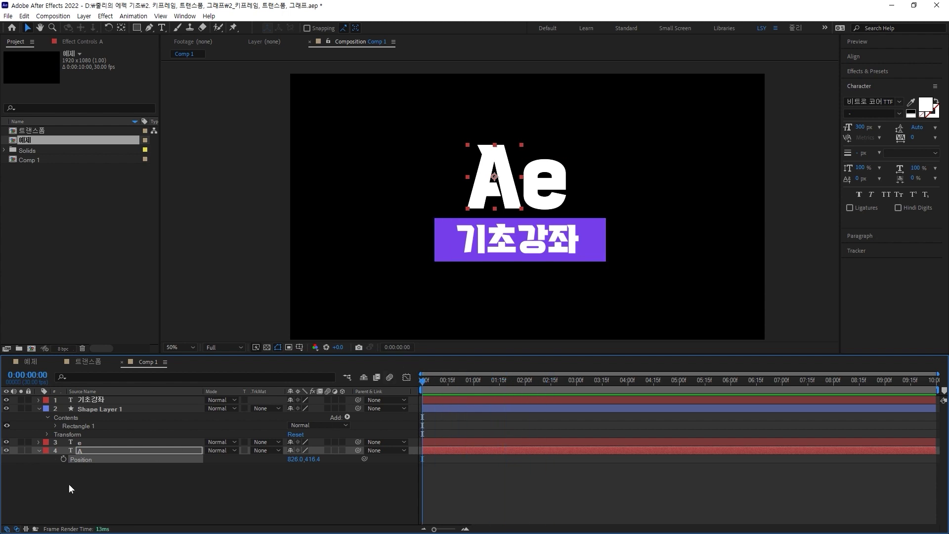
click(63, 459)
drag(492, 188, 244, 188)
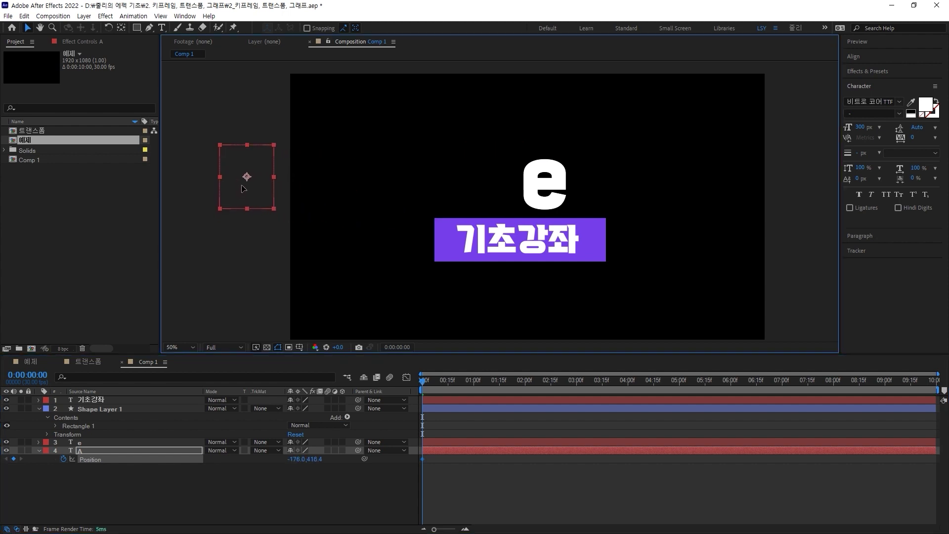
key(shift+Right)
key(shift+Right)
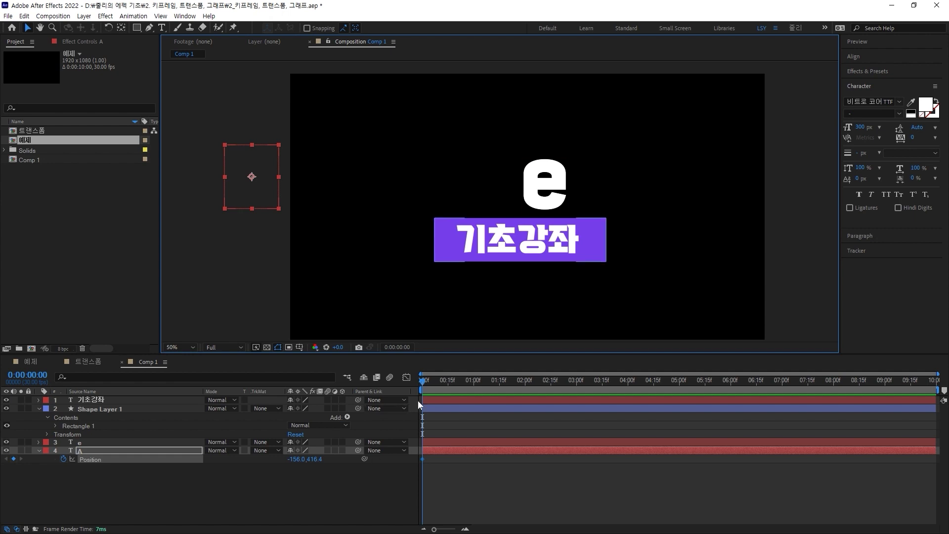
Add a Position keyframe at 0:00:01:00 with the A layer beside the e at 820.0, 416.4, and play the slide-in from the start
drag(435, 379, 473, 386)
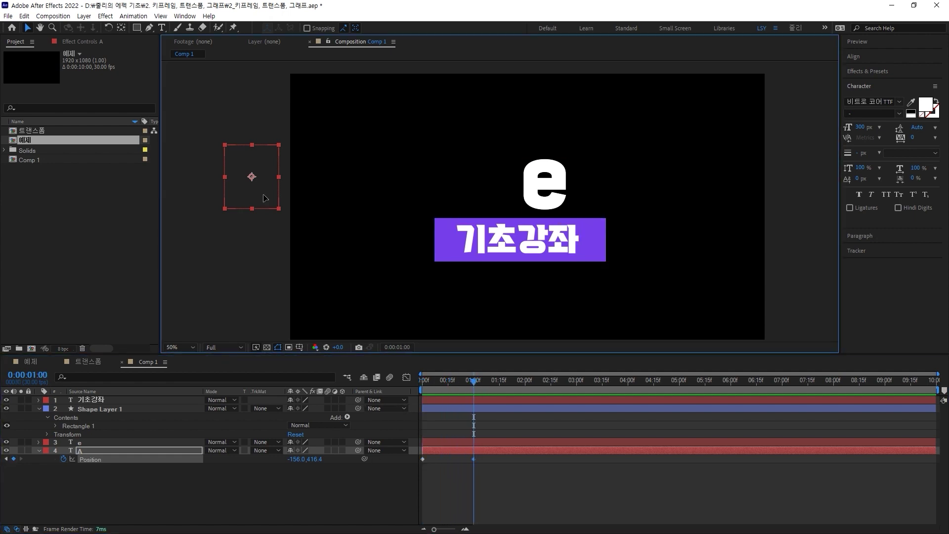
drag(263, 200, 508, 209)
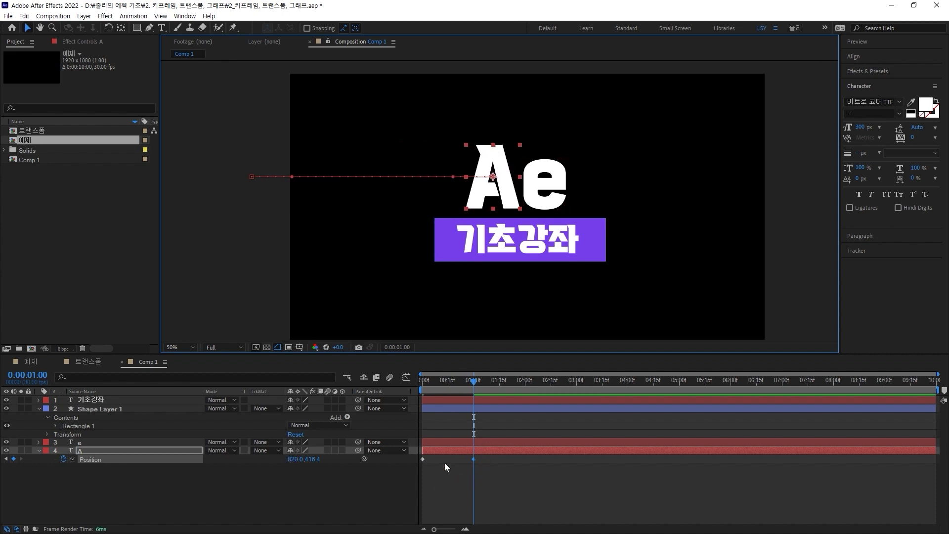
key(Home)
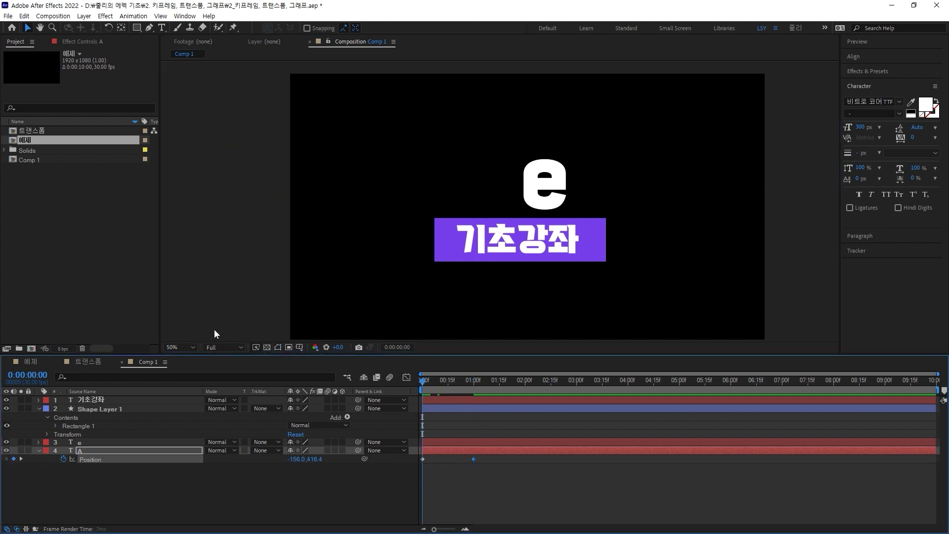
key(space)
Reveal the e layer's Position and set a keyframe for its current place at 0:00:01:00
click(546, 192)
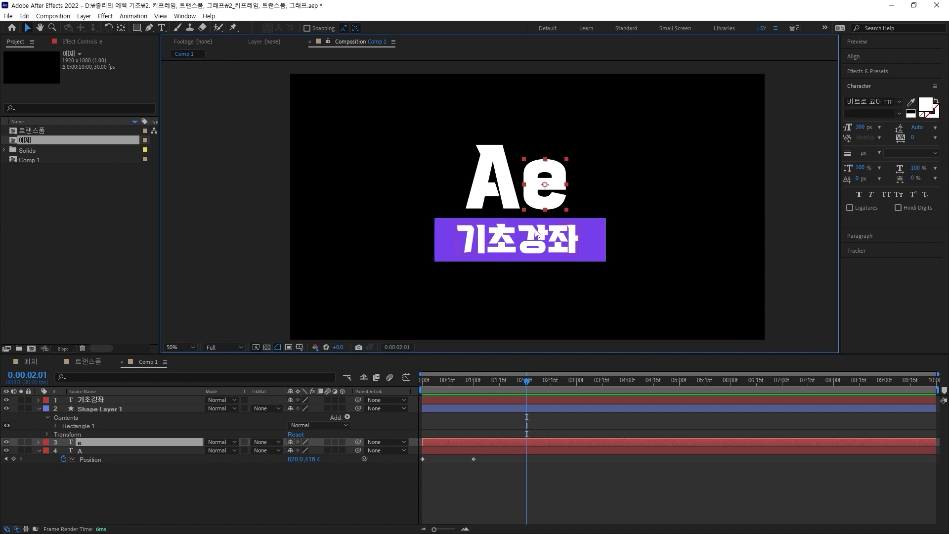
key(p)
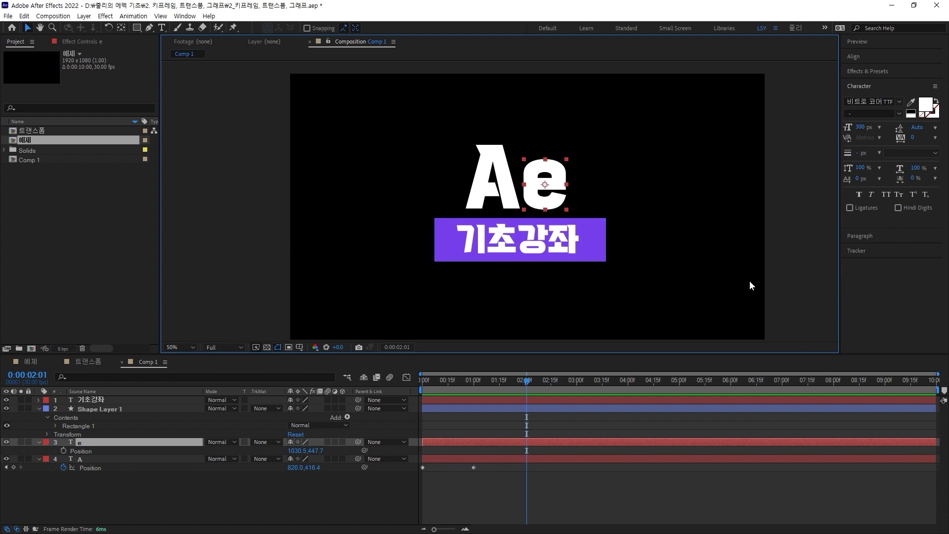
key(Home)
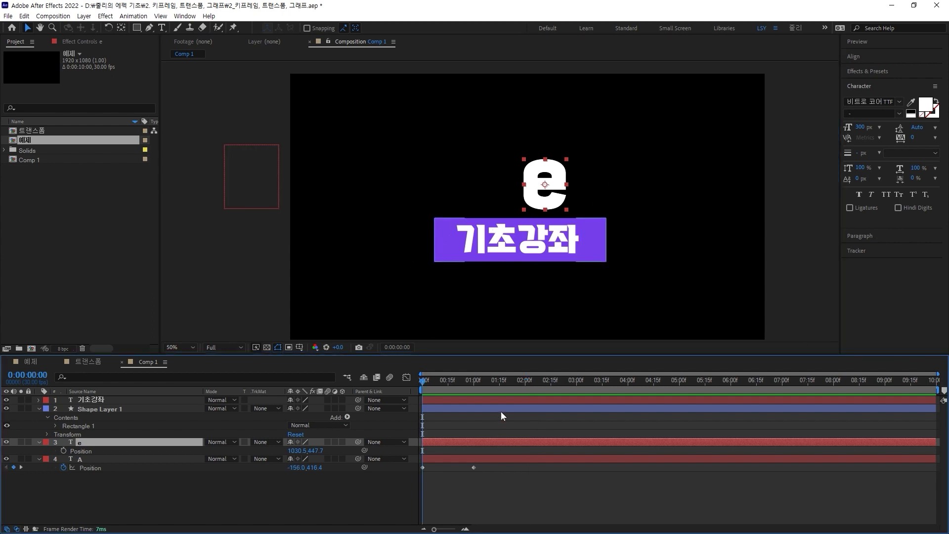
drag(423, 389, 474, 390)
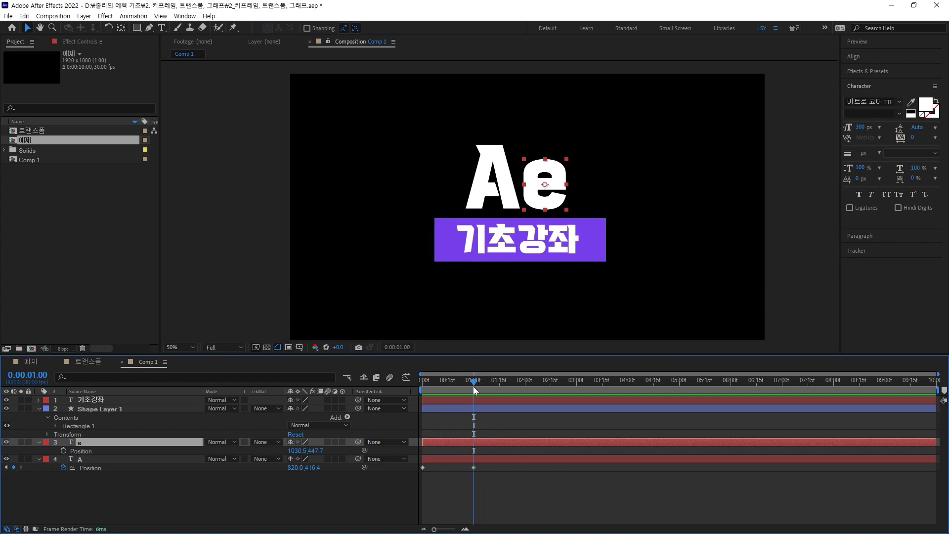
click(63, 450)
Add a Position keyframe at 0:00:00:00 with the e beyond the frame's right edge at 2044.5, 447.7, and play back both letters' slide-in
drag(473, 381, 422, 367)
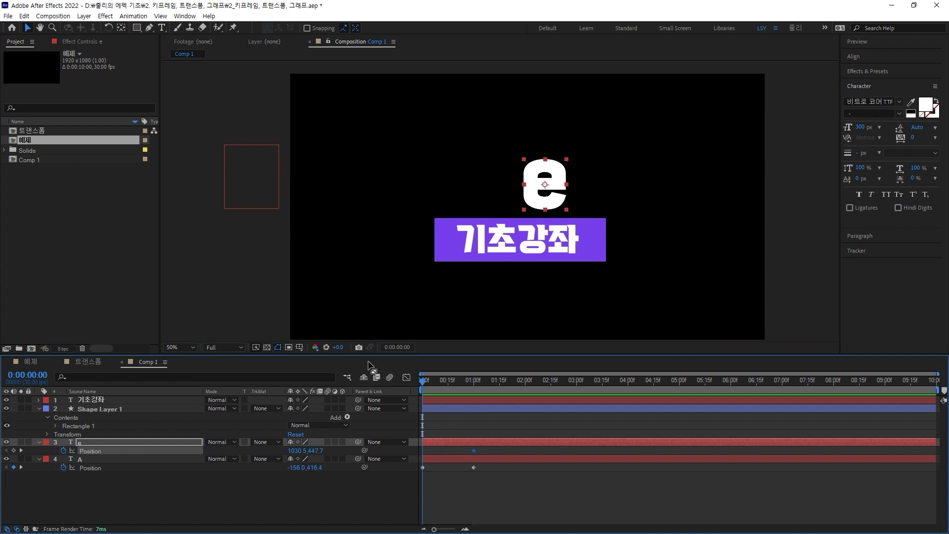
click(553, 187)
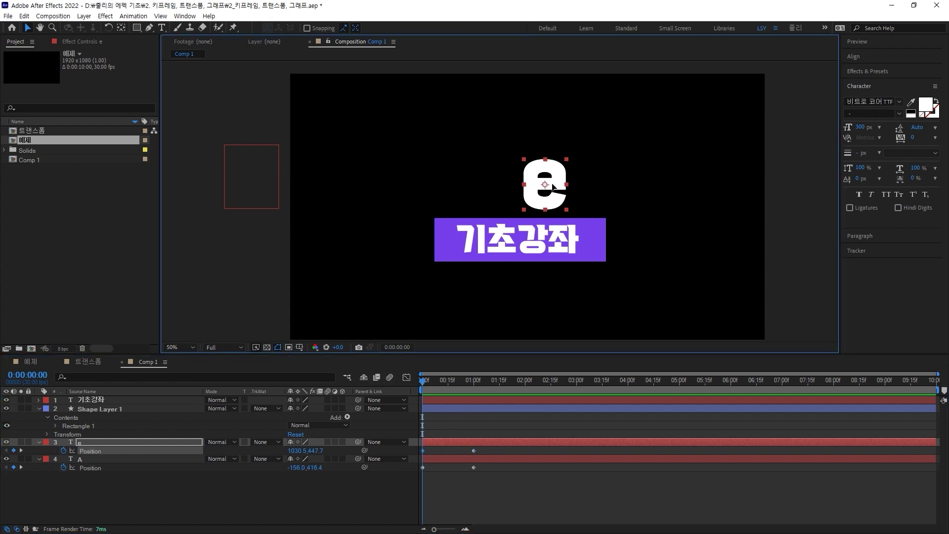
drag(553, 186, 804, 187)
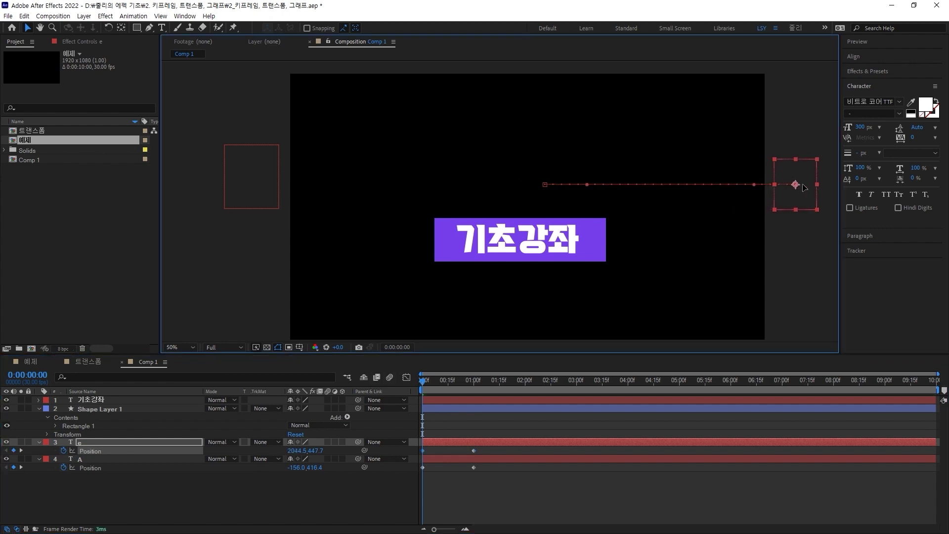
key(space)
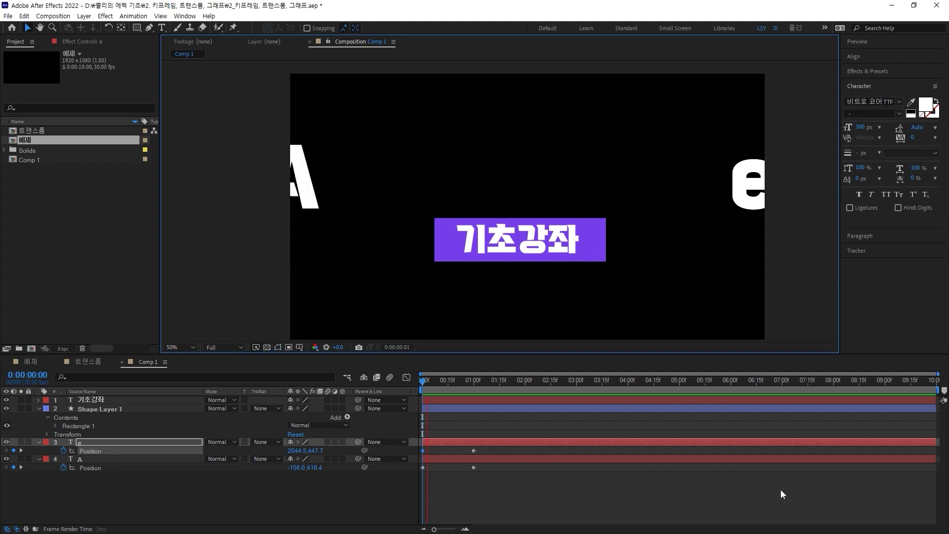
key(space)
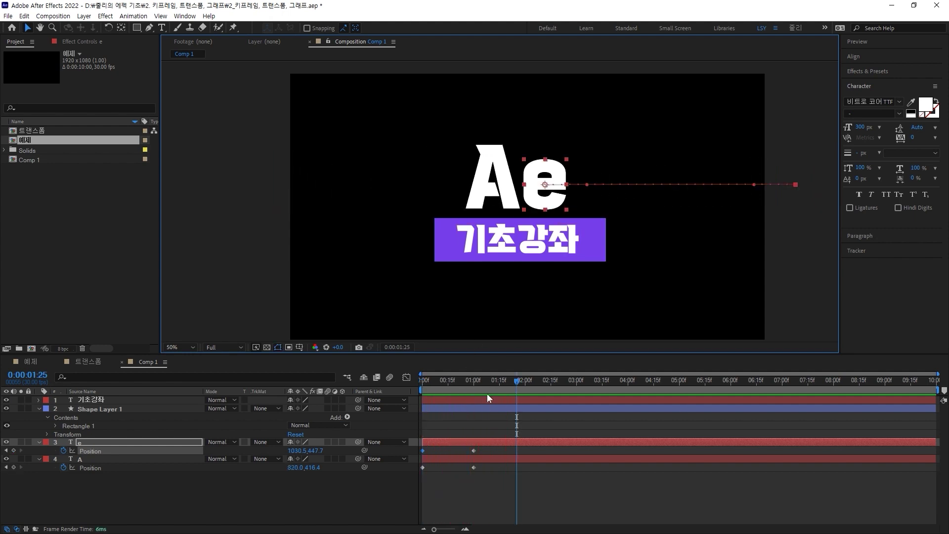
click(533, 381)
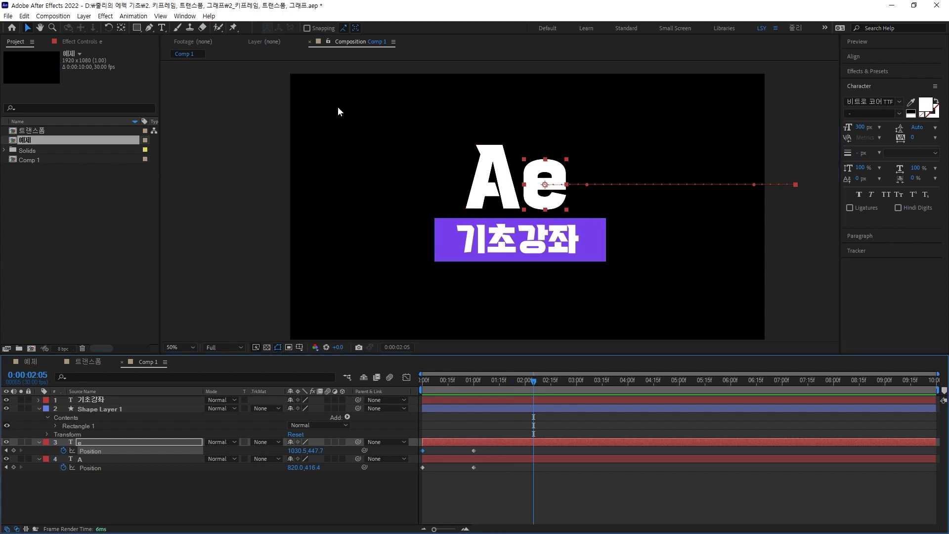
Examine how the letters rotate in the 예제 composition and return to Comp 1
double_click(64, 140)
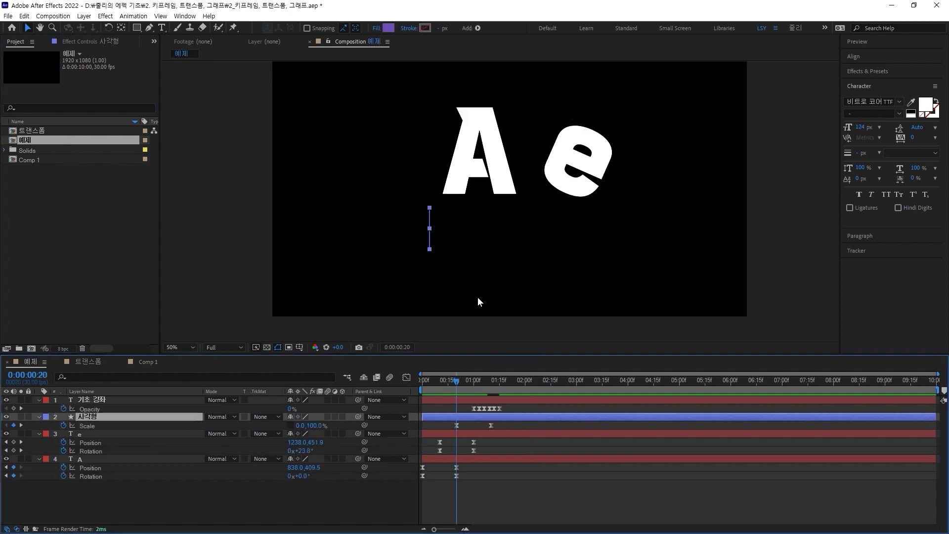
mouse_move(456, 381)
mouse_down()
mouse_move(428, 375)
mouse_move(464, 381)
mouse_move(430, 367)
mouse_move(456, 377)
mouse_up()
click(95, 360)
click(148, 361)
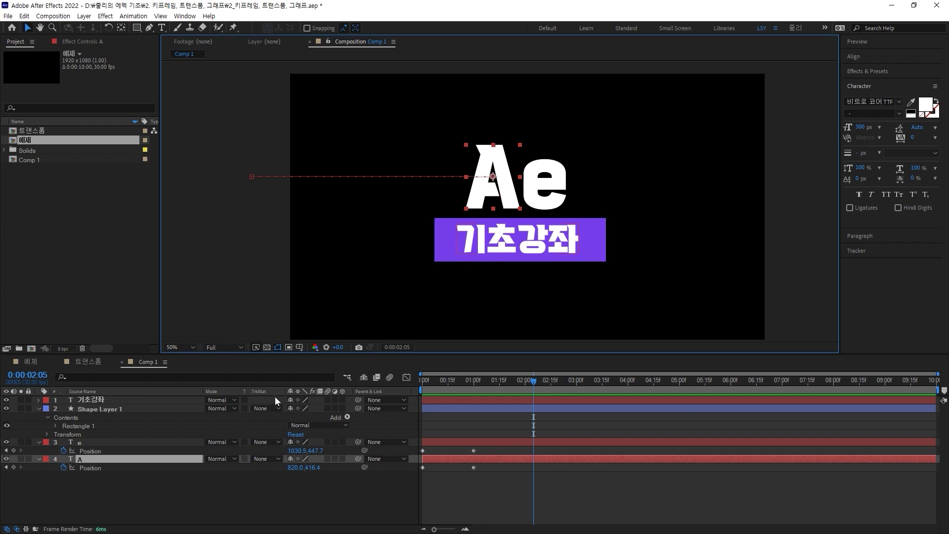
Show the A layer's Position and Rotation properties together in the timeline
key(r)
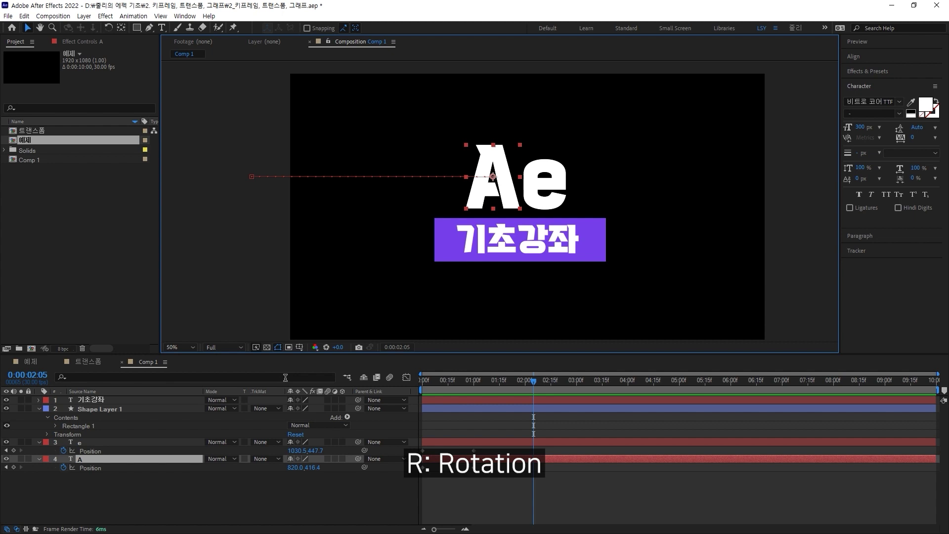
key(r)
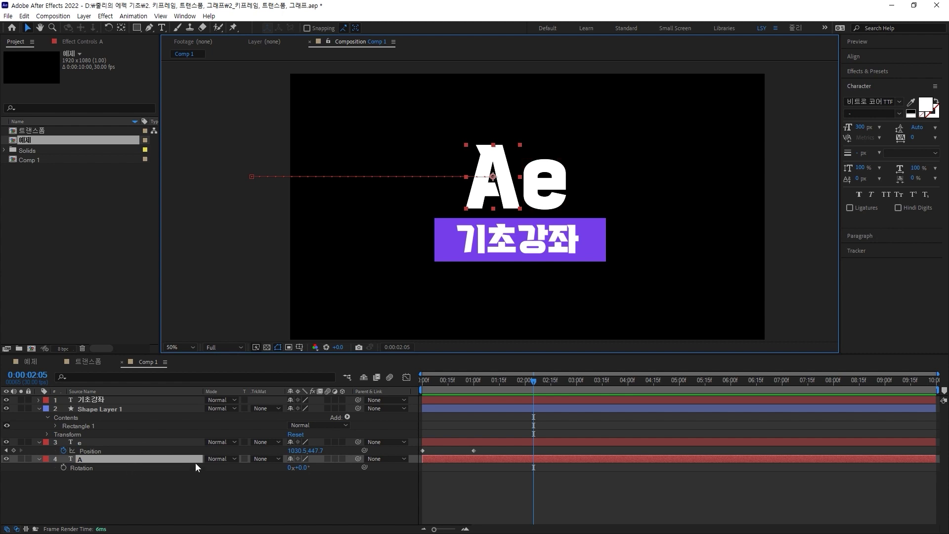
key(p)
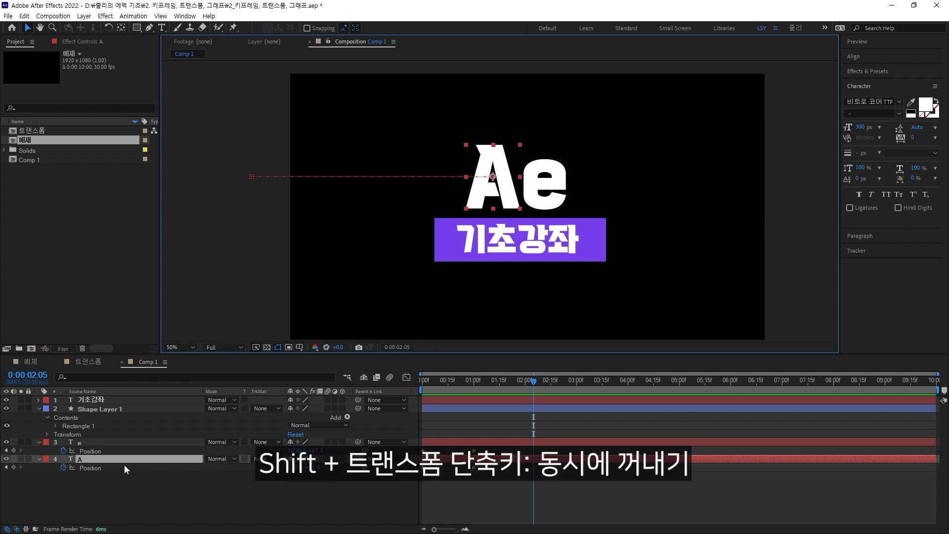
key(shift+r)
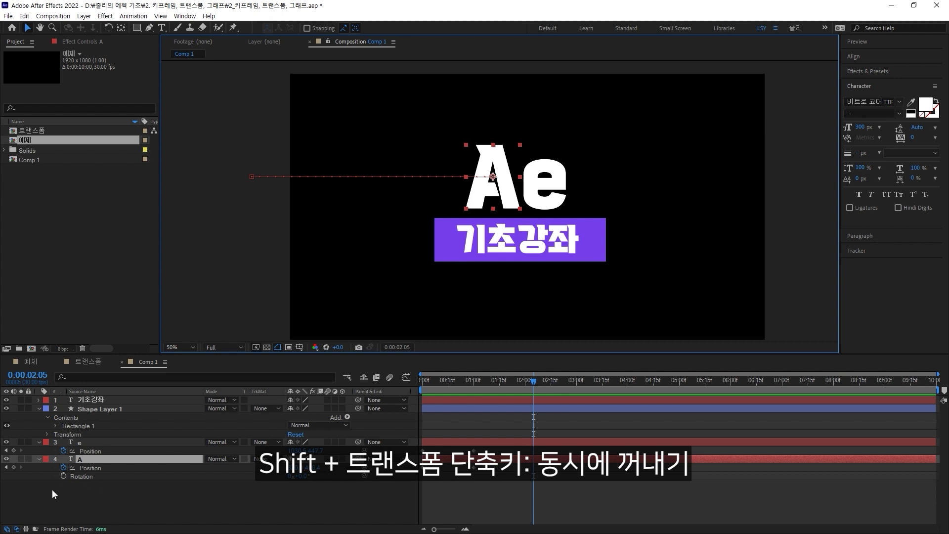
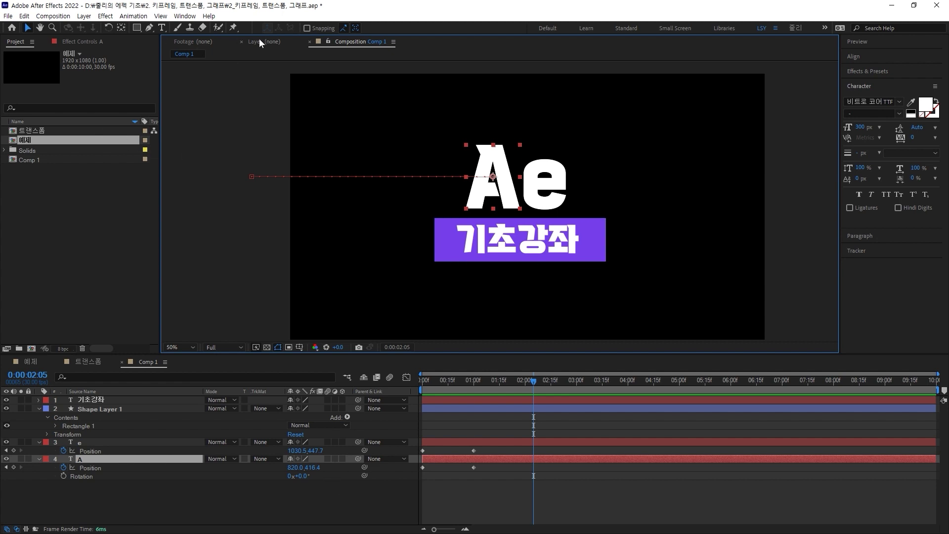
Set a Rotation keyframe of 180° on the A layer at 0:00:00:00
drag(429, 378, 415, 392)
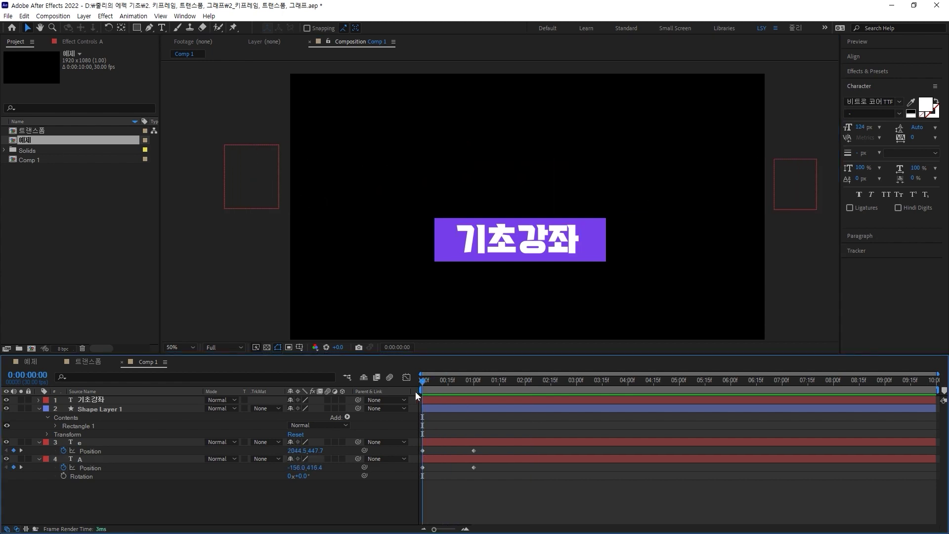
click(62, 476)
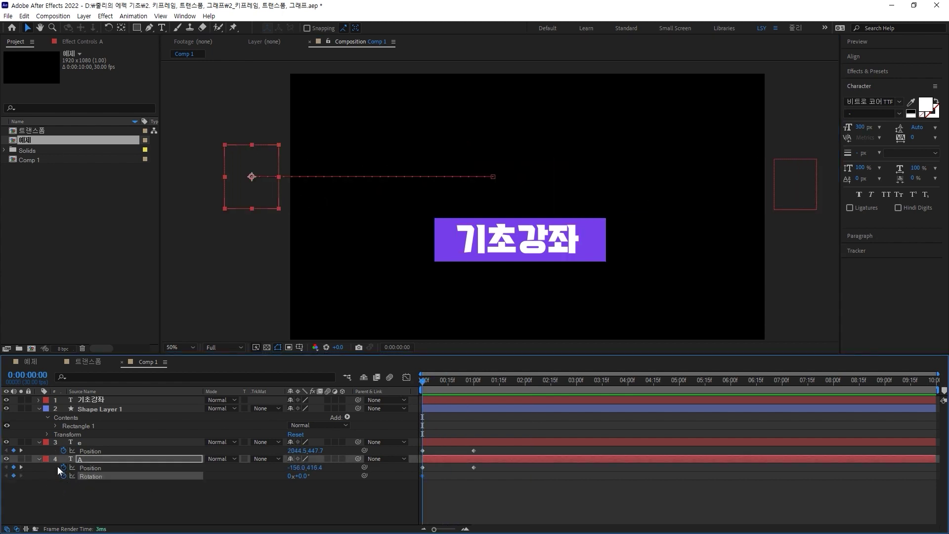
click(306, 475)
text(180)
key(Return)
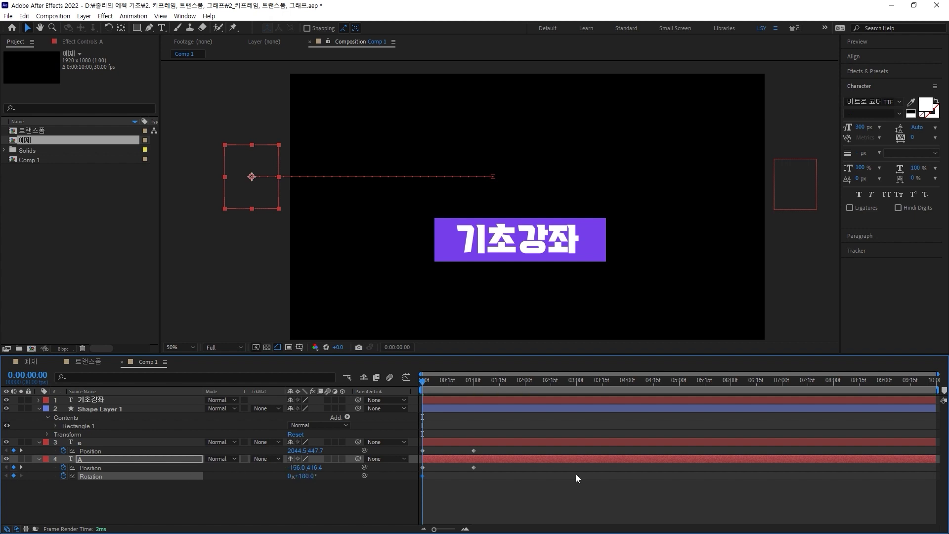
Add a Rotation keyframe of 0° on the A layer at 0:00:01:00 and scrub through the spin
drag(423, 383, 473, 390)
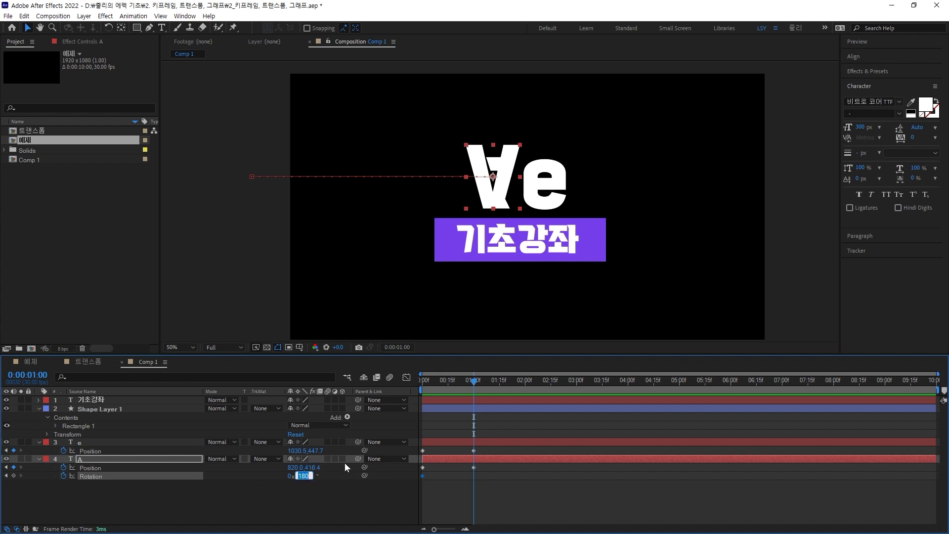
text(0x+108.0°)
key(Return)
drag(435, 383, 443, 356)
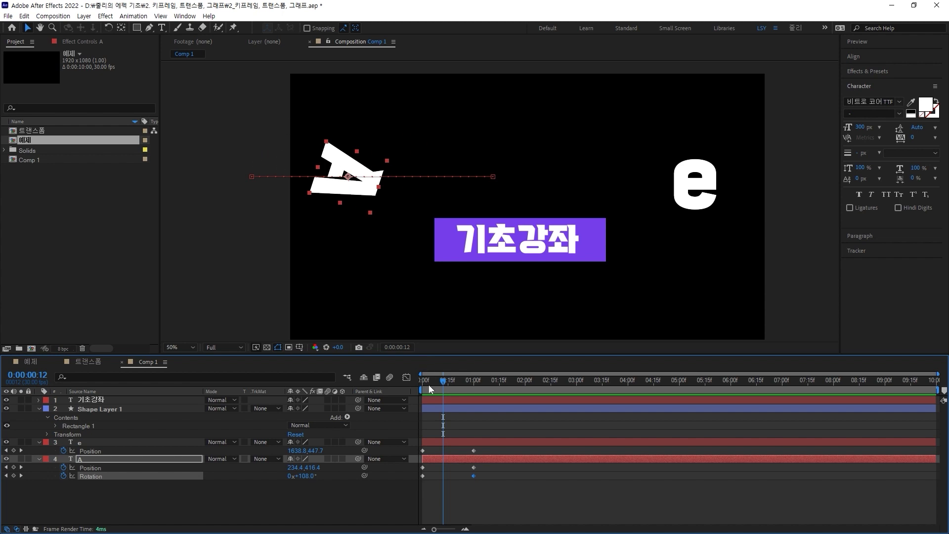
drag(429, 388, 472, 378)
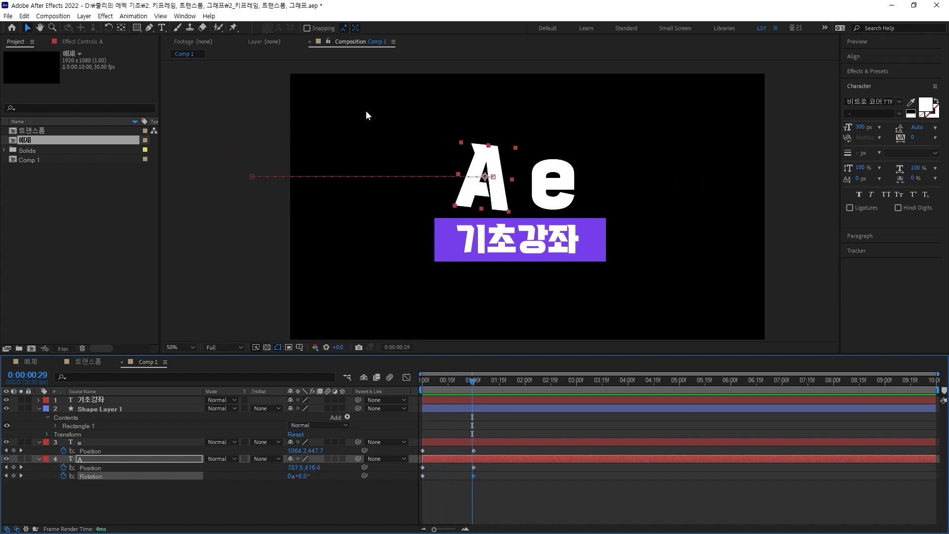
Set the A layer's Rotation keyframe at 0:00:00:00 to -180°
drag(469, 385, 411, 378)
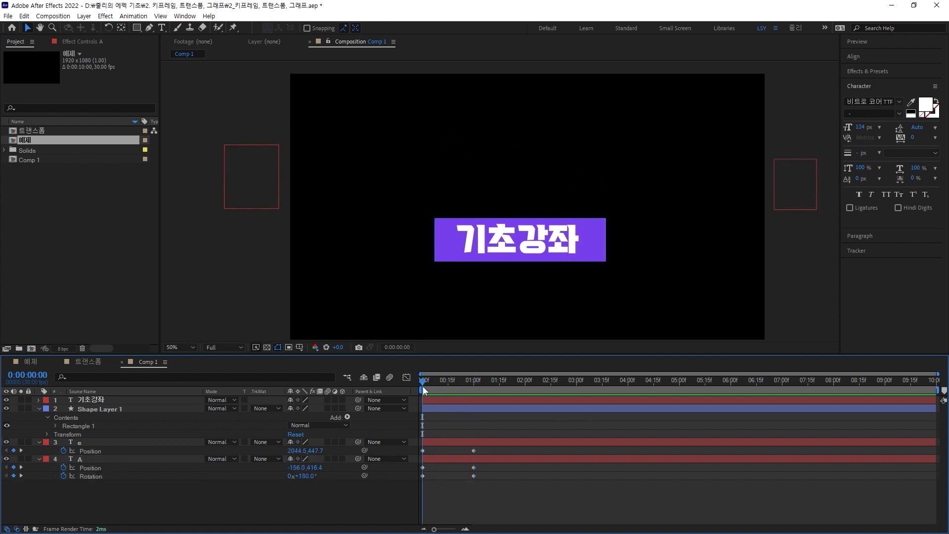
mouse_move(429, 377)
mouse_down()
mouse_move(446, 378)
mouse_move(416, 375)
mouse_up()
click(305, 476)
text(-180)
key(Return)
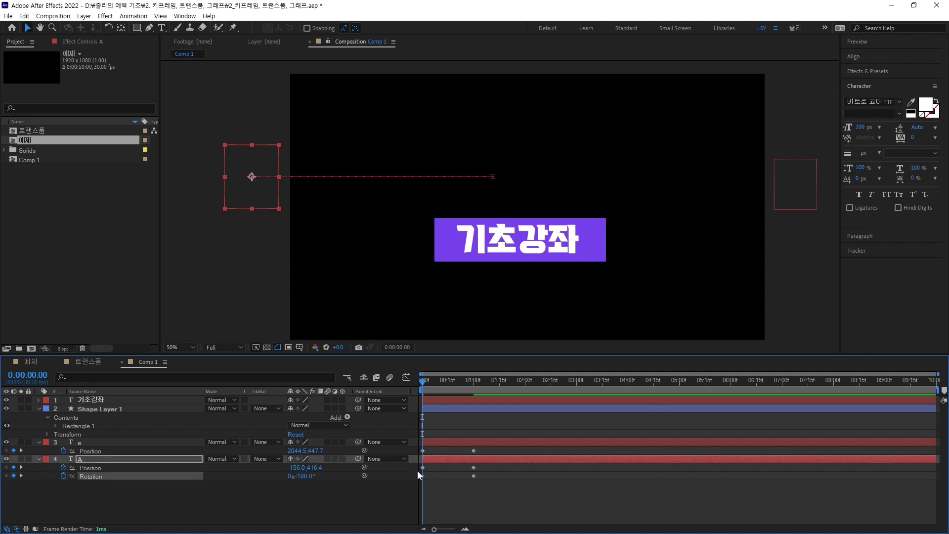
mouse_move(422, 381)
mouse_down()
mouse_move(456, 380)
mouse_move(412, 381)
mouse_move(427, 381)
mouse_up()
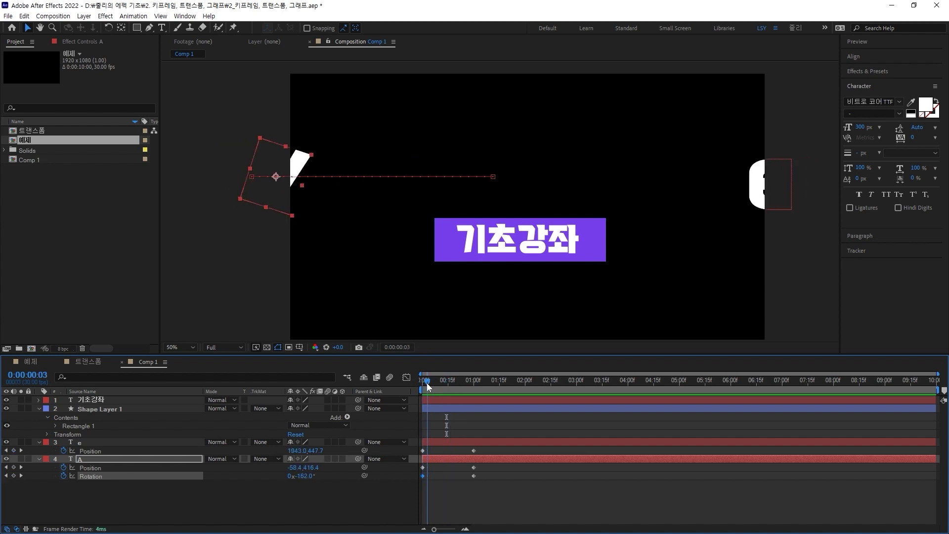
click(303, 475)
text(-210)
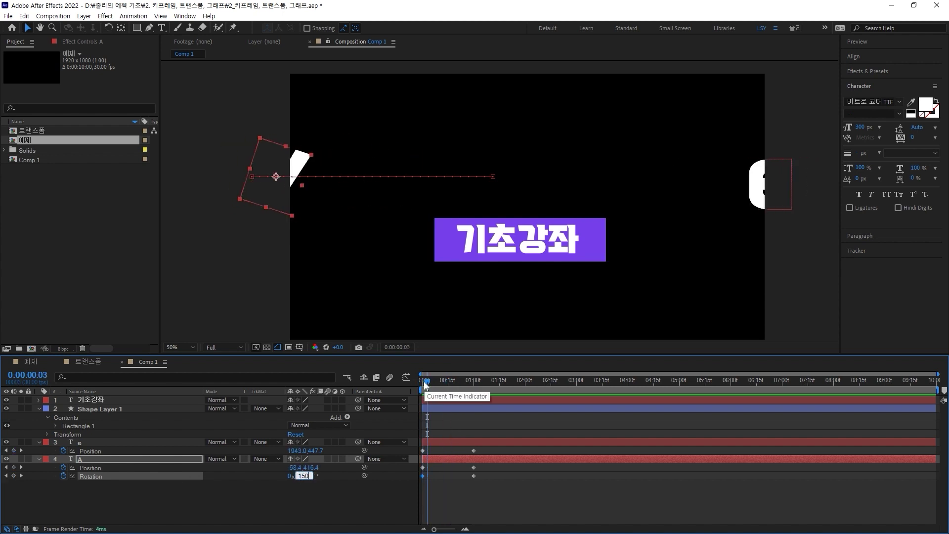
key(Return)
key(ctrl+z)
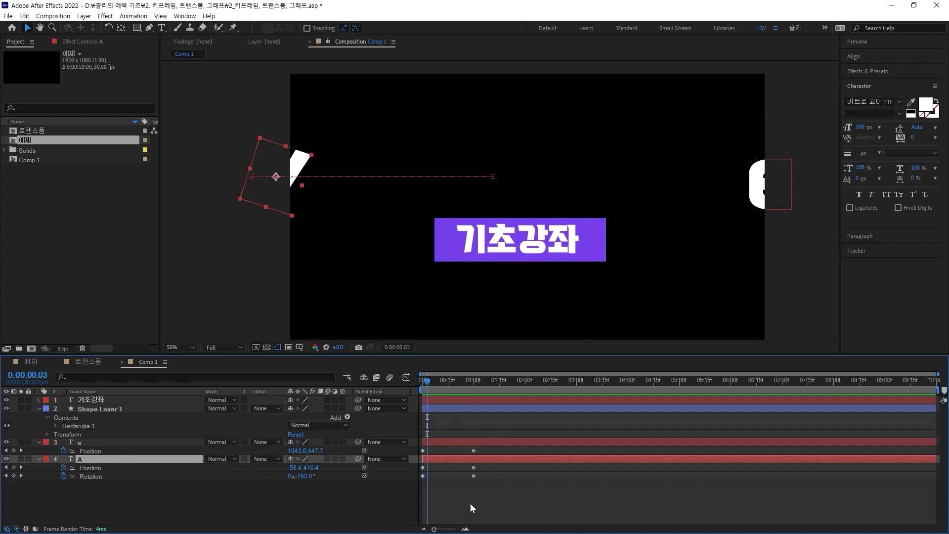
Re-enter -180° for the A layer's Rotation keyframe at 0:00:00:00 and preview the animation from the start
click(422, 476)
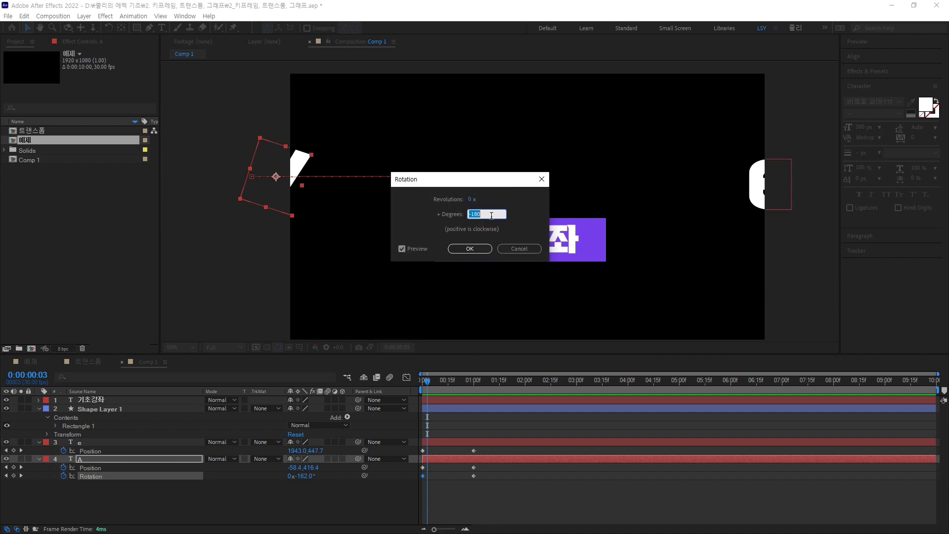
text(180)
key(ctrl+a)
text(-180)
click(475, 248)
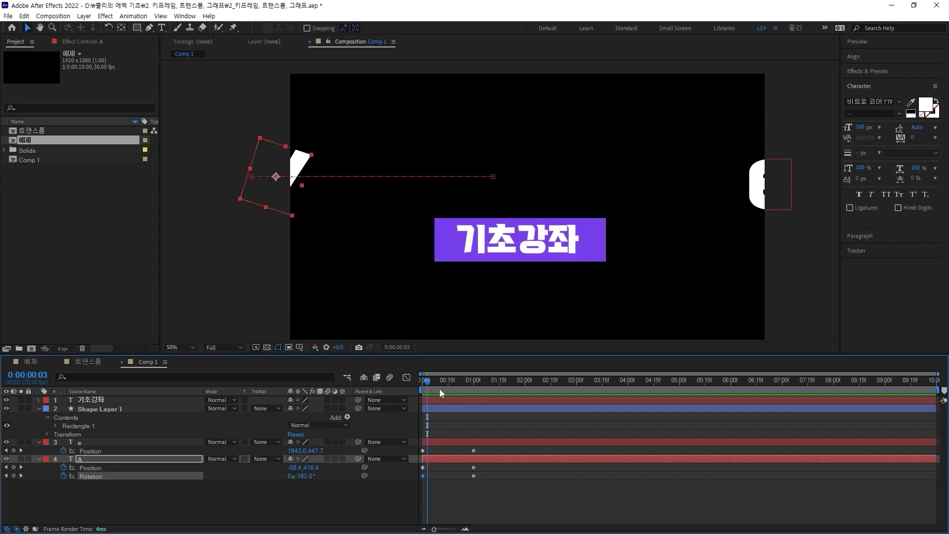
key(Home)
key(space)
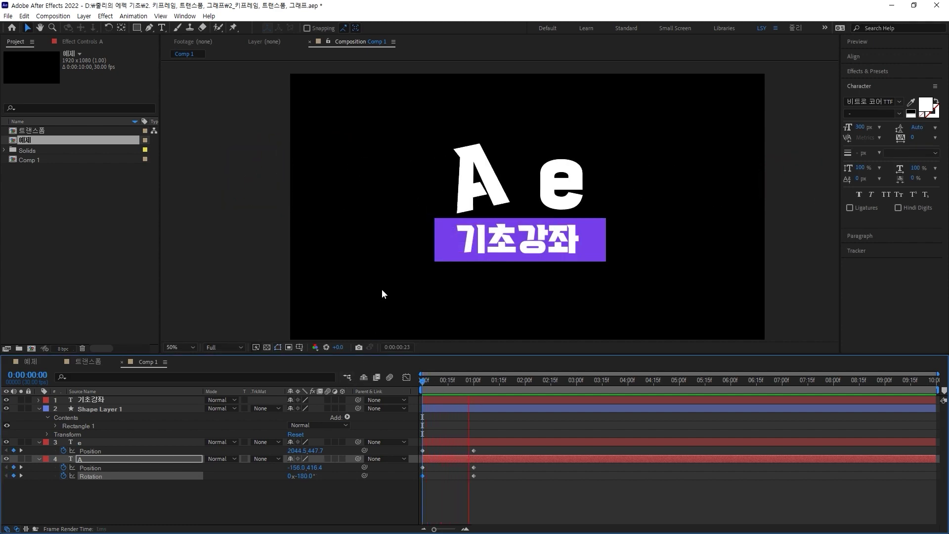
key(space)
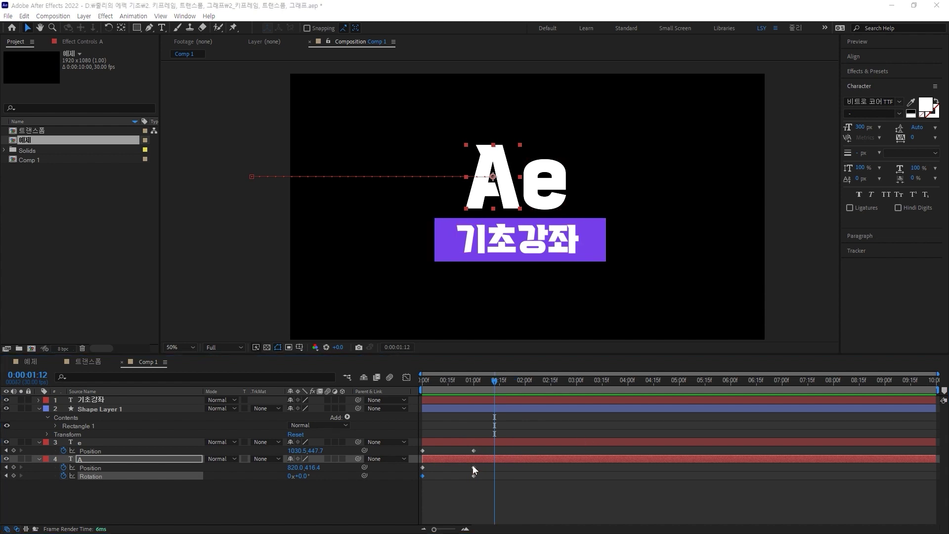
Show Rotation alongside Position on the e layer and set a Rotation keyframe of 180° at 0:00:00:00
click(159, 443)
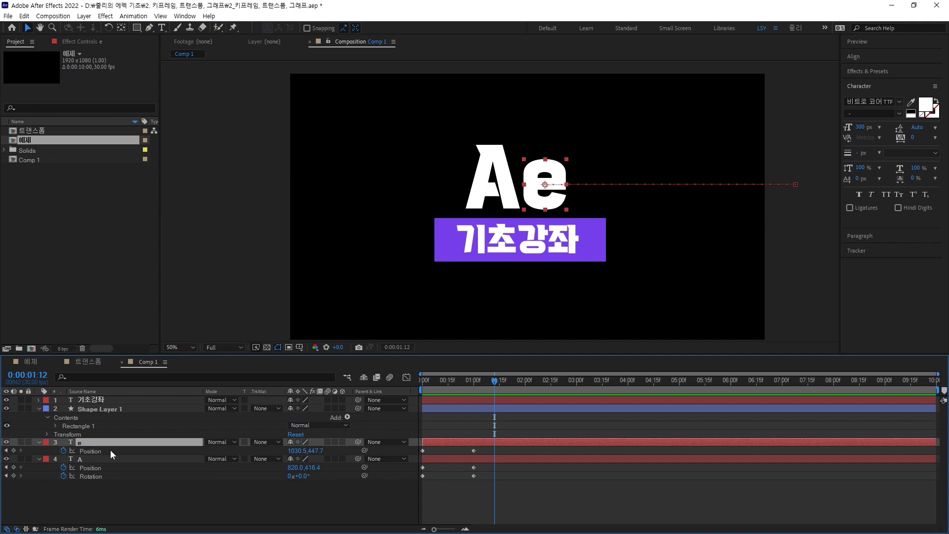
key(shift+r)
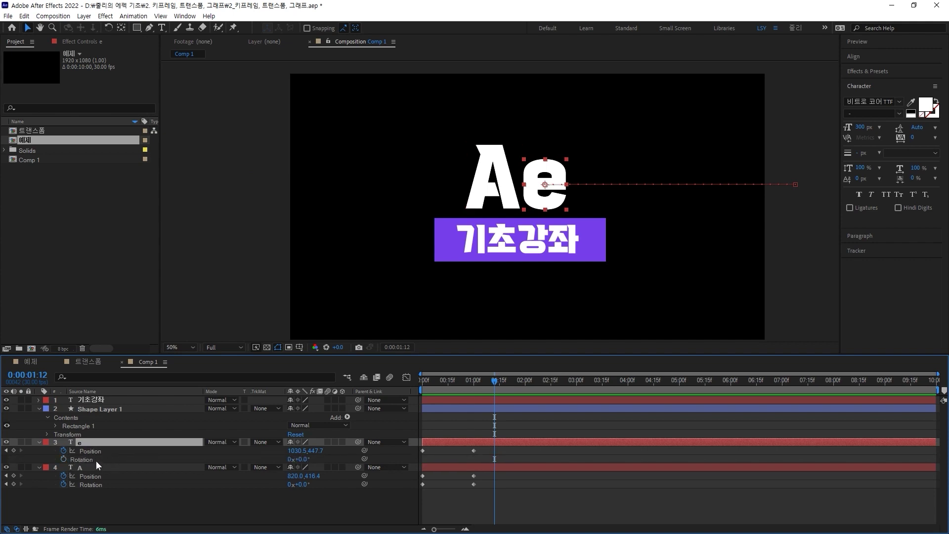
click(451, 381)
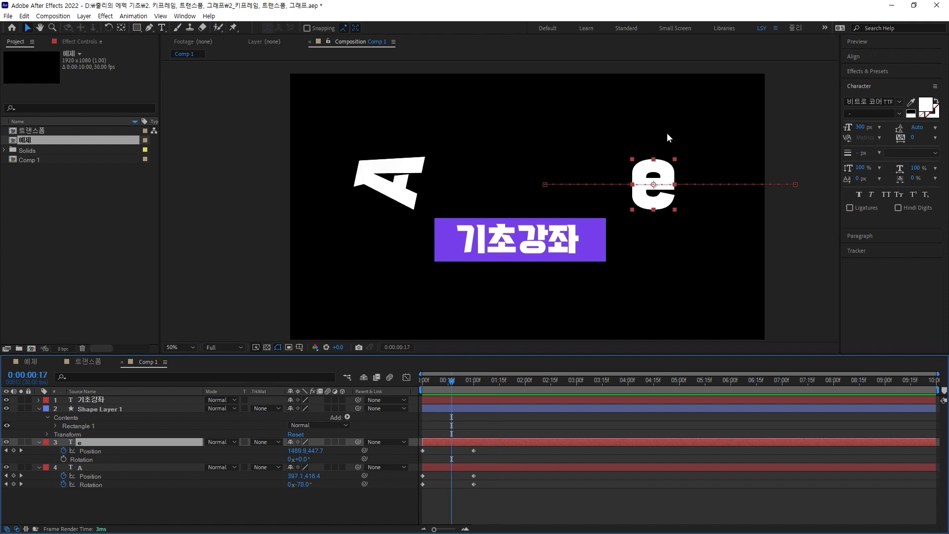
key(Home)
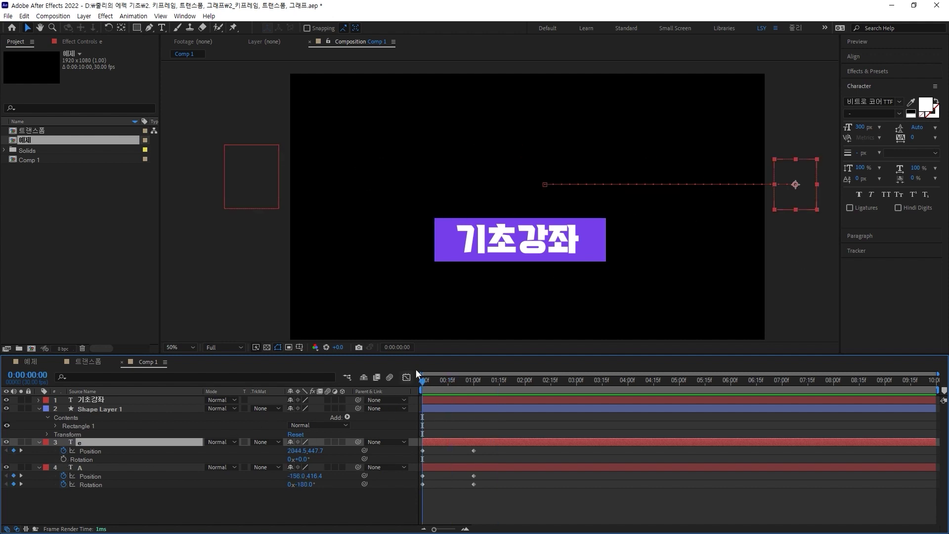
drag(428, 384, 414, 383)
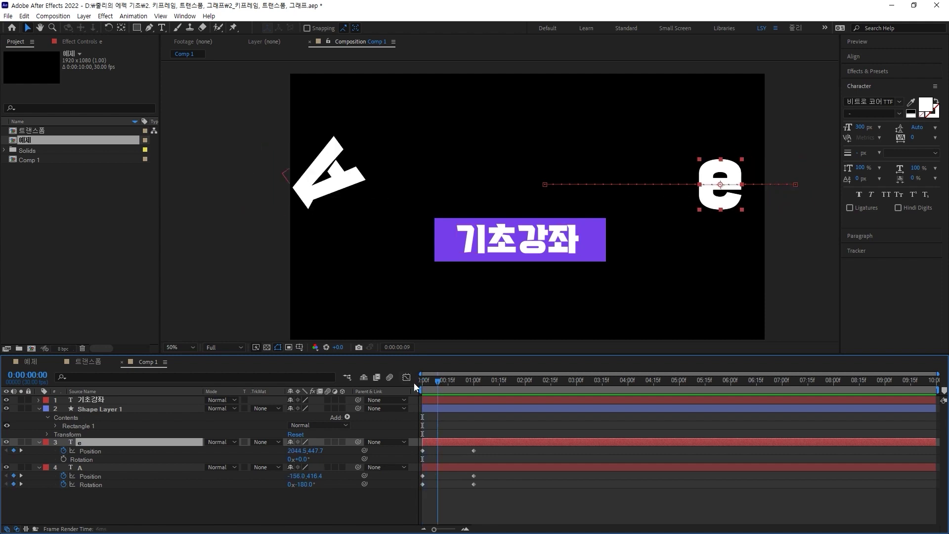
click(63, 457)
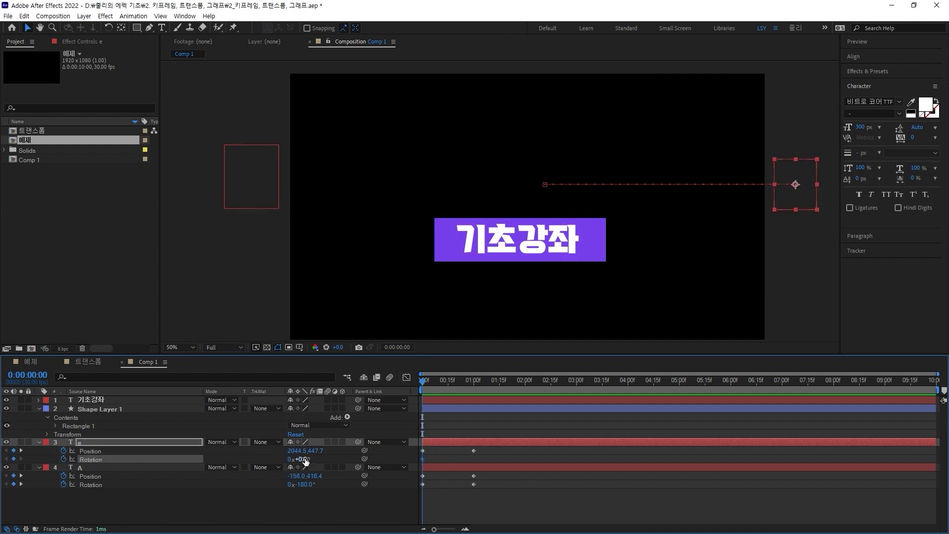
click(303, 459)
text(180)
key(Return)
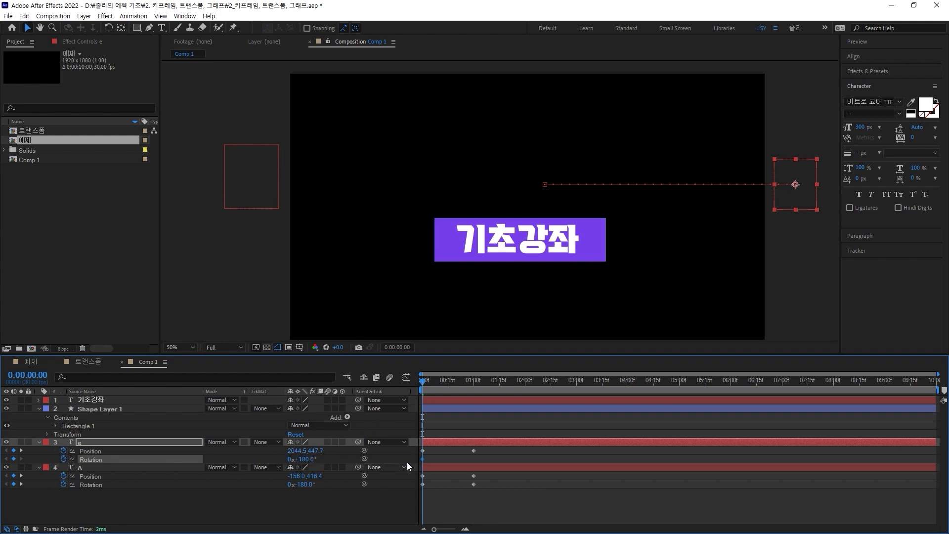
Add a Rotation keyframe of 0° on the e layer at 0:00:01:00 and preview both letters' animation
drag(423, 382, 472, 389)
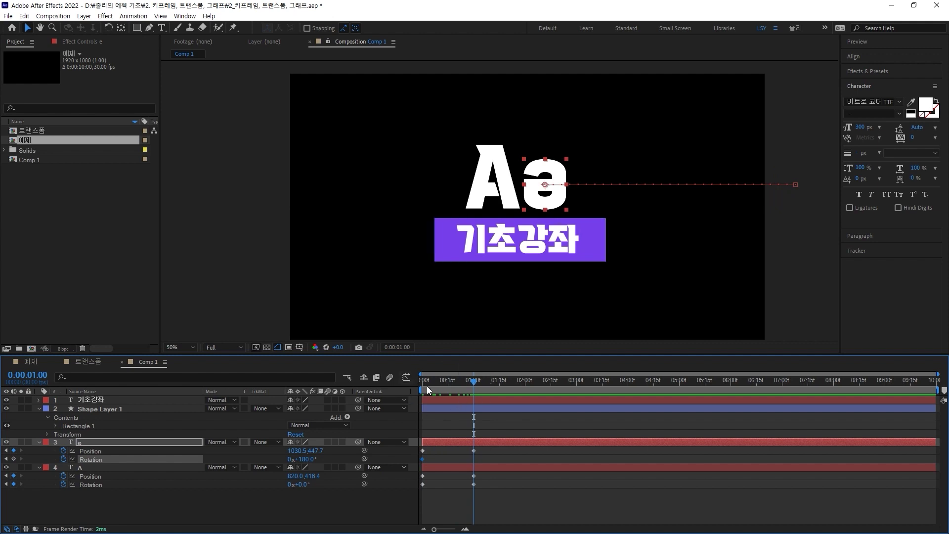
click(311, 461)
key(Return)
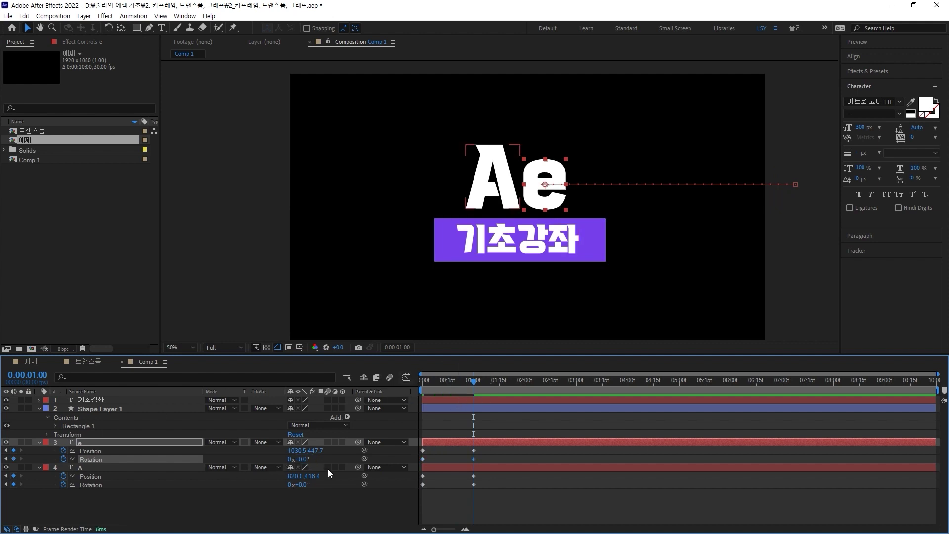
drag(428, 381, 478, 380)
key(space)
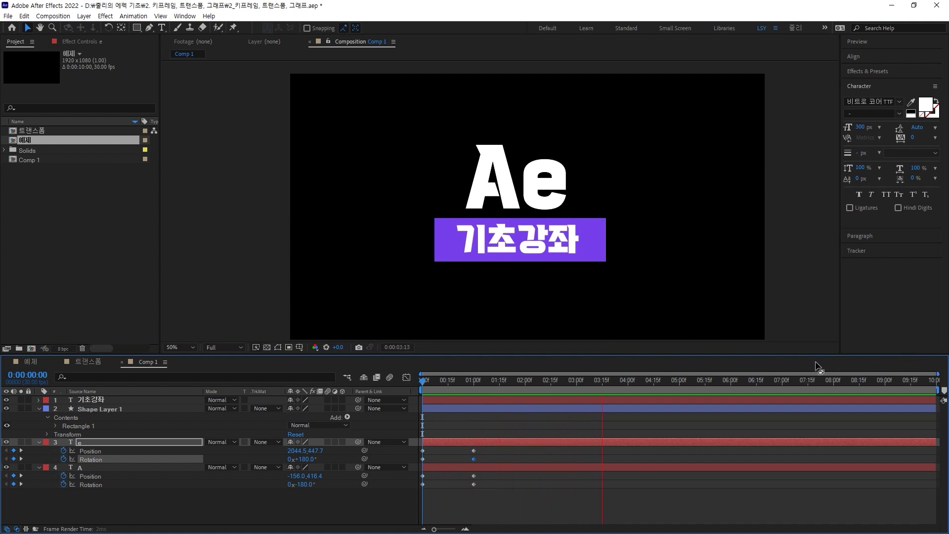
click(492, 381)
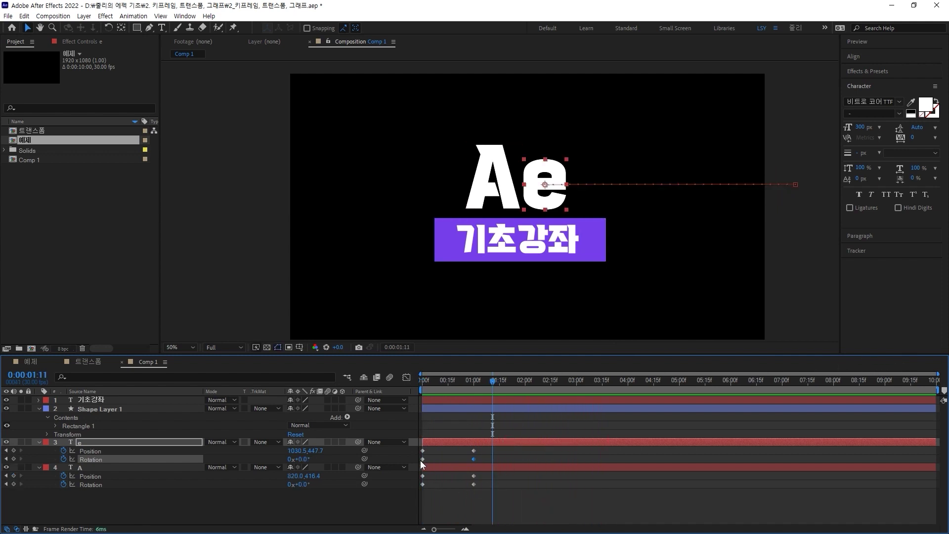
Deselect all layers and play Comp 1 from the start to examine the letters' linear motion
click(484, 453)
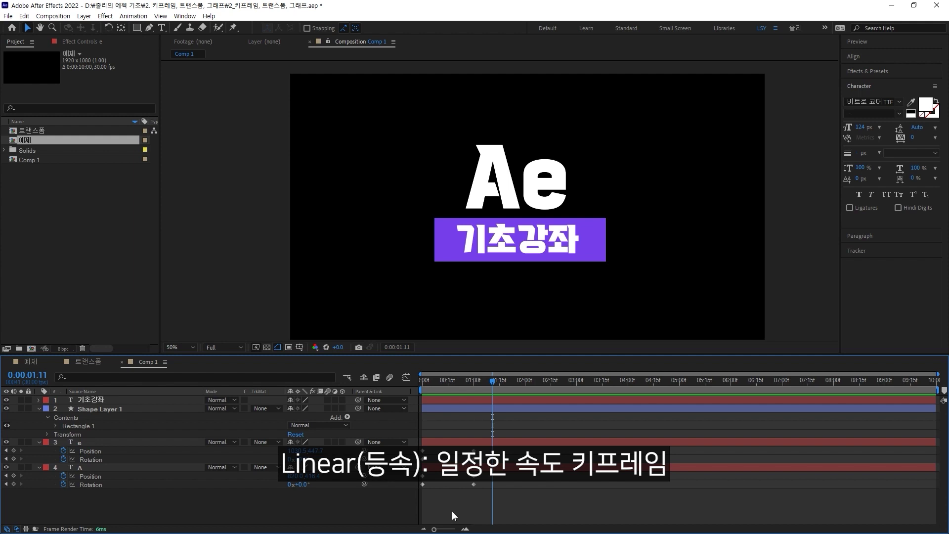
drag(439, 381, 98, 355)
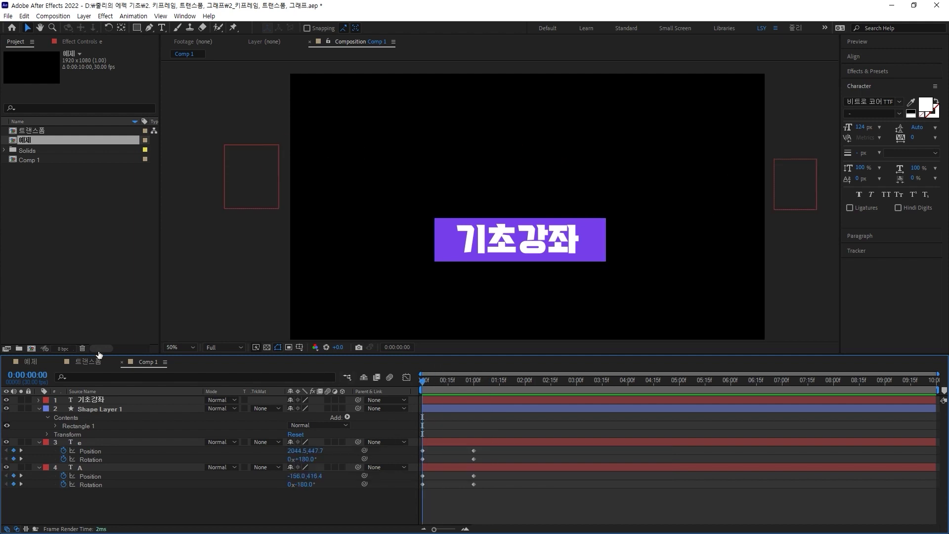
key(space)
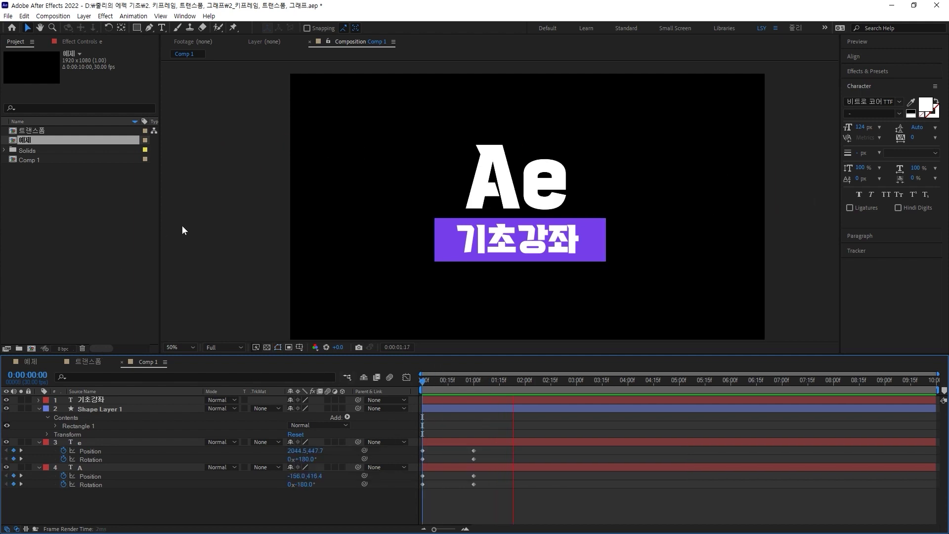
key(space)
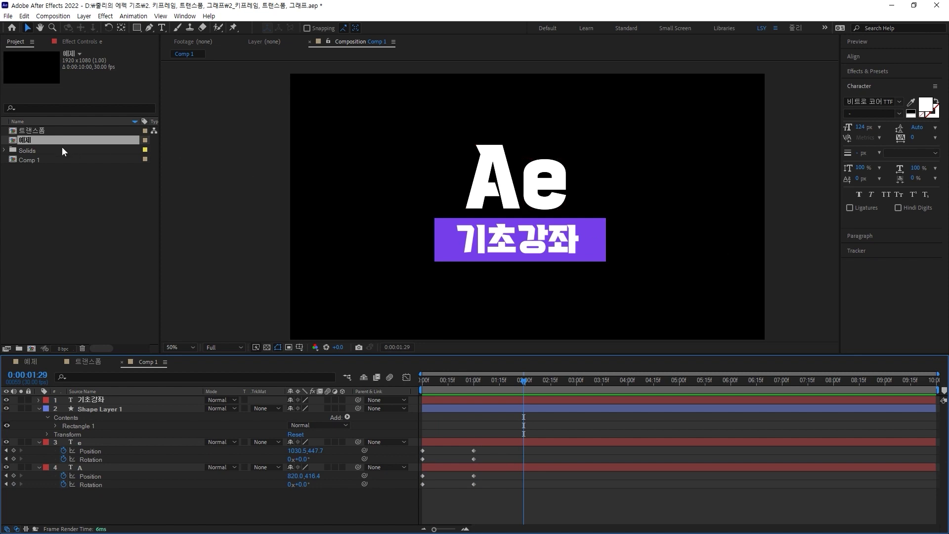
Open the 예제 composition and play its animation from the start to compare the motion
double_click(34, 141)
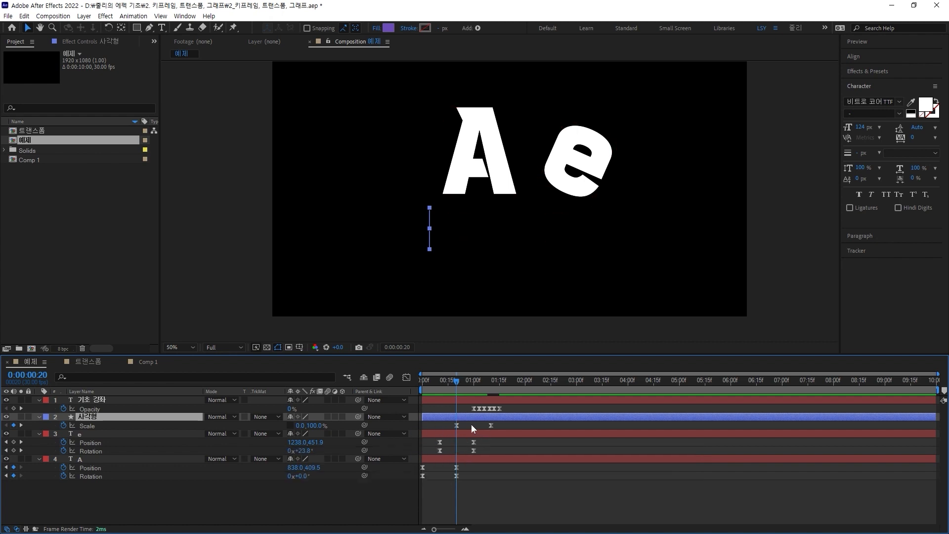
key(space)
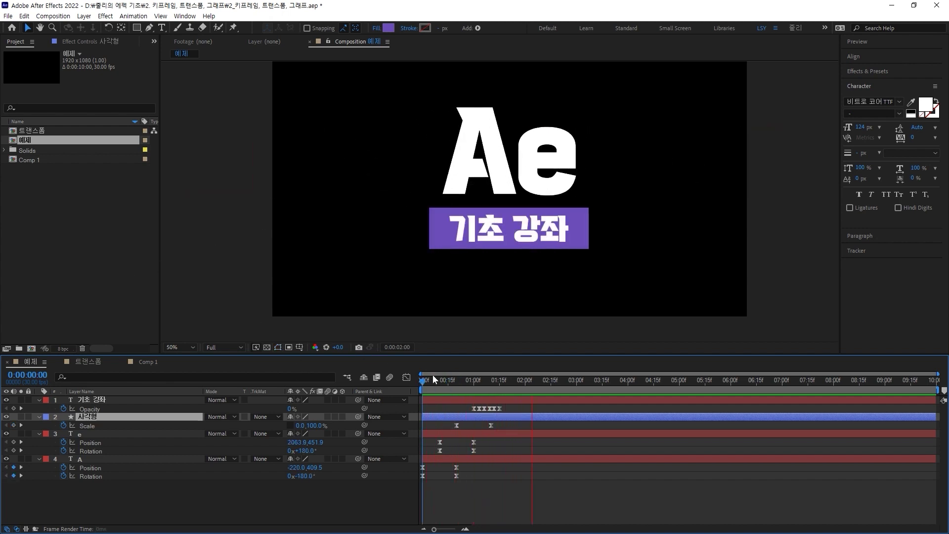
click(419, 384)
drag(419, 384, 542, 370)
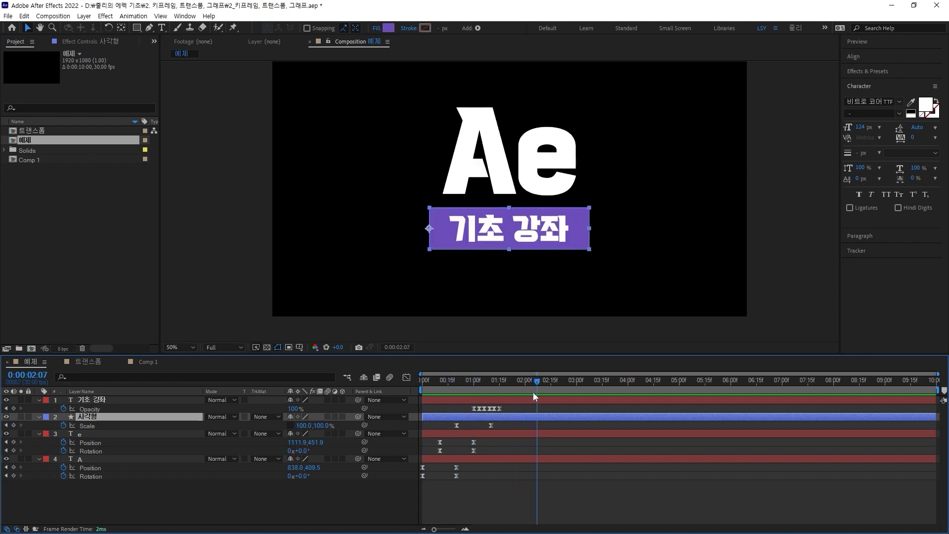
Return to Comp 1 and apply Easy Ease to all Position and Rotation keyframes of the A and e layers
double_click(60, 159)
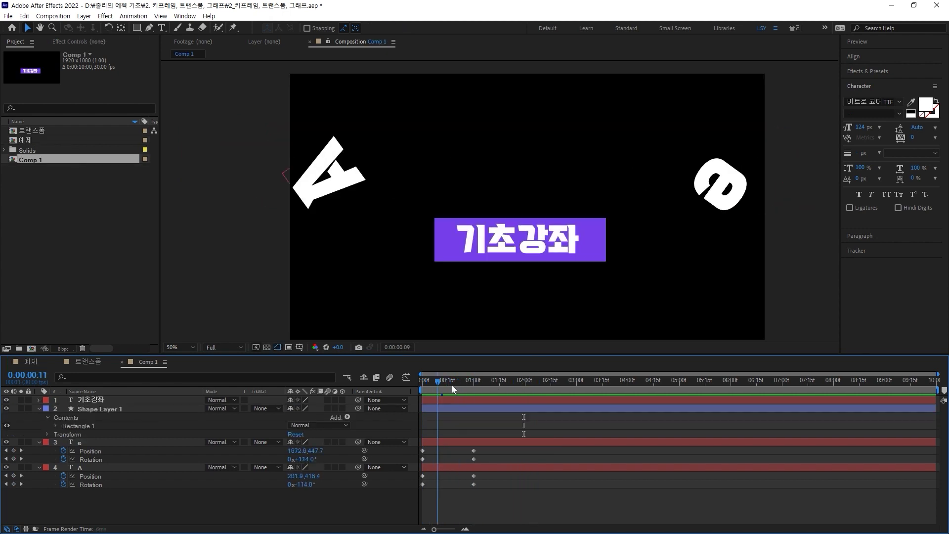
click(496, 383)
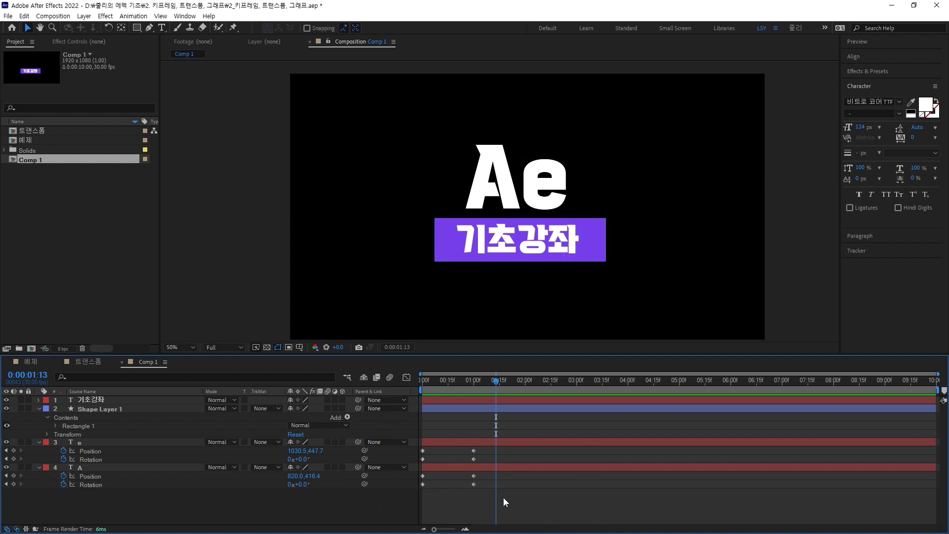
drag(548, 500, 423, 432)
drag(555, 498, 405, 435)
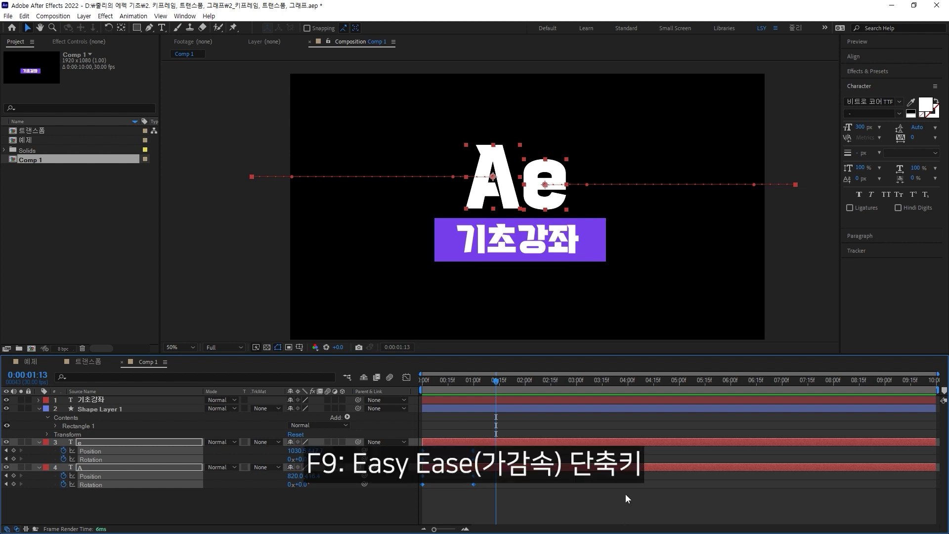
key(F9)
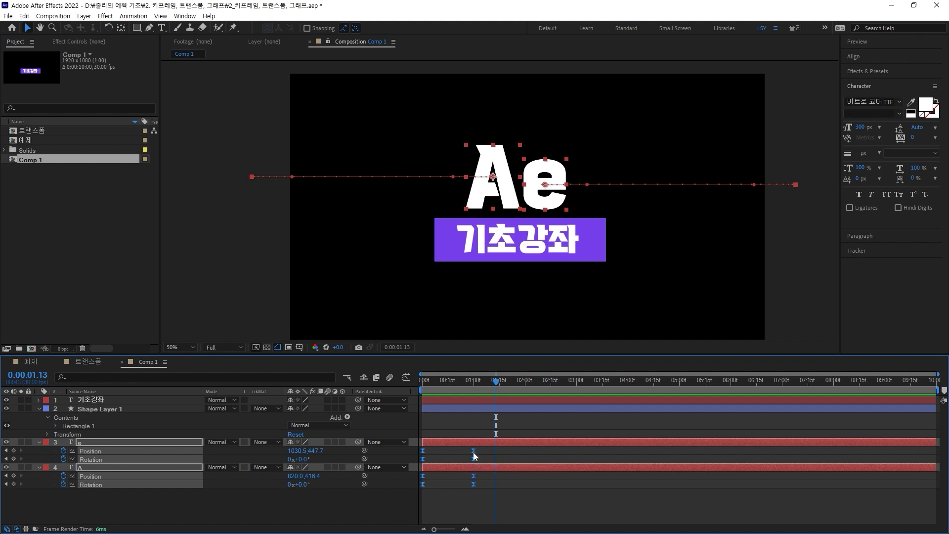
ctrl+click(473, 451)
key(F9)
Preview the eased letter animation in Comp 1 from 0:00:00:00
drag(488, 378, 381, 382)
key(space)
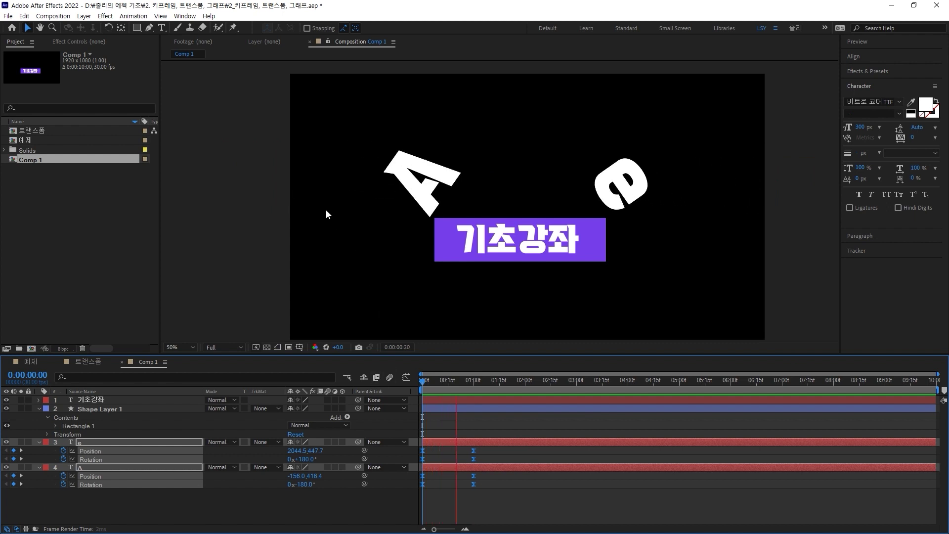
key(space)
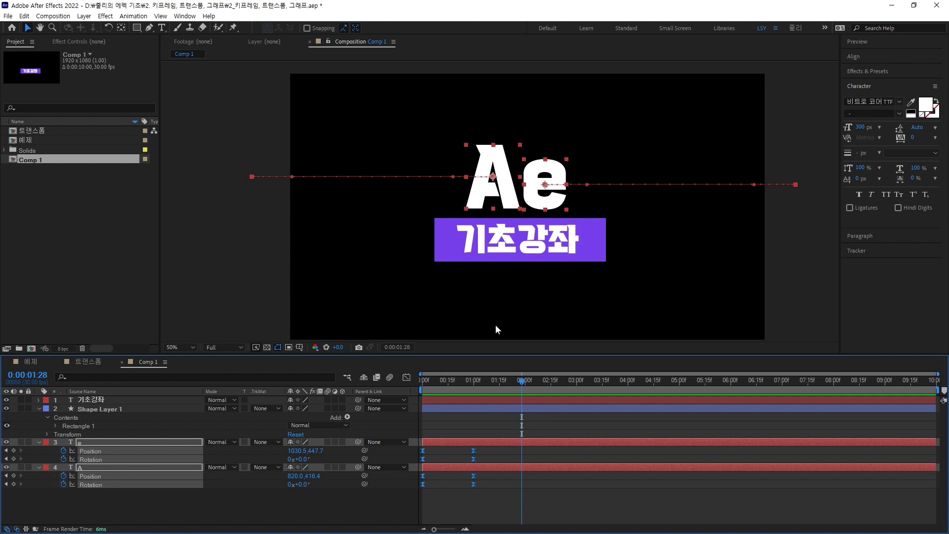
Select all Position and Rotation keyframes of the A and e layers and show their curves in the Graph Editor
click(481, 435)
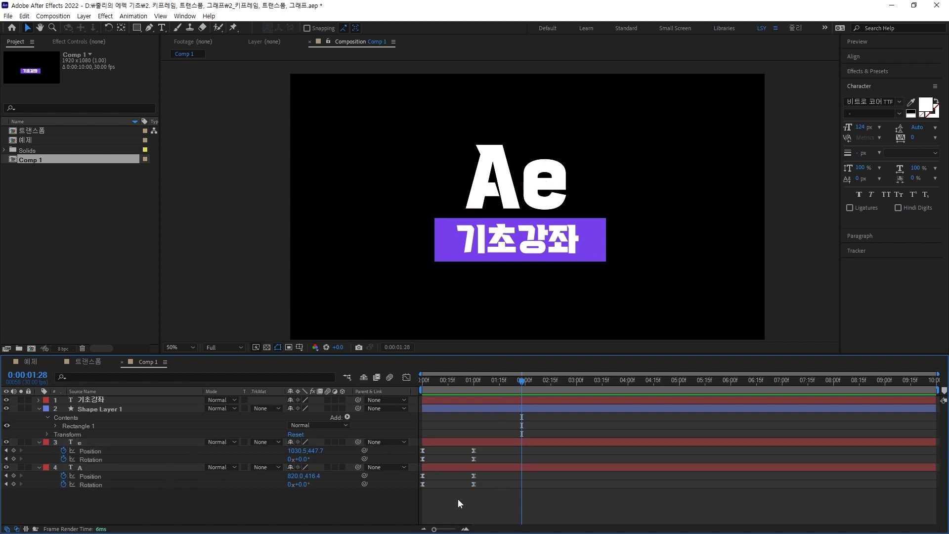
drag(484, 452, 403, 440)
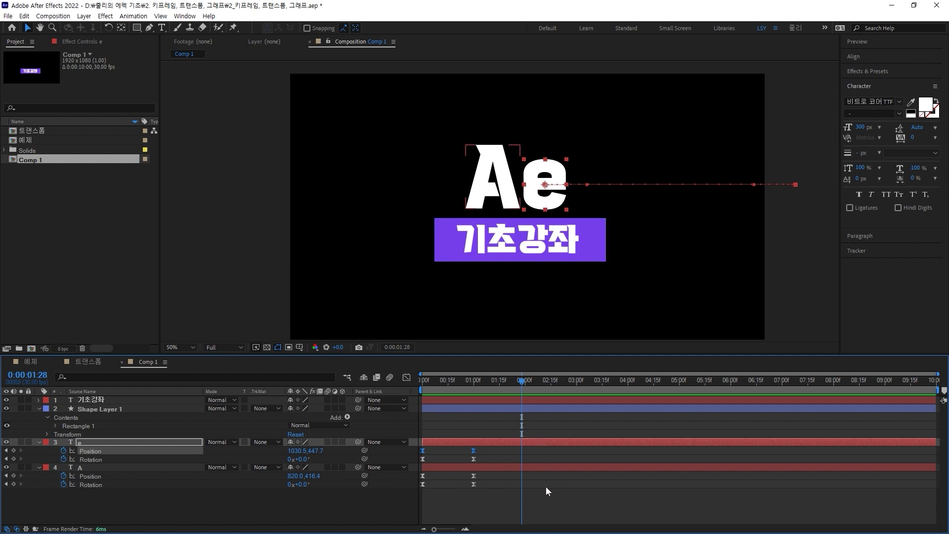
drag(546, 487, 422, 445)
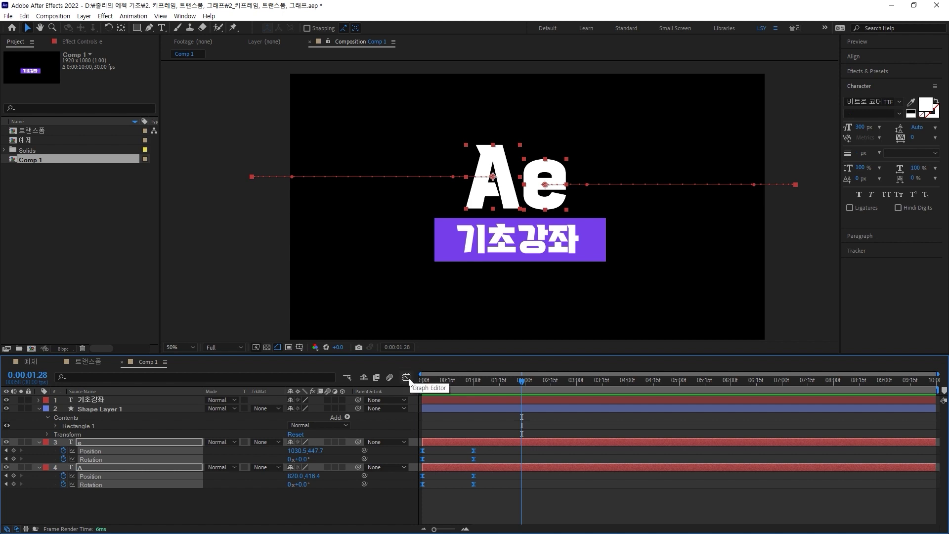
click(406, 377)
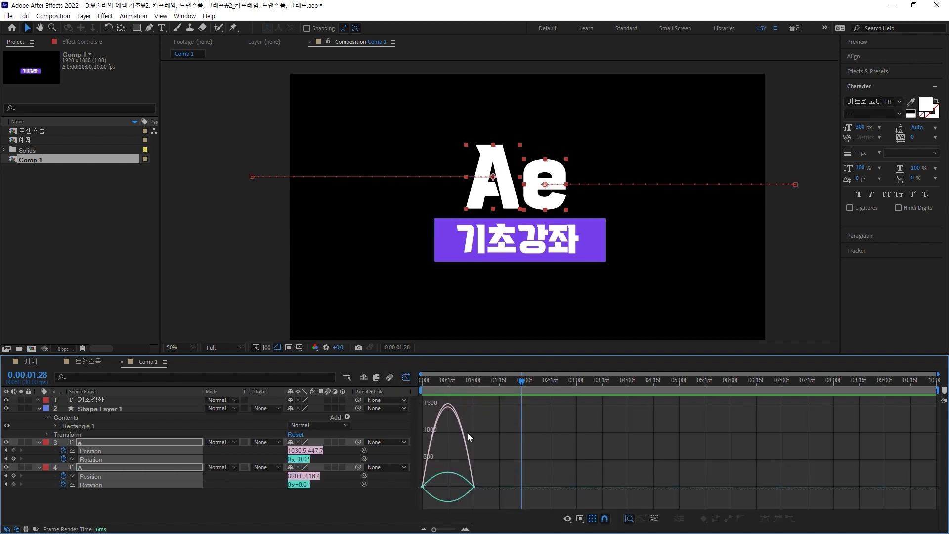
Try to stretch the incoming ease on one Rotation curve's keyframe at 0:00:01:00, and undo the change
mouse_move(473, 486)
right_click(539, 423)
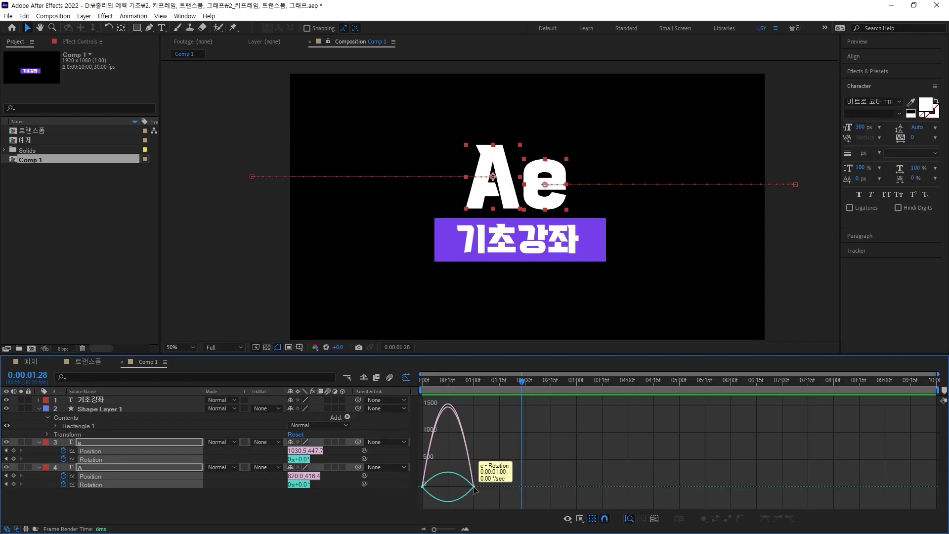
click(470, 488)
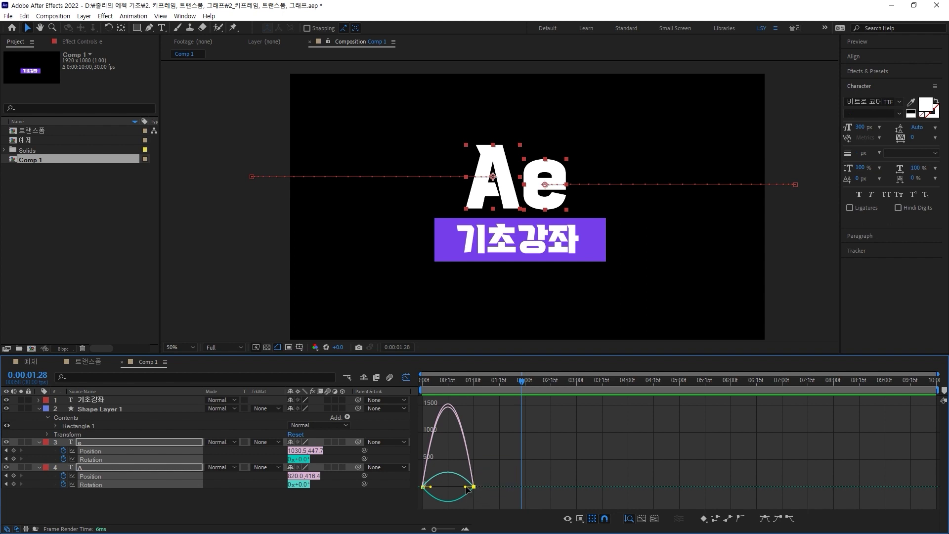
drag(466, 486, 454, 466)
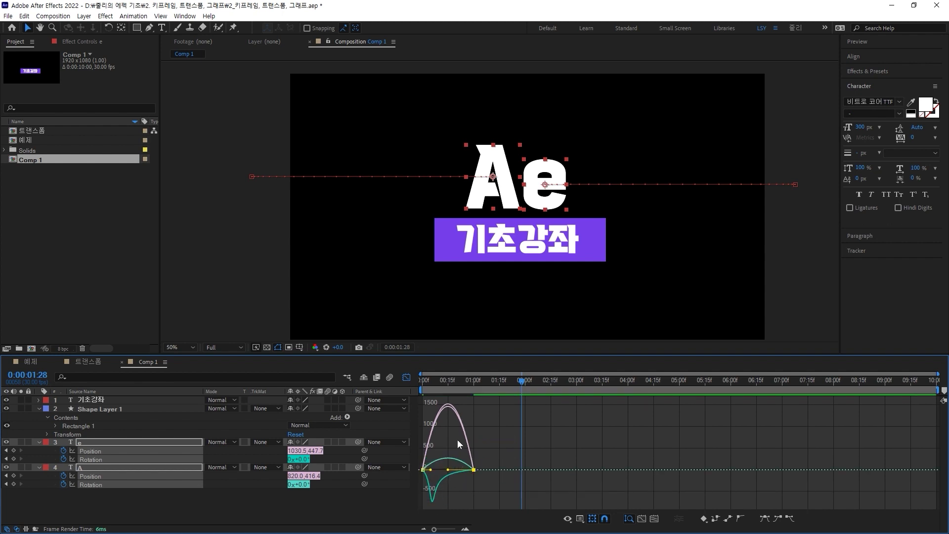
key(ctrl+z)
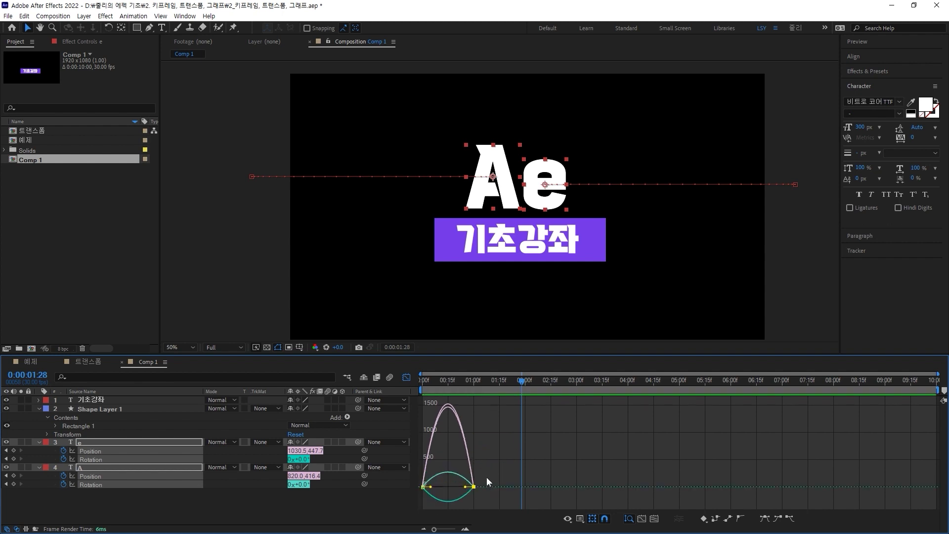
Stretch the incoming ease of the A and e layers' Position and Rotation end keyframes toward the start, making an early speed peak with a long slowdown
click(404, 379)
drag(512, 488, 397, 423)
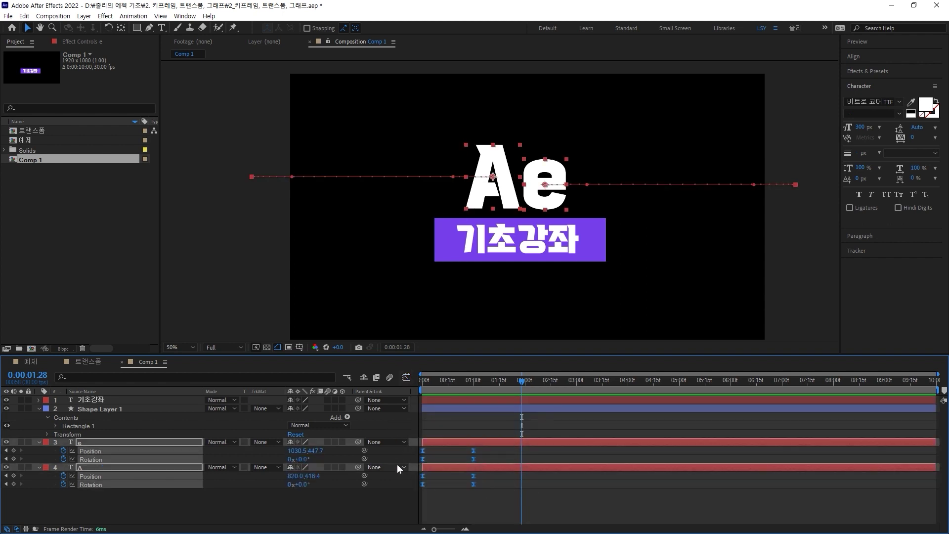
click(406, 378)
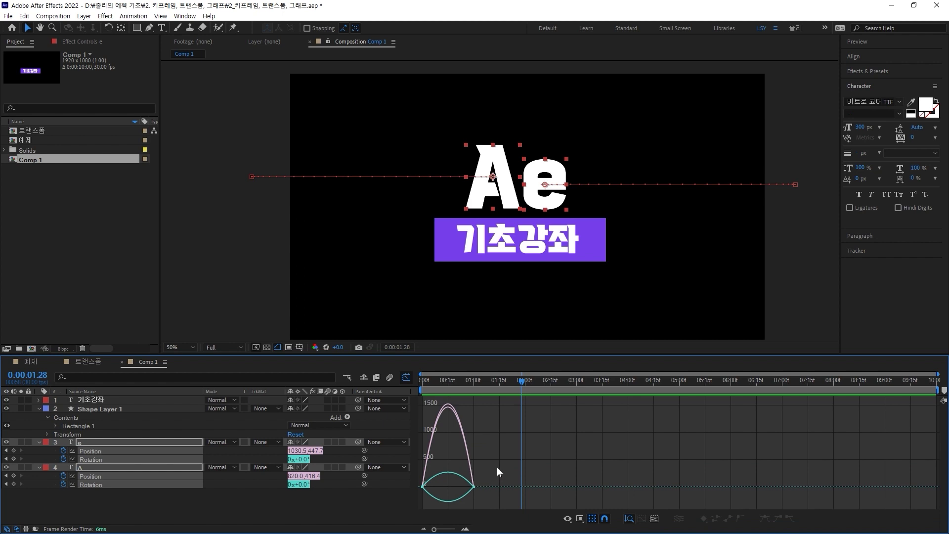
drag(461, 484, 457, 509)
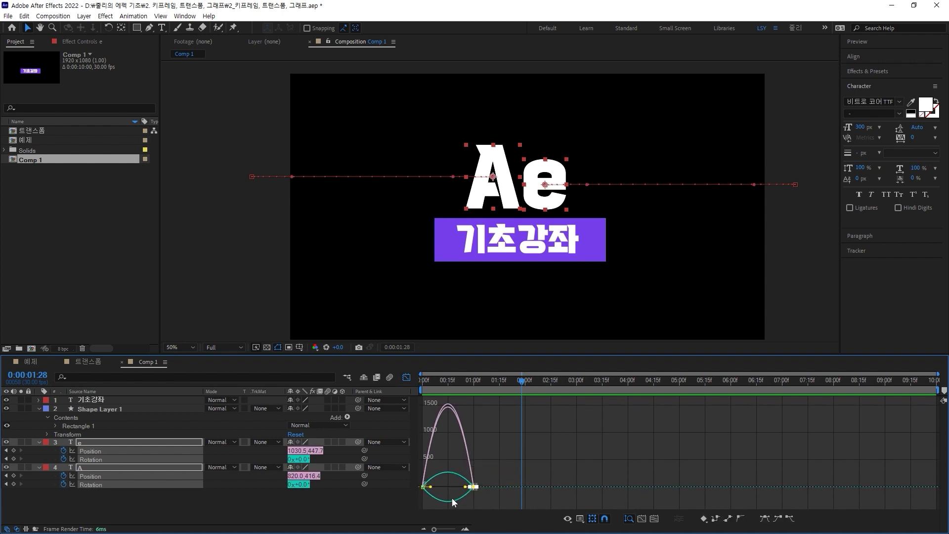
drag(466, 488, 428, 486)
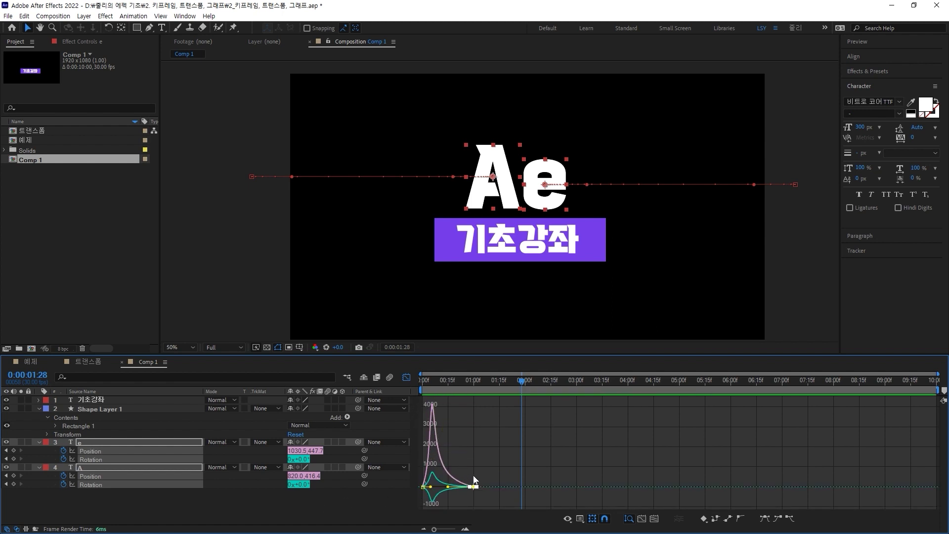
Preview the reshaped letter animation from 0:00:00:00 and switch the timeline from the Graph Editor back to keyframes
drag(486, 382, 419, 384)
key(space)
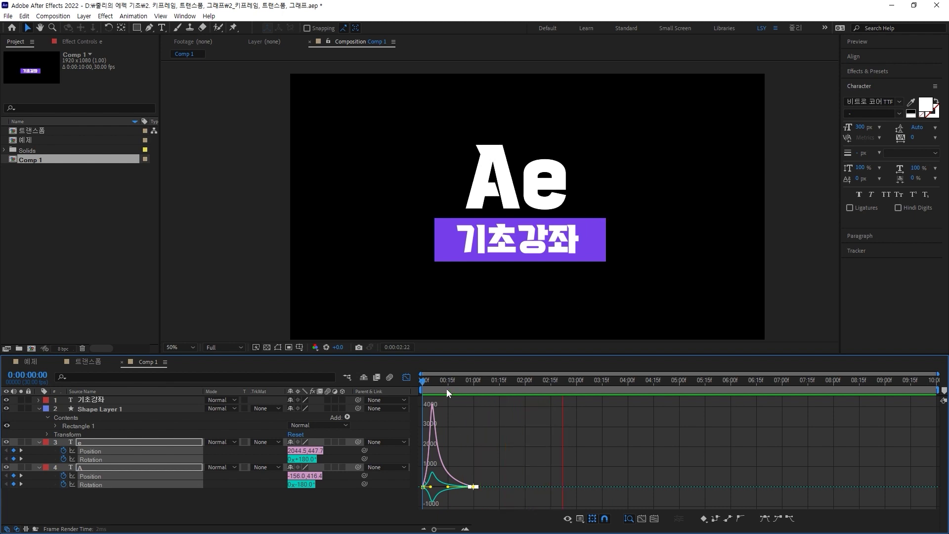
key(space)
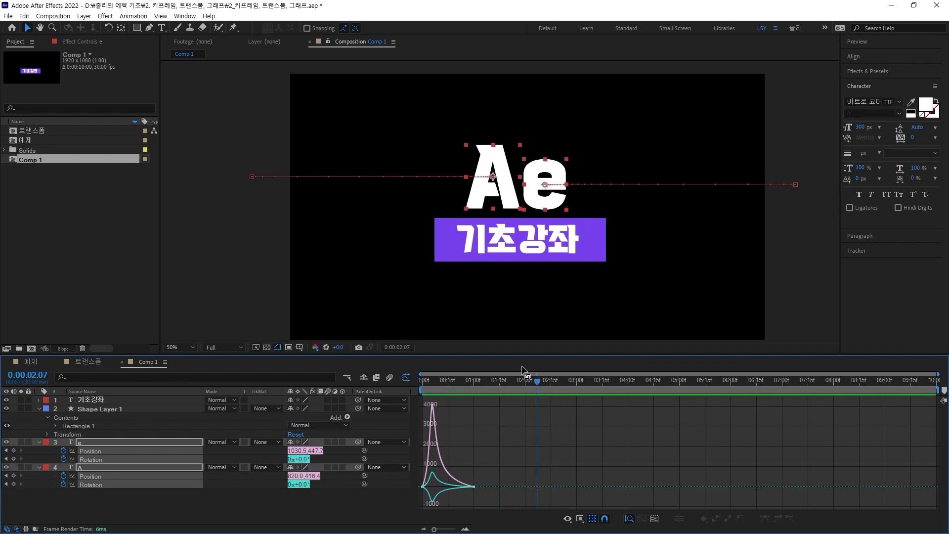
click(406, 377)
key(space)
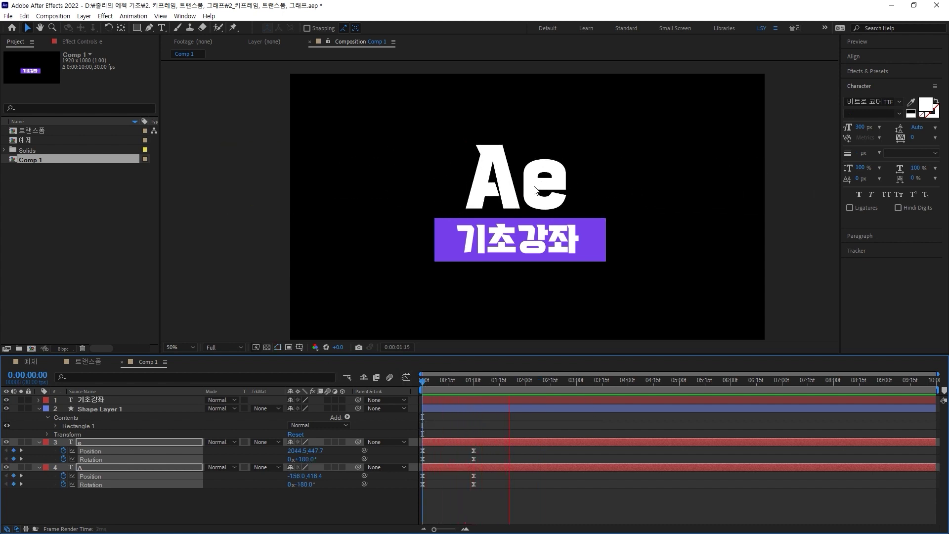
key(space)
key(space)
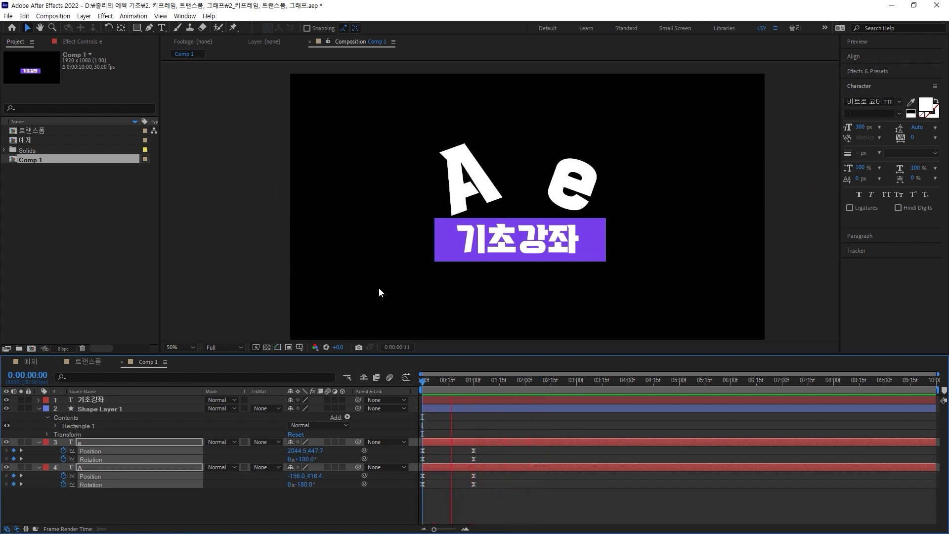
key(space)
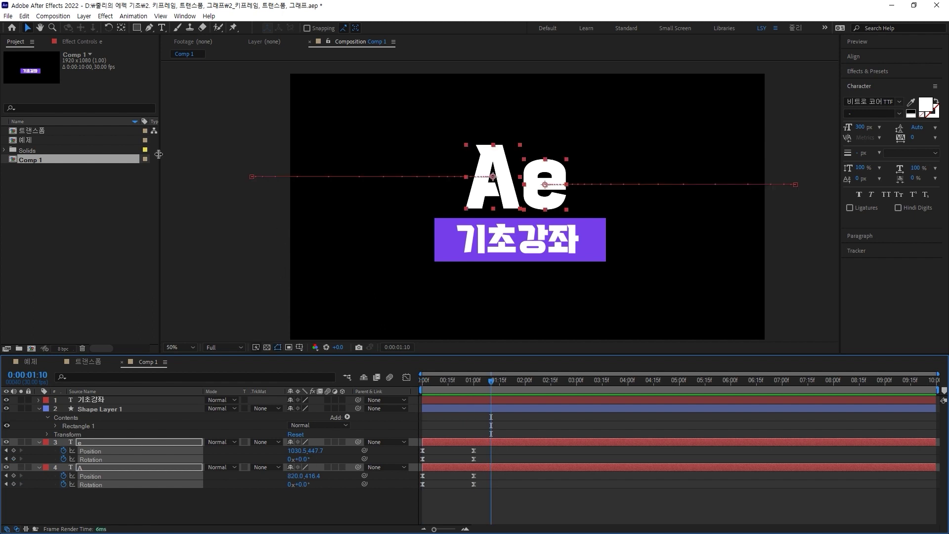
Play the 예제 composition from the start and scrub to 0:00:00:23 to compare the timing offset between its layers
click(35, 361)
key(Home)
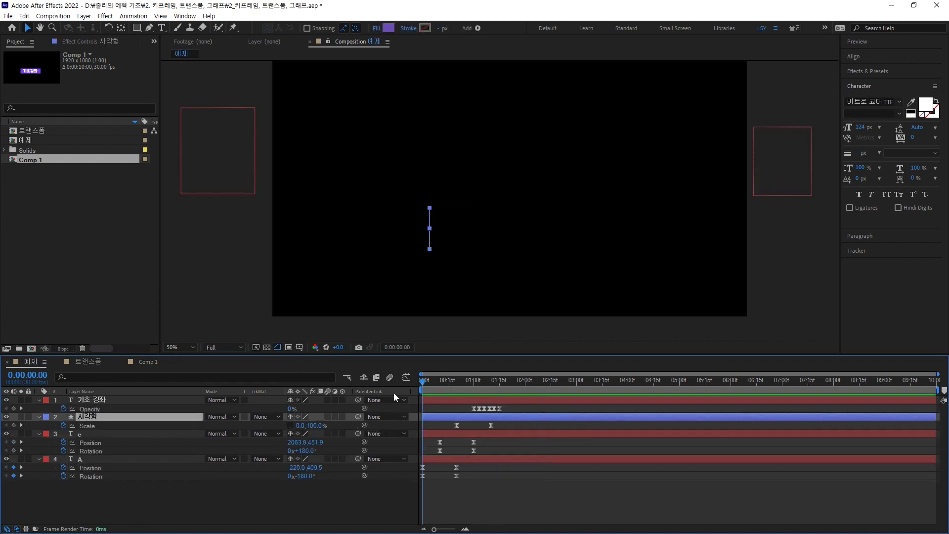
key(space)
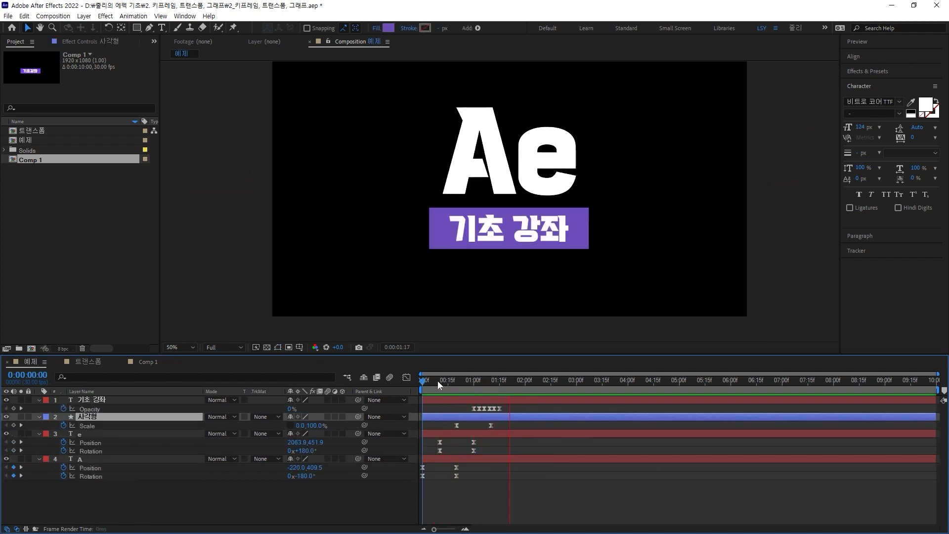
drag(438, 381, 462, 391)
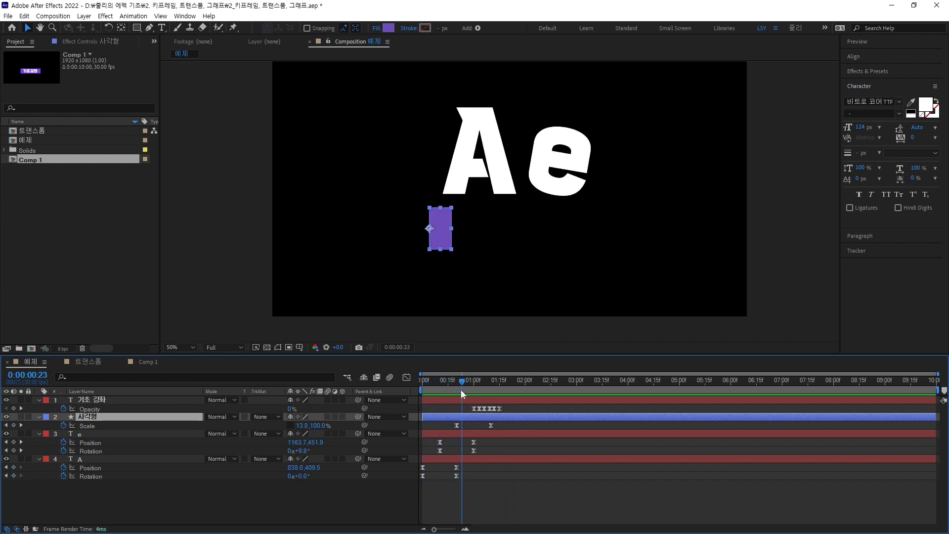
Delay the e layer's Position and Rotation keyframes in Comp 1 by about 13 frames and preview the animation from the start
click(143, 362)
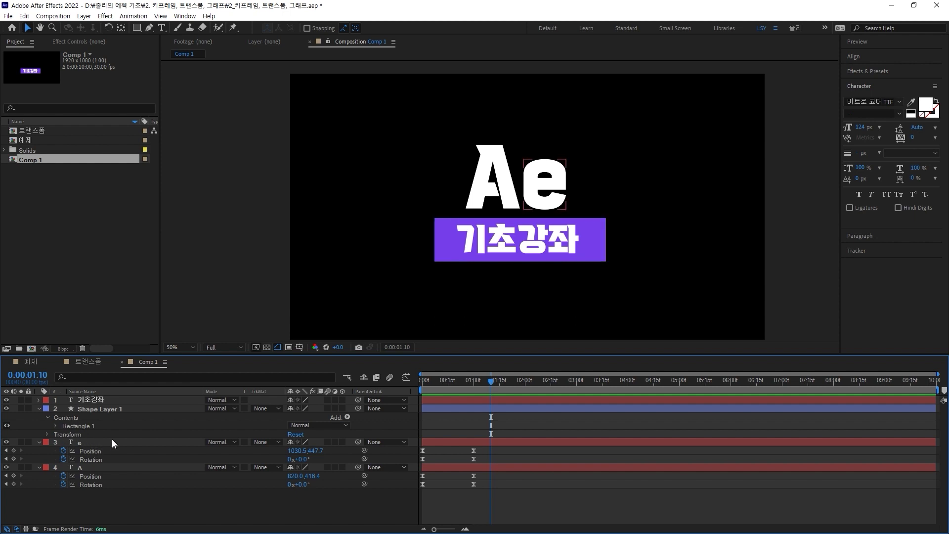
drag(498, 446, 445, 453)
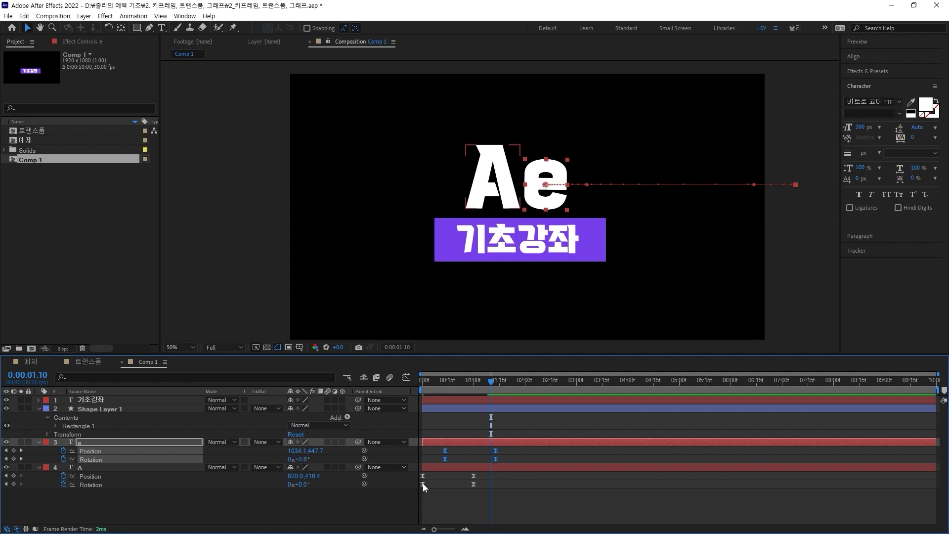
key(Home)
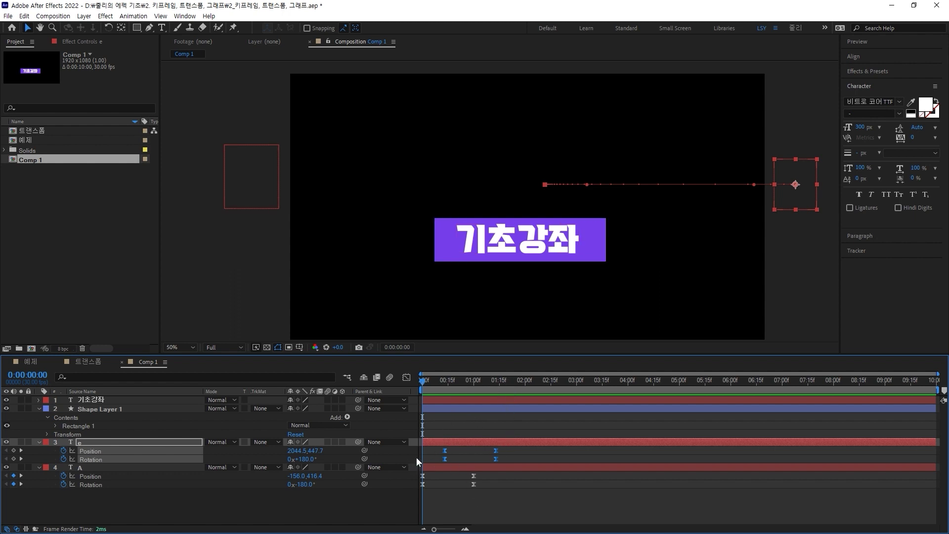
key(space)
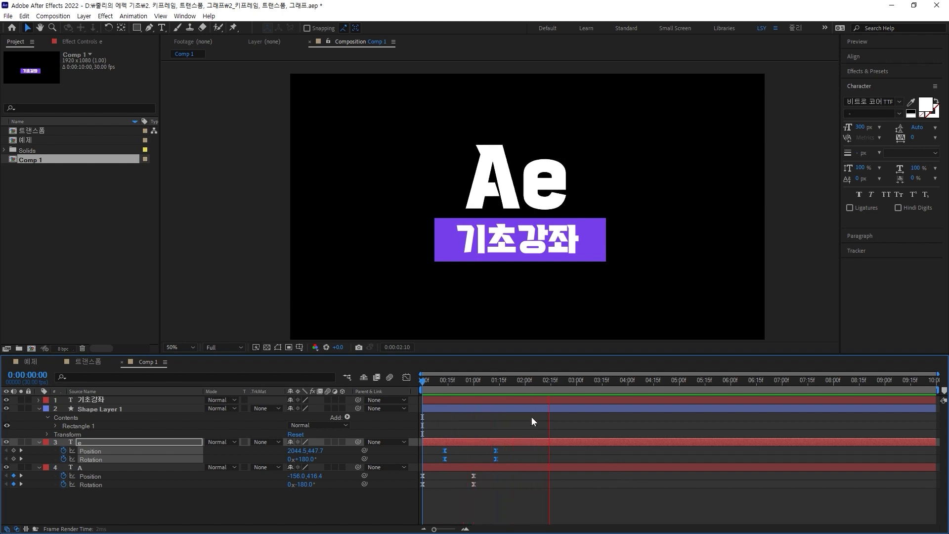
key(space)
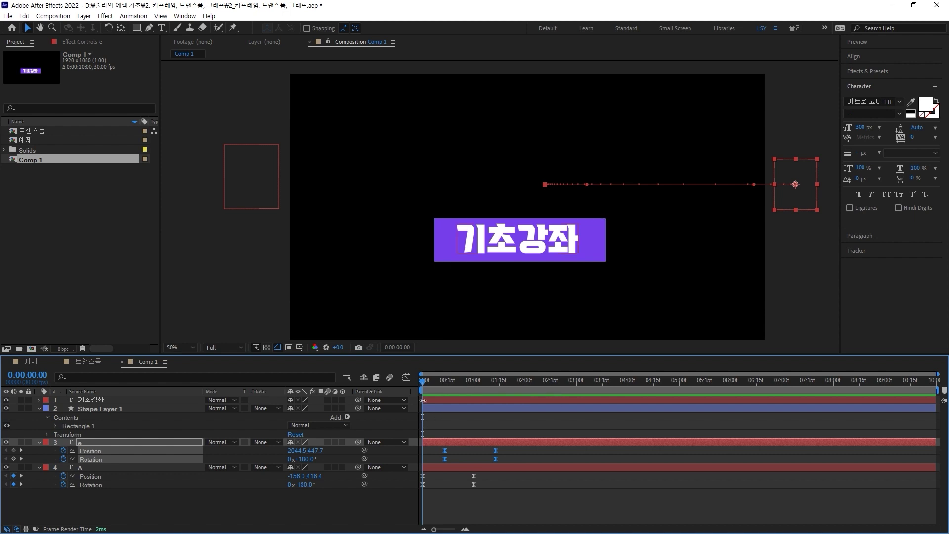
Zoom the Comp 1 timeline in and out to examine the keyframe timing and frame divisions at different scales
key(equal)
key(minus)
key(equal)
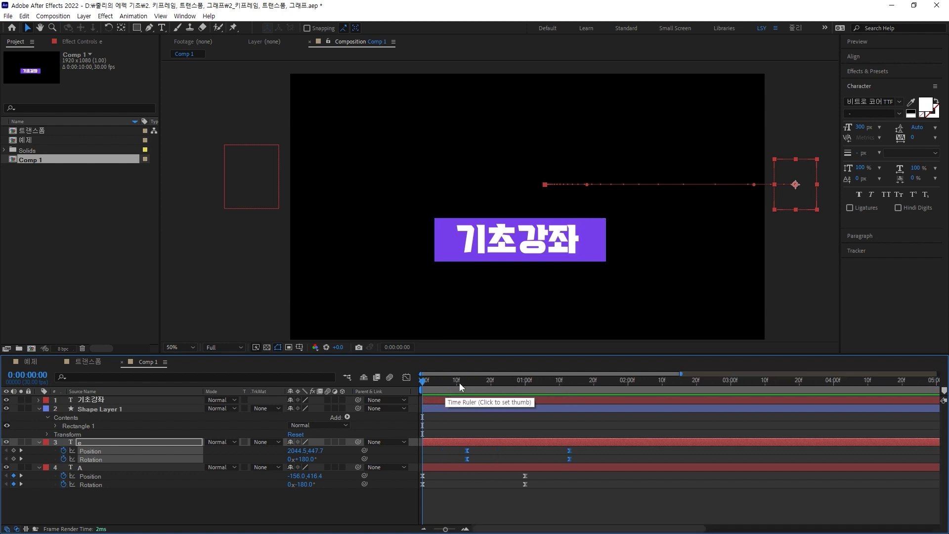
key(minus)
key(equal)
key(equal)
key(minus)
key(minus)
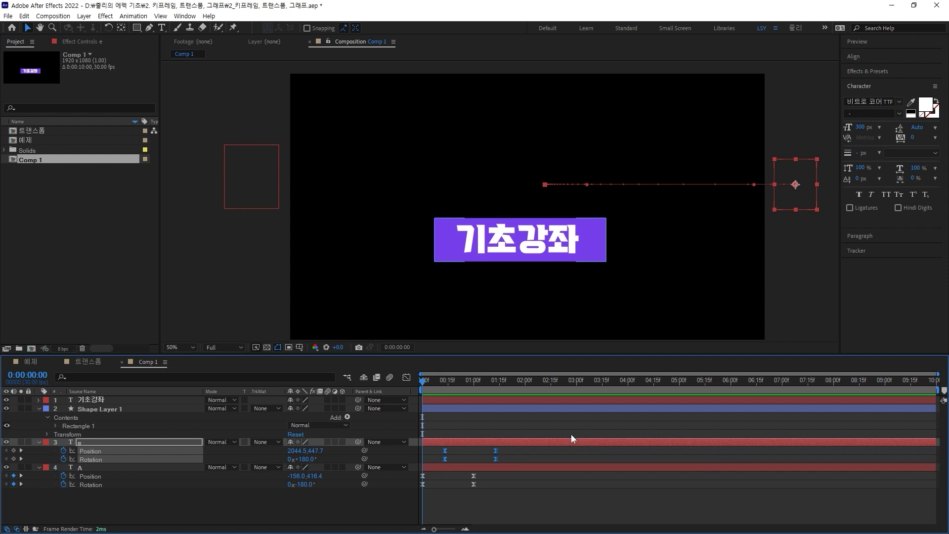
key(equal)
key(equal)
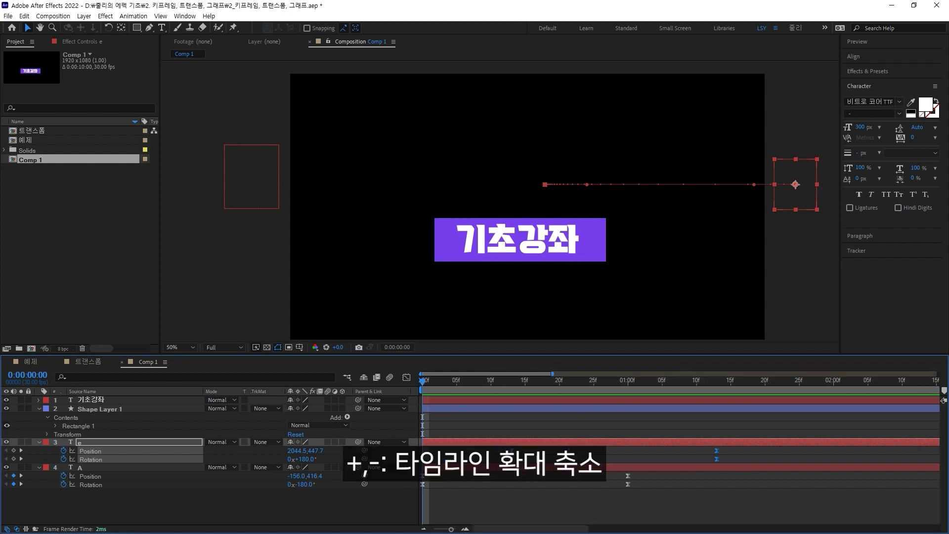
key(minus)
key(minus)
key(equal)
key(equal)
key(minus)
key(minus)
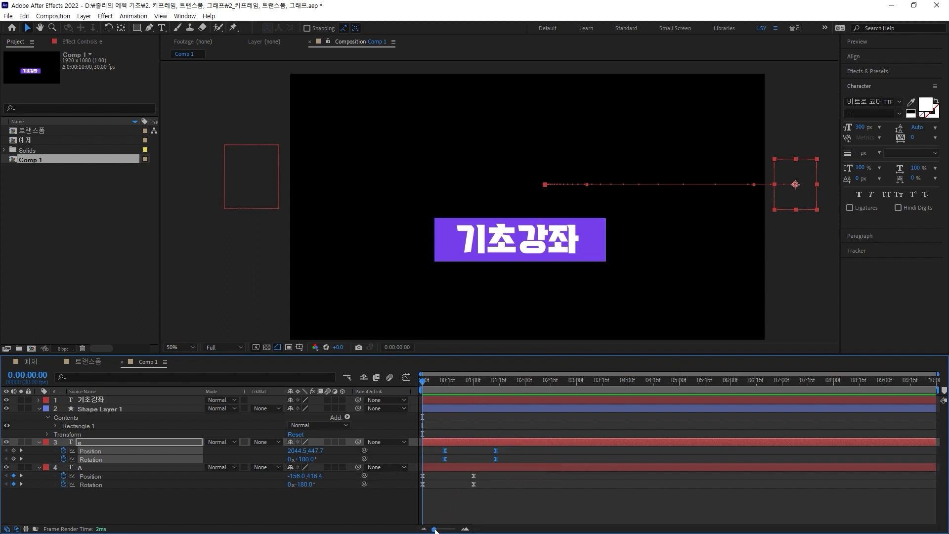
drag(435, 530, 446, 530)
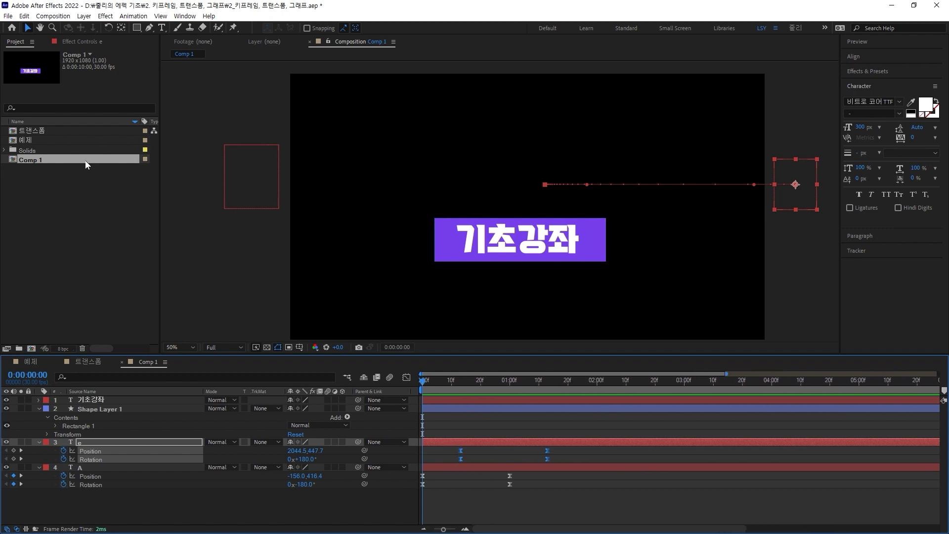
Examine the frame rate in Comp 1's composition settings and leave the settings without applying changes
right_click(29, 158)
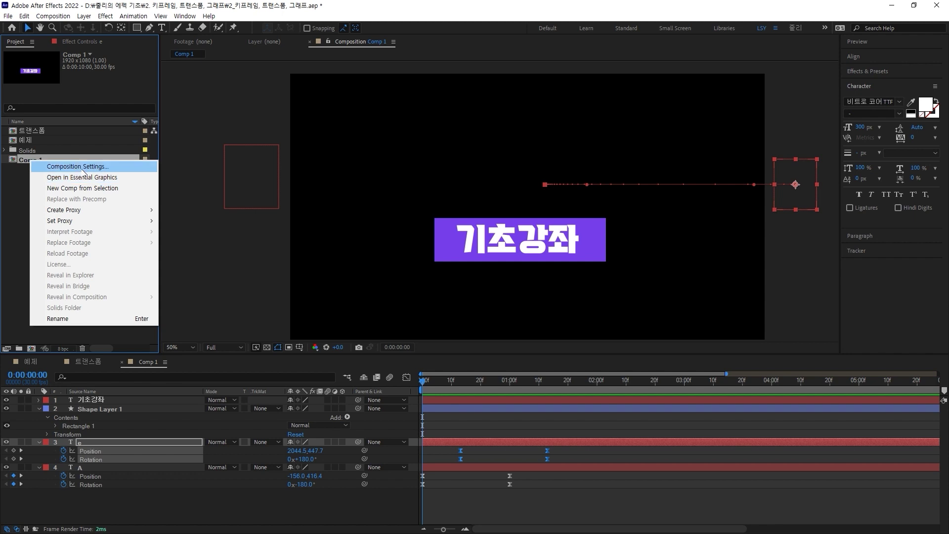
click(77, 167)
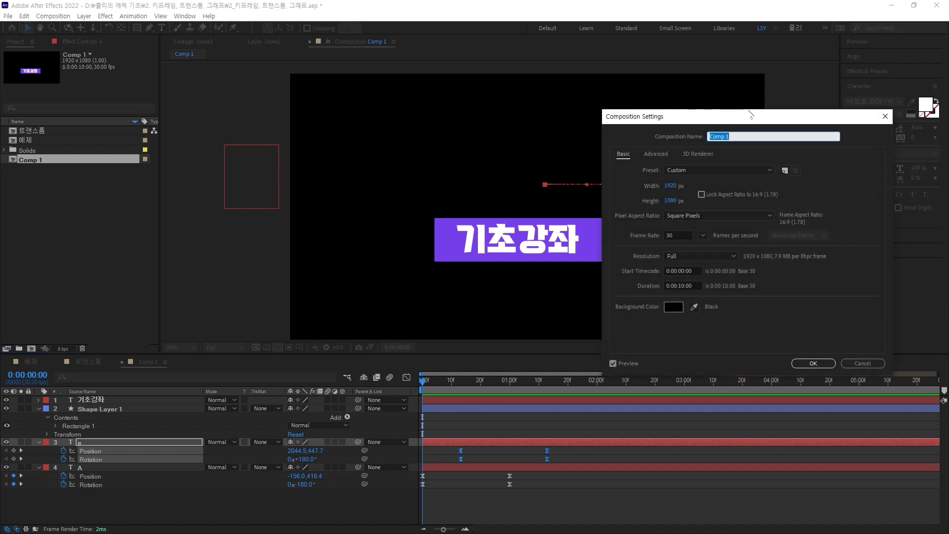
drag(748, 111, 383, 94)
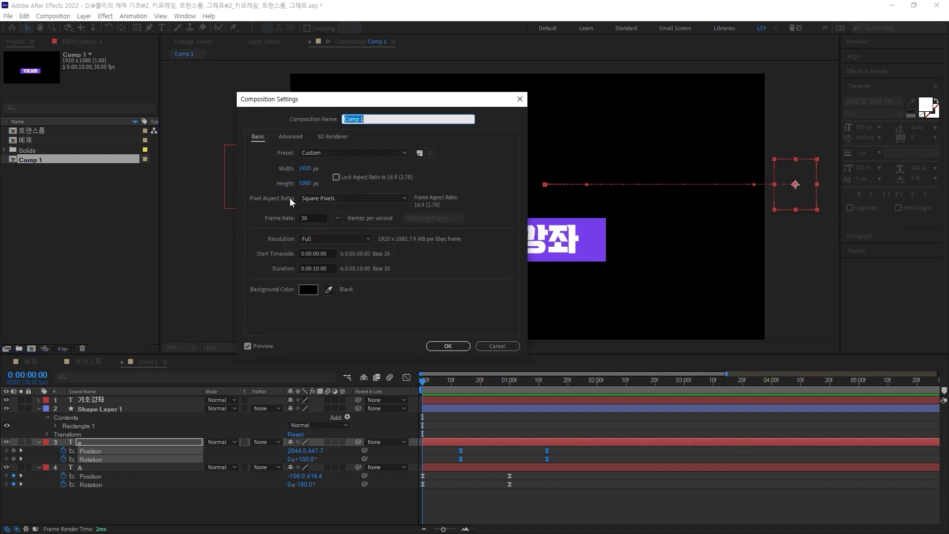
click(311, 218)
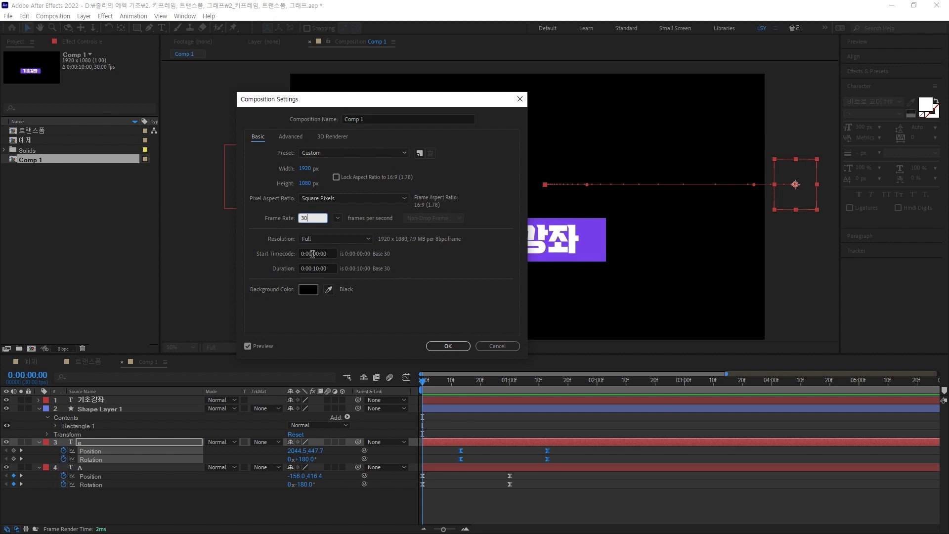
click(491, 345)
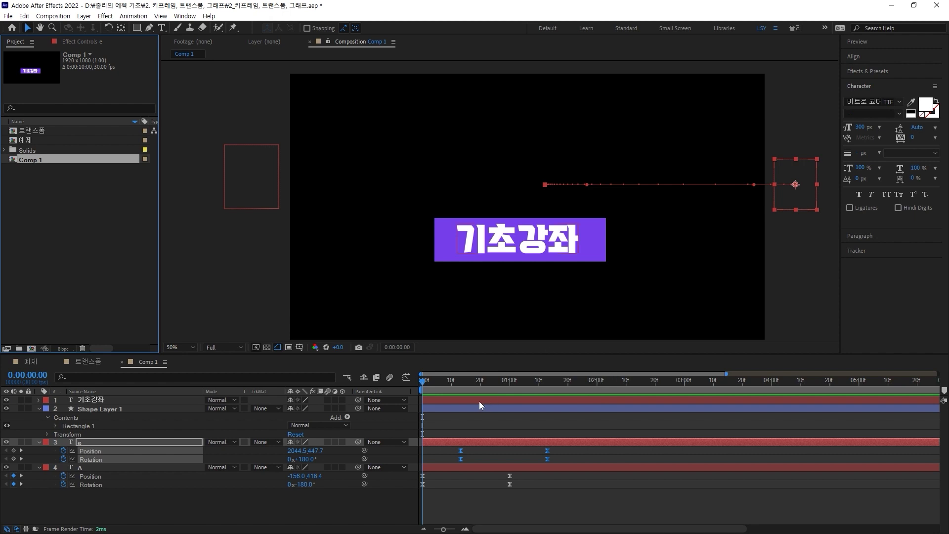
Set the frame rate of Comp 1 to 60 frames per second
right_click(38, 161)
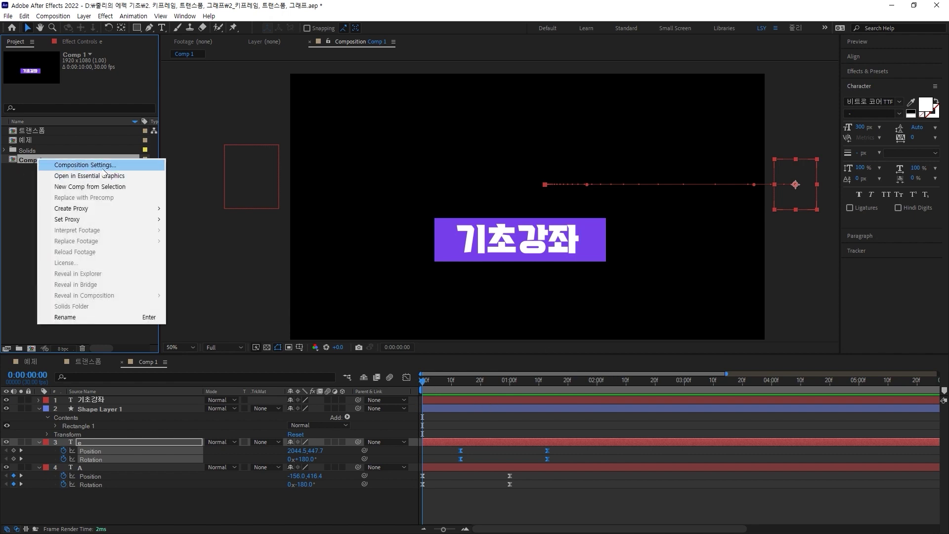
click(104, 165)
text(60)
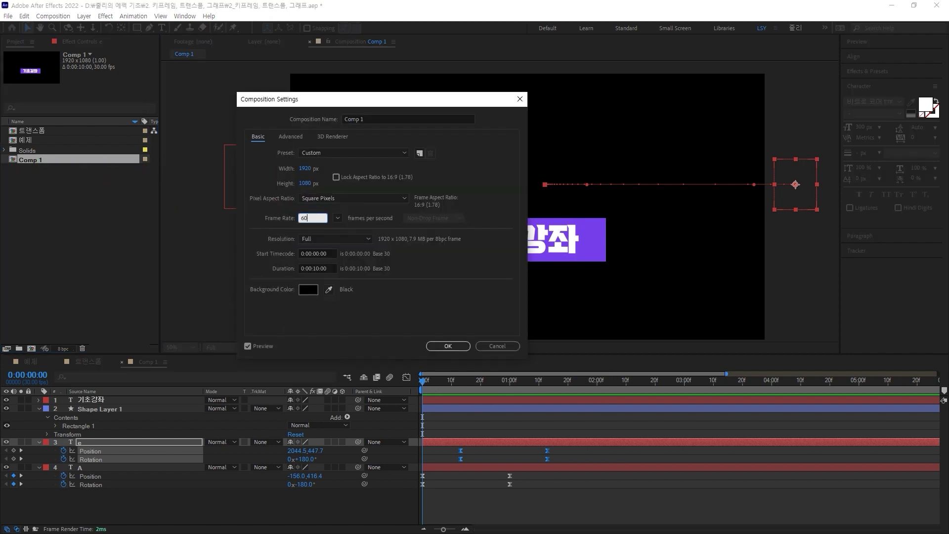
key(Return)
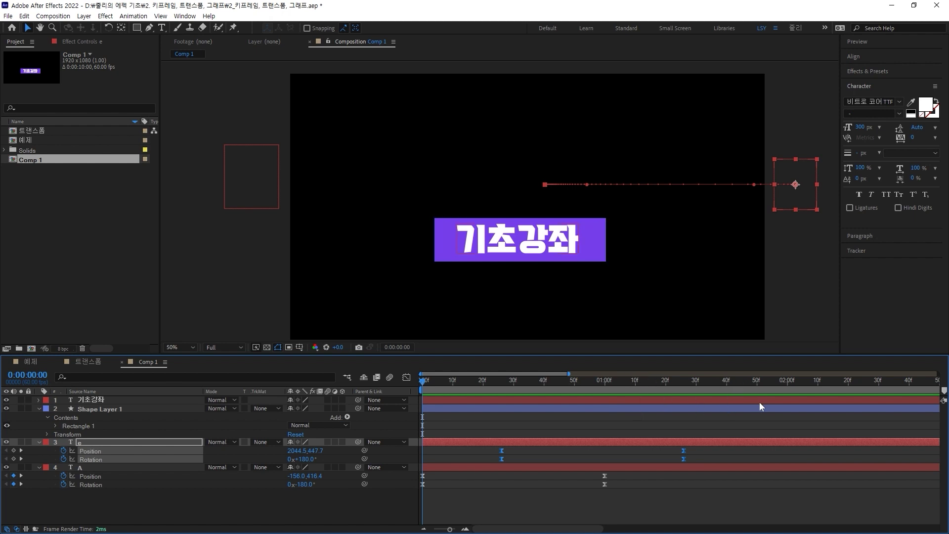
Set the frame rate of Comp 1 to 30 frames per second and preview the animation
right_click(102, 160)
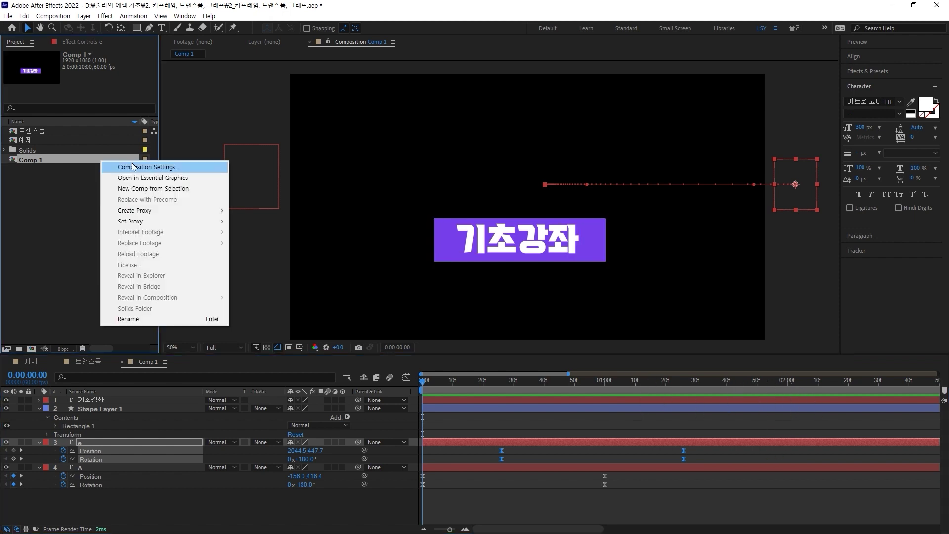
click(135, 166)
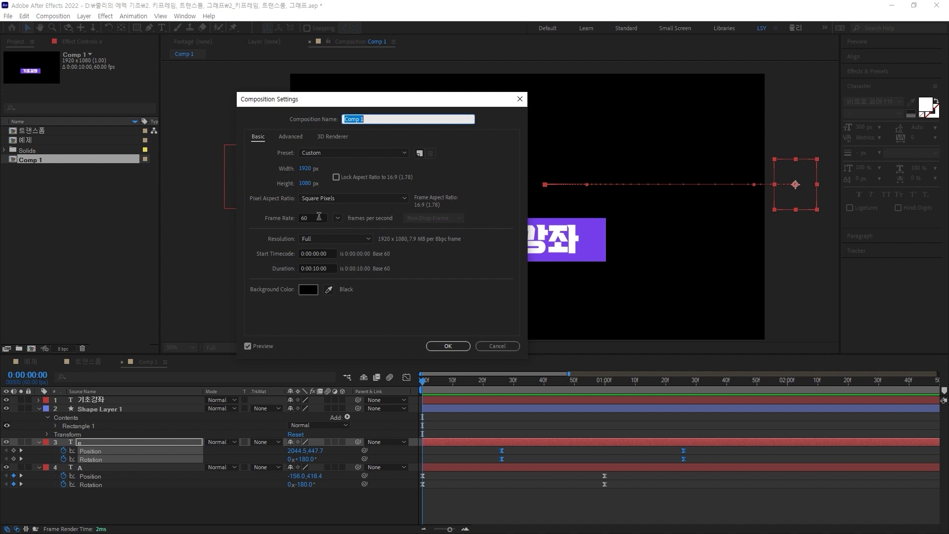
double_click(319, 215)
text(30)
key(Return)
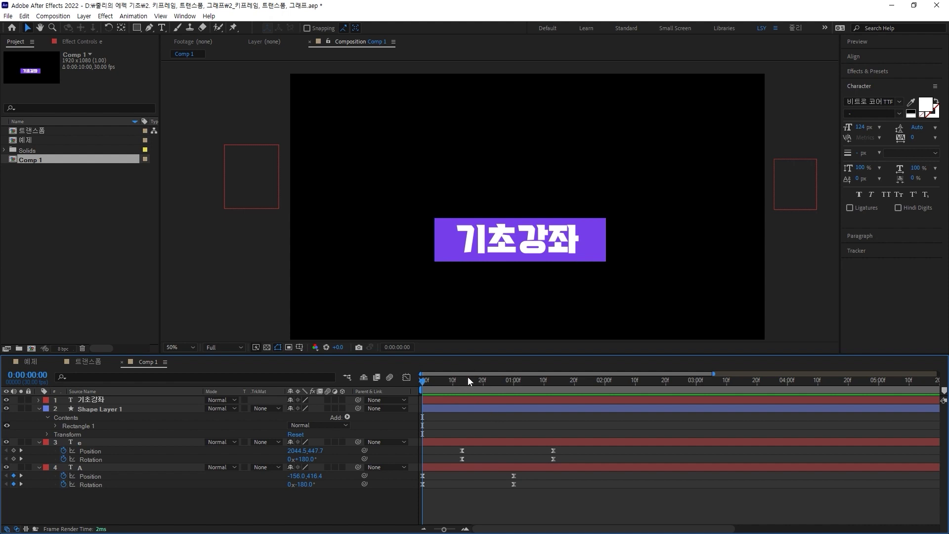
key(space)
Reveal the purple rectangle layer's Scale property and move the current time to 0:00:01:04
click(443, 238)
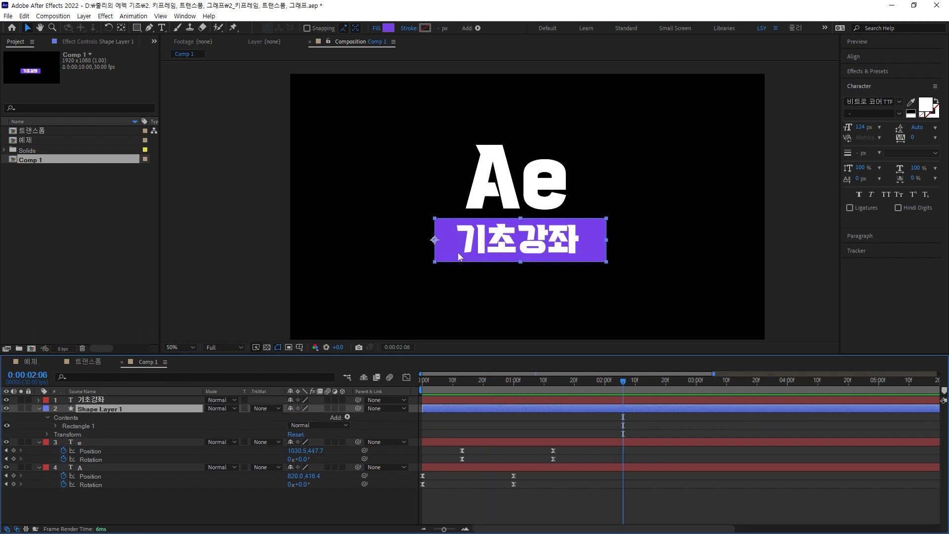
click(452, 248)
key(s)
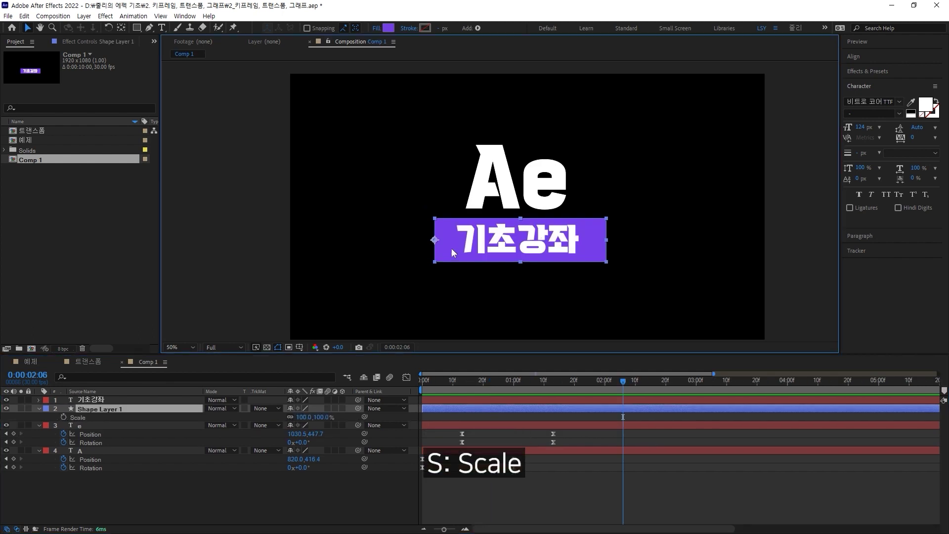
drag(475, 384, 525, 383)
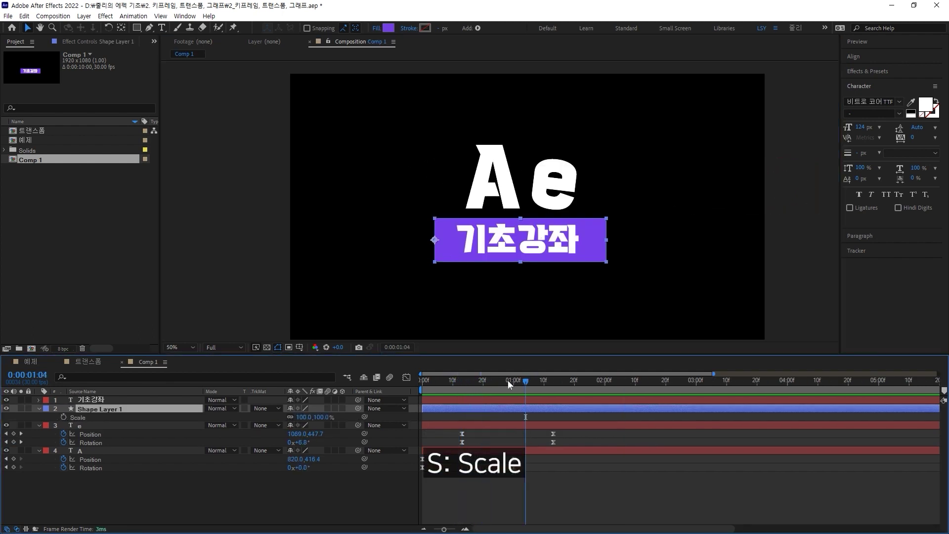
Try scaling the rectangle with linked proportions and return its Scale to 100%
click(325, 418)
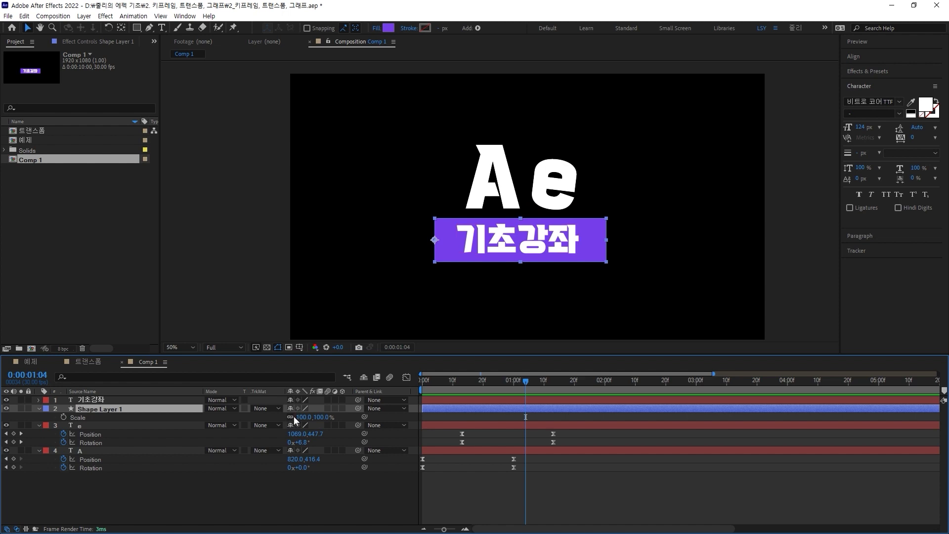
click(325, 418)
mouse_move(326, 420)
mouse_down()
mouse_move(359, 418)
mouse_move(312, 420)
mouse_up()
text(100)
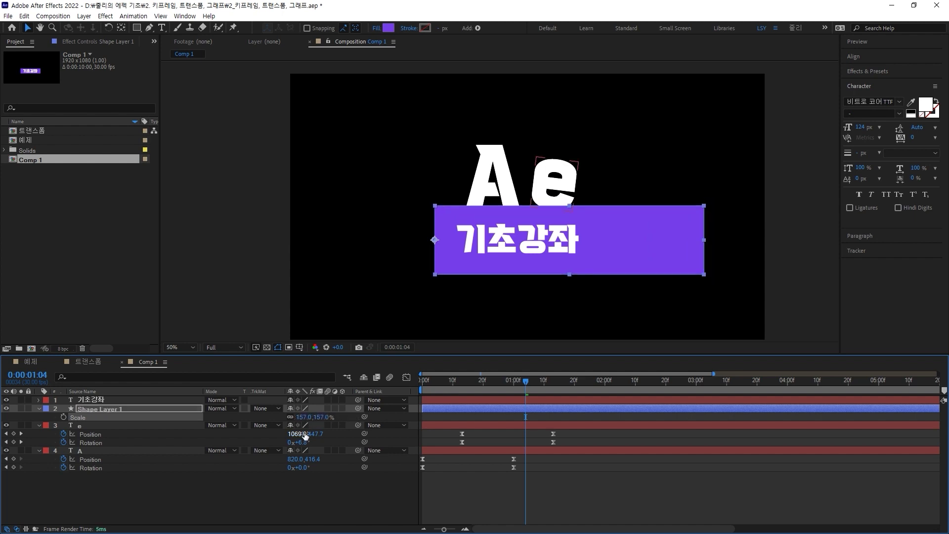
key(Return)
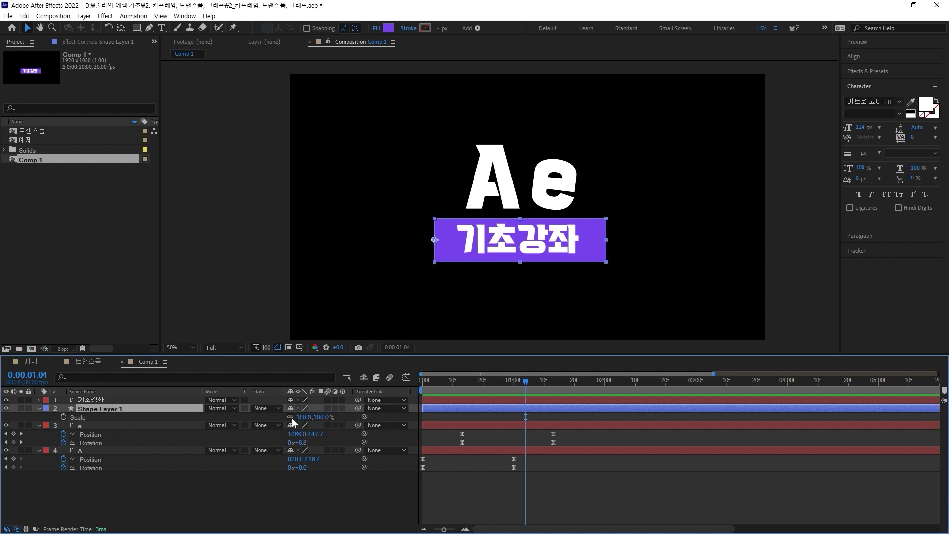
Unlink the width and height proportions of Shape Layer 1's Scale, undoing the trial stretch
click(291, 418)
mouse_move(299, 416)
mouse_down()
mouse_move(349, 415)
mouse_move(306, 433)
mouse_move(335, 426)
mouse_move(266, 429)
mouse_move(354, 425)
mouse_move(272, 425)
mouse_move(322, 421)
mouse_move(305, 415)
mouse_up()
key(ctrl+z)
click(290, 417)
Add a Scale keyframe to Shape Layer 1 at 0:00:01:00 with the horizontal scale set to 0%
click(550, 380)
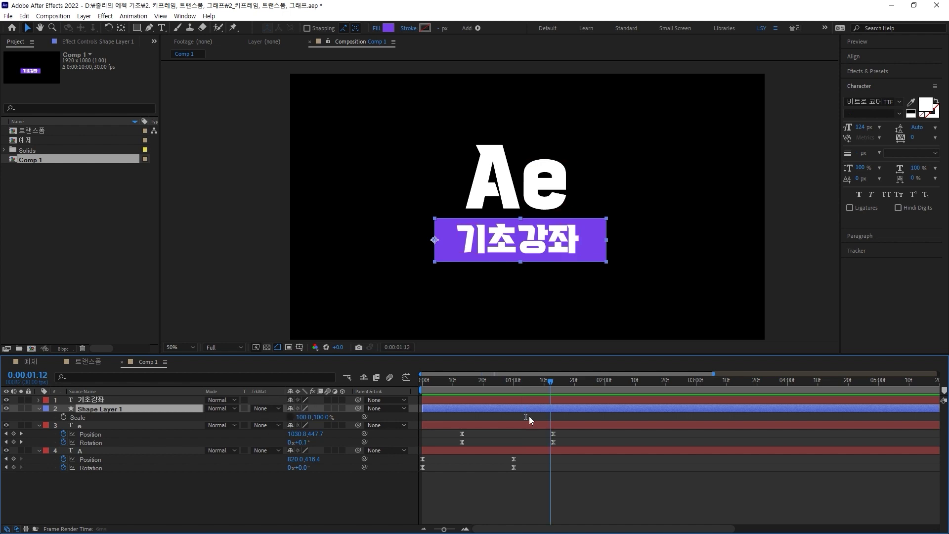
drag(551, 410, 512, 419)
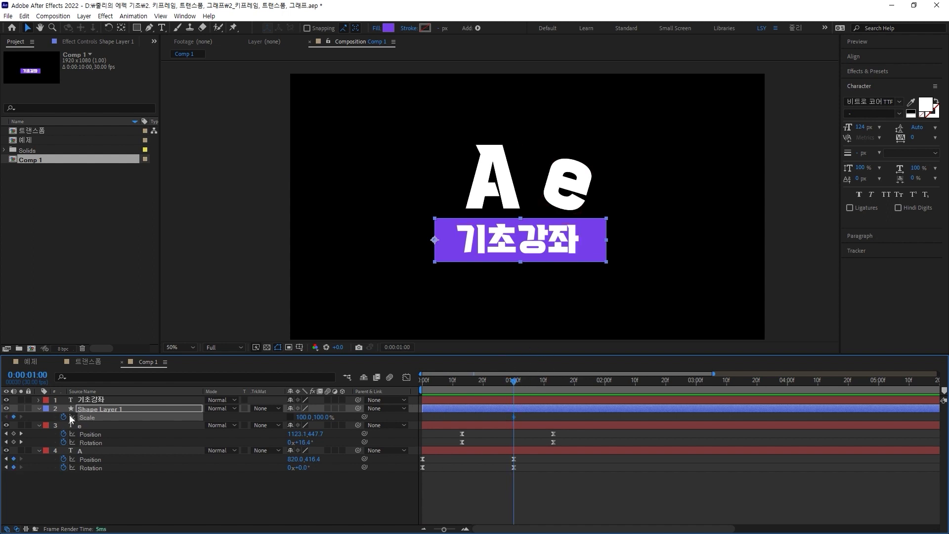
click(305, 418)
text(0)
key(Return)
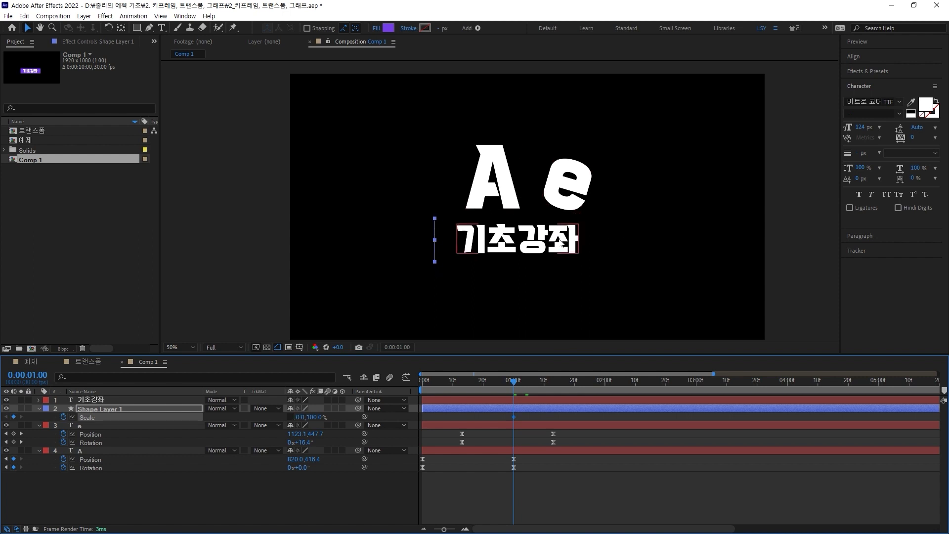
Add a second Scale keyframe to Shape Layer 1 at 0:00:02:00 with the horizontal scale set to 100%
drag(517, 384, 606, 398)
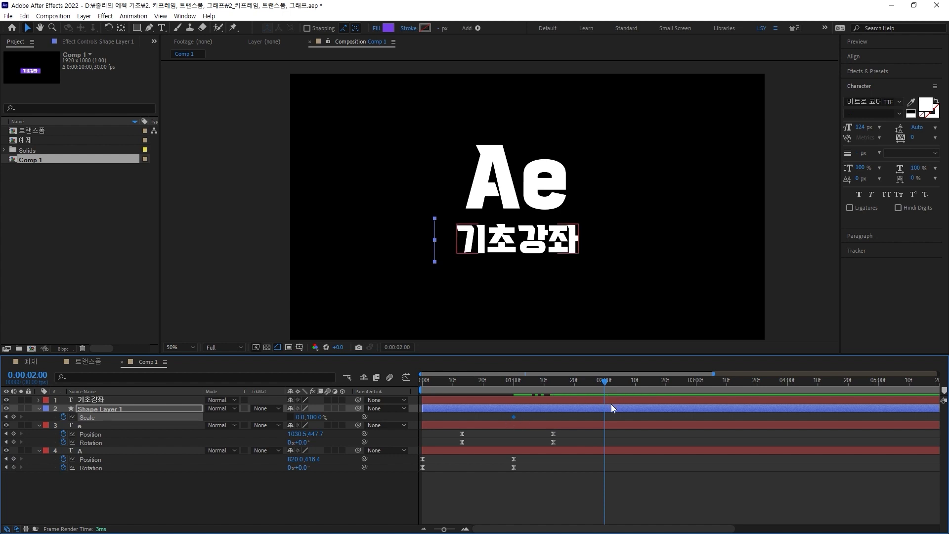
click(300, 417)
text(1)
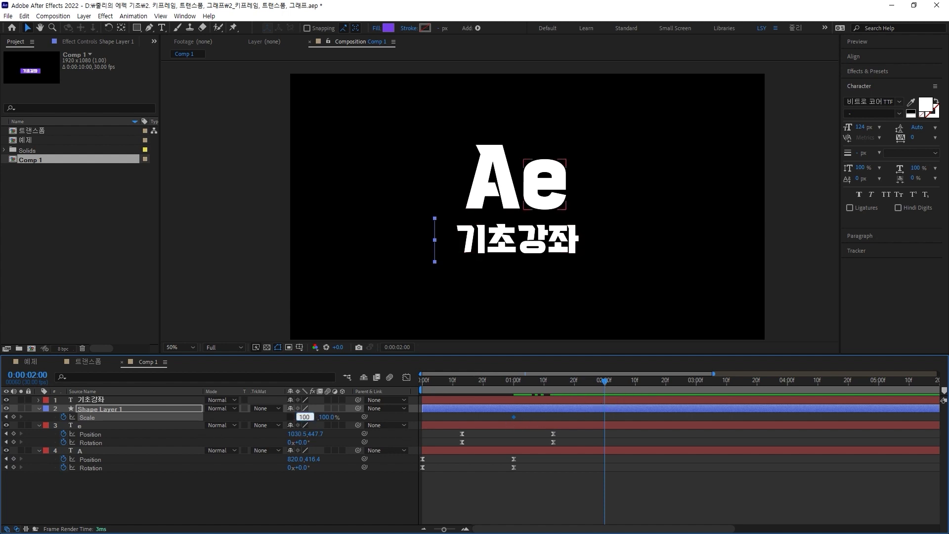
key(Return)
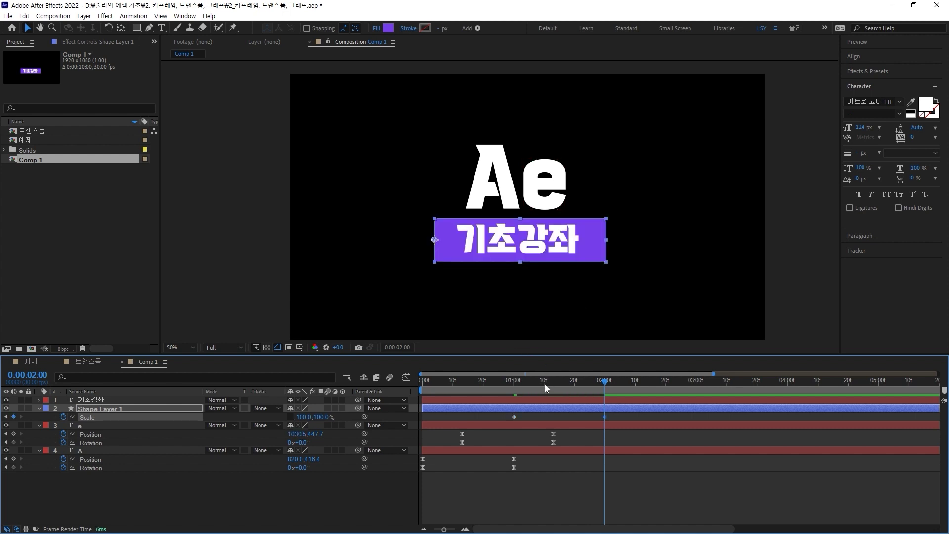
Try stretching the rectangle horizontally at 0:00:02:00 and return its horizontal scale to 100%
drag(545, 383, 604, 375)
mouse_move(299, 418)
mouse_down()
mouse_move(361, 418)
mouse_move(286, 411)
mouse_move(297, 405)
mouse_up()
click(304, 417)
text(10)
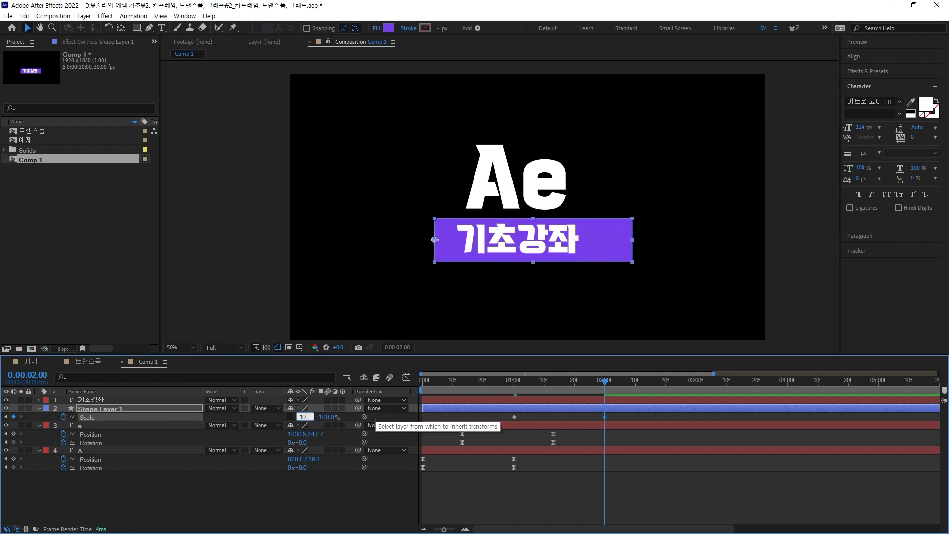
key(Return)
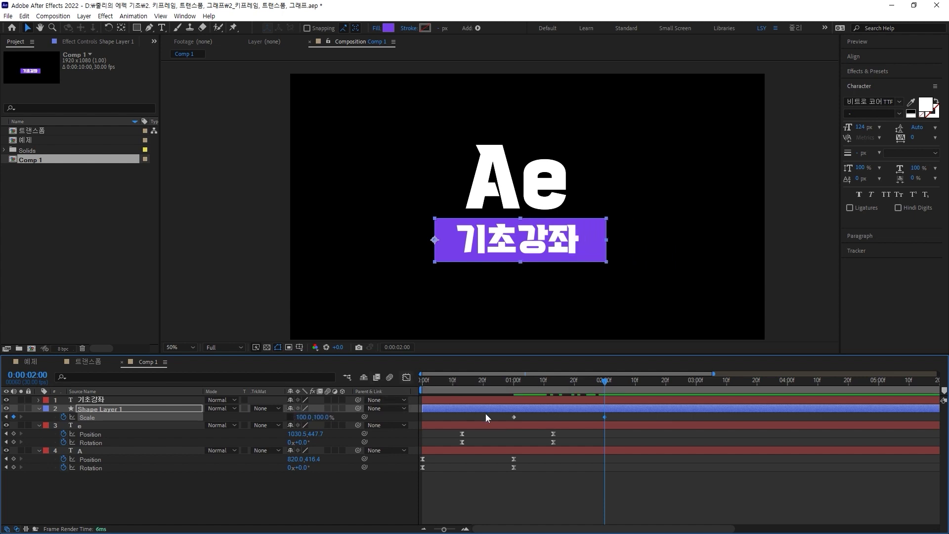
Preview the rectangle's horizontal growth in Comp 1 from the start
key(space)
key(space)
key(space)
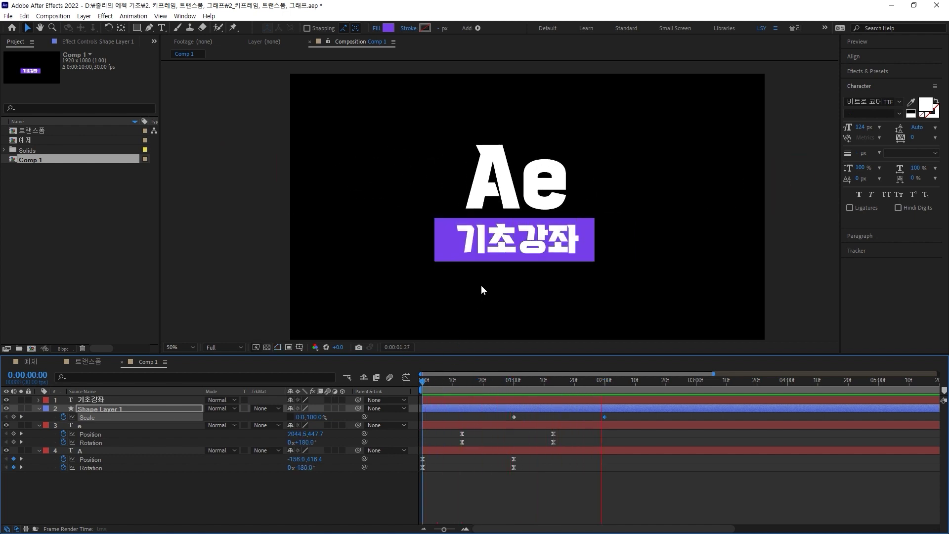
key(space)
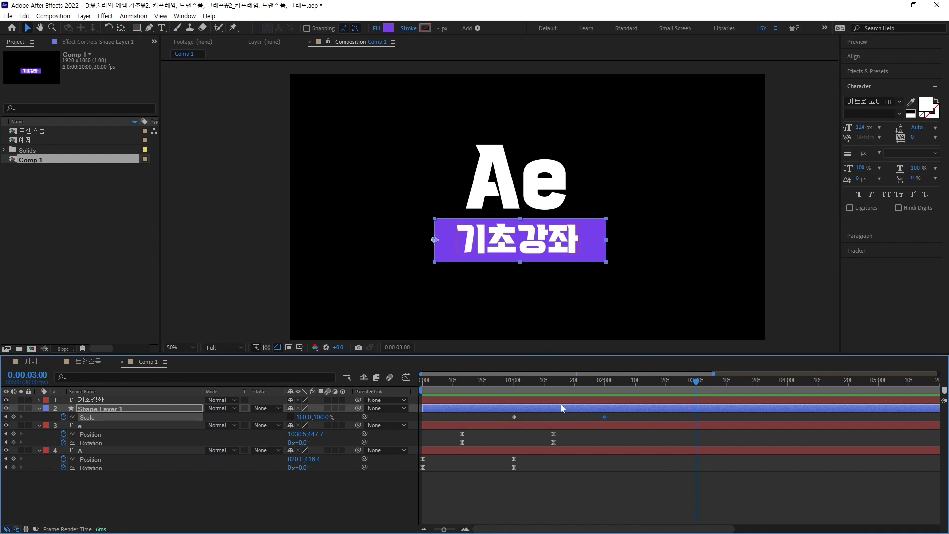
Apply Easy Ease to both Scale keyframes of Shape Layer 1 and show their speed graph
click(637, 418)
drag(637, 417, 486, 393)
key(F9)
click(405, 377)
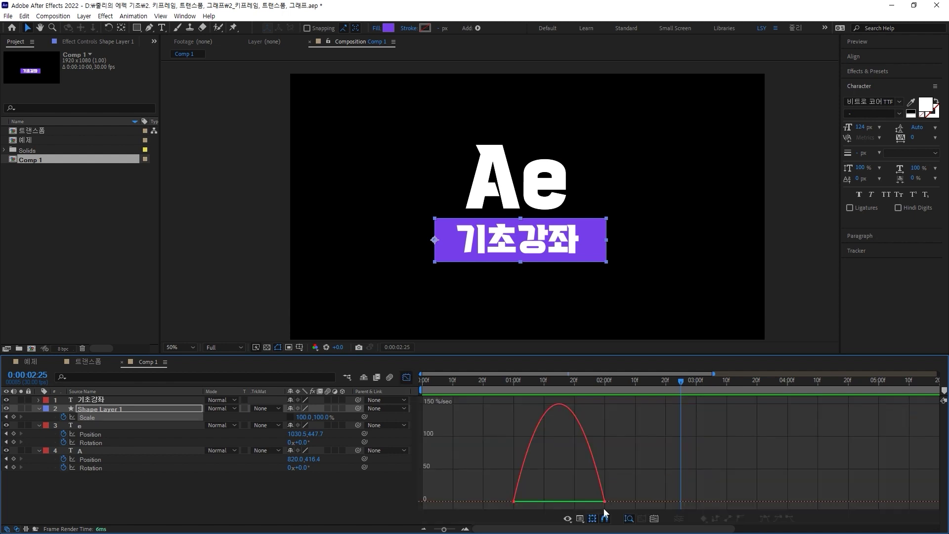
Extend the incoming influence of the rectangle's last Scale keyframe so the speed peaks early and slows gradually
mouse_move(606, 504)
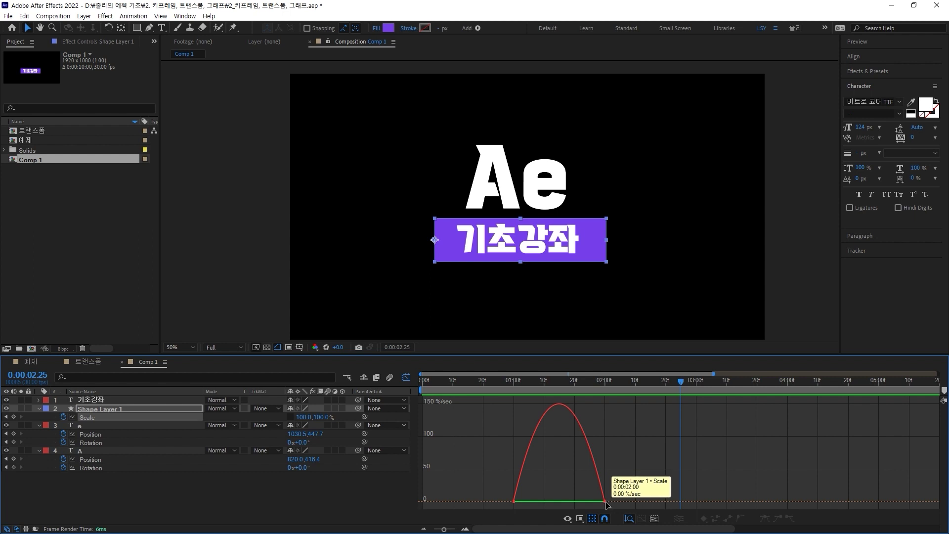
drag(654, 469, 580, 490)
click(583, 490)
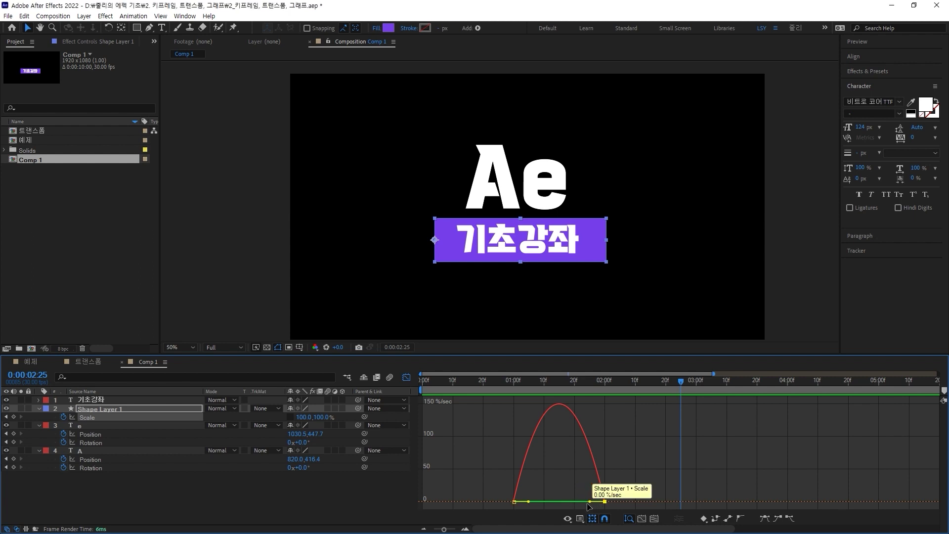
click(590, 503)
drag(589, 502, 538, 496)
Preview the eased rectangle animation from the start and return from the speed graph to the keyframe view
drag(509, 379, 404, 381)
key(space)
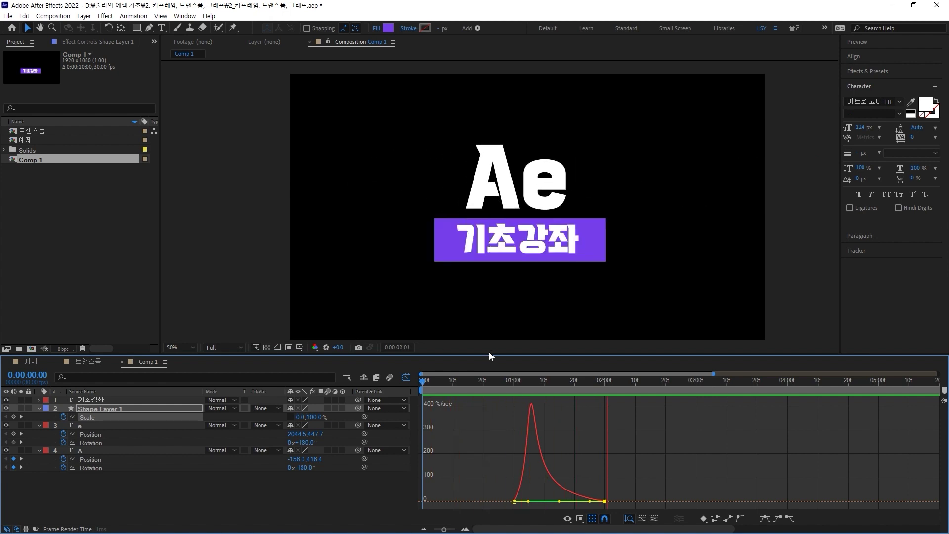
click(511, 381)
drag(437, 378, 412, 378)
key(space)
key(space)
click(407, 378)
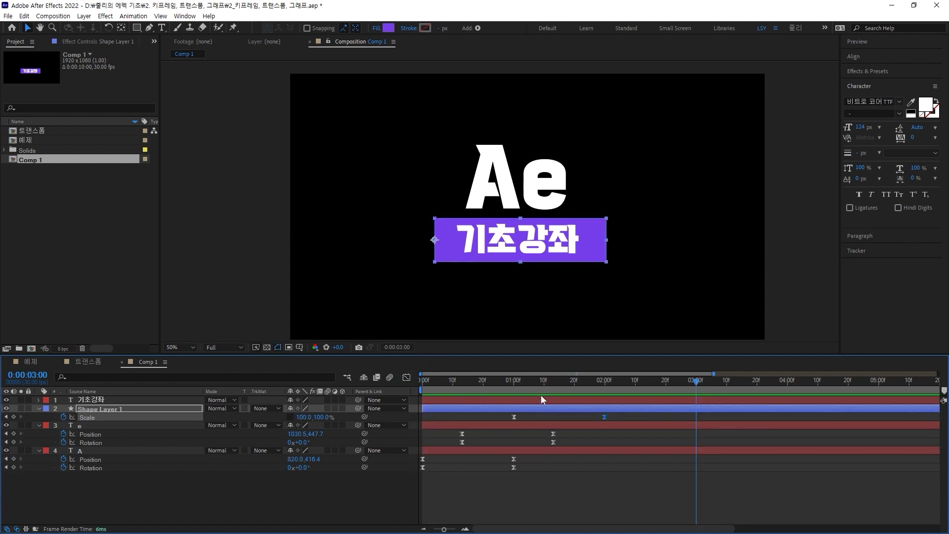
Examine how the text's Opacity keyframes are timed against the rectangle's Scale keyframes in the 예제 composition
click(711, 381)
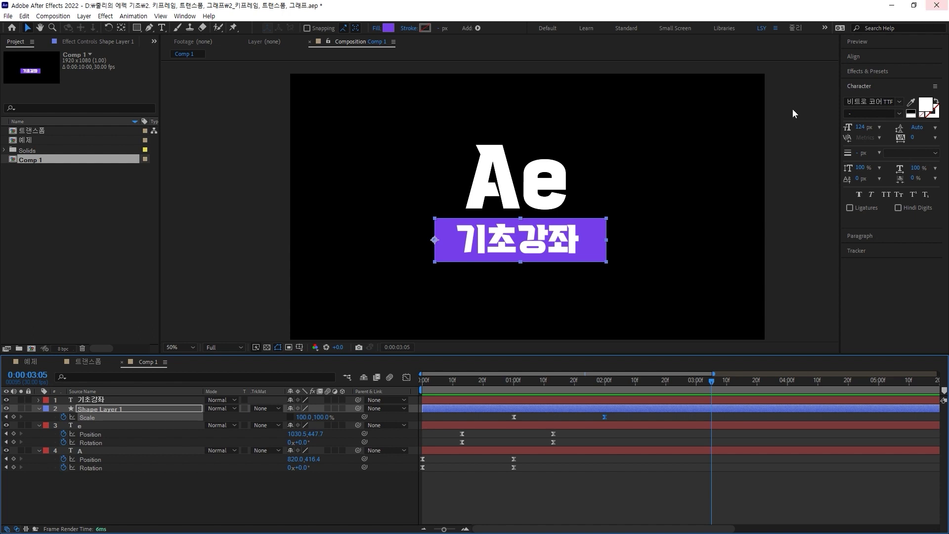
click(31, 362)
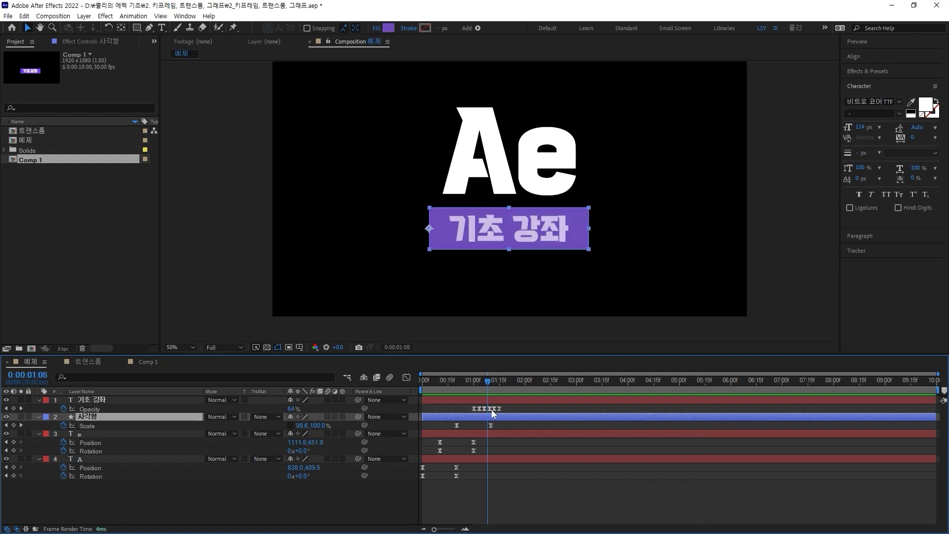
drag(479, 383, 503, 382)
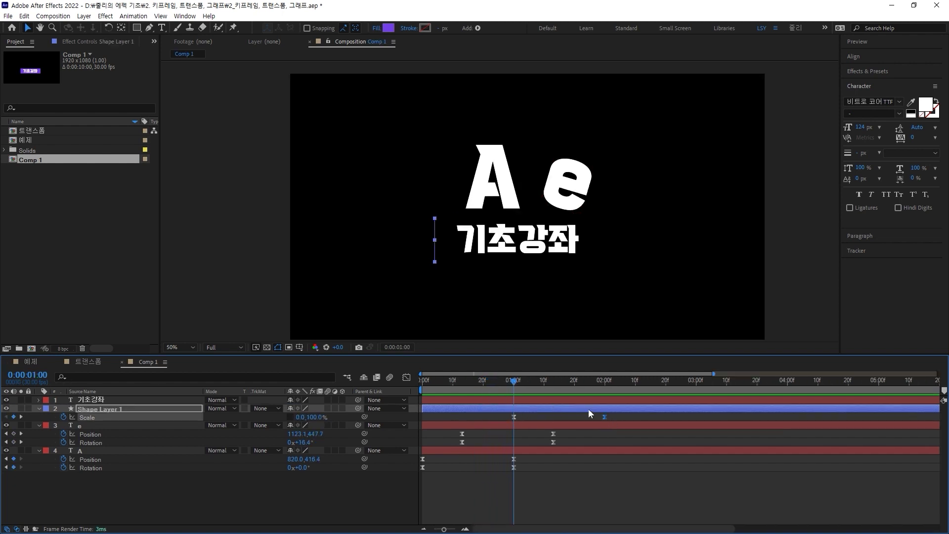
Move Comp 1's current time to 0:00:01:15 and reveal the 기초강좌 layer's Opacity property
click(556, 381)
drag(556, 382, 560, 383)
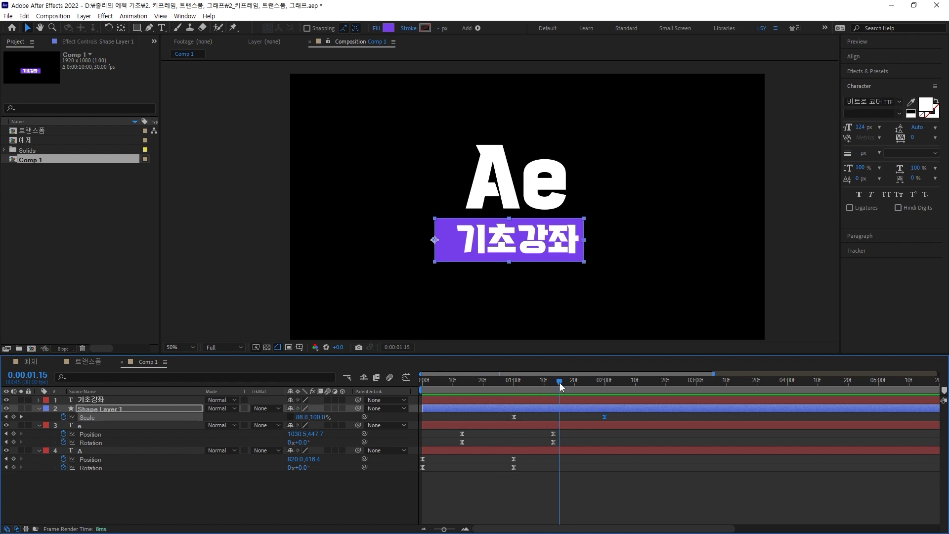
click(136, 399)
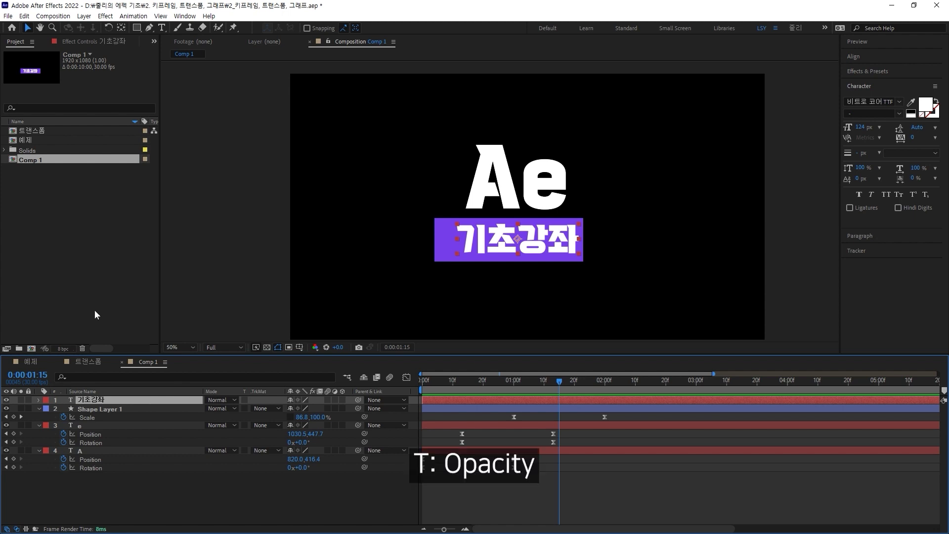
double_click(51, 130)
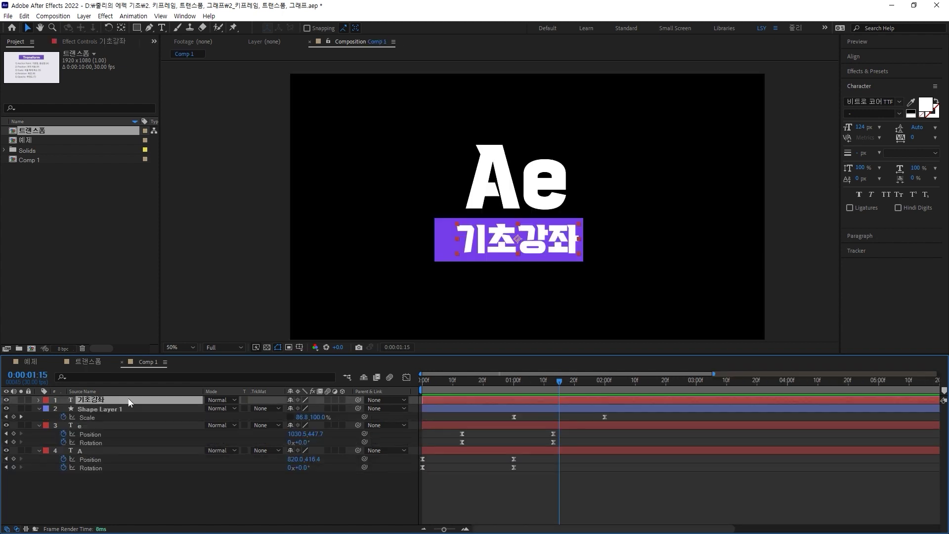
key(t)
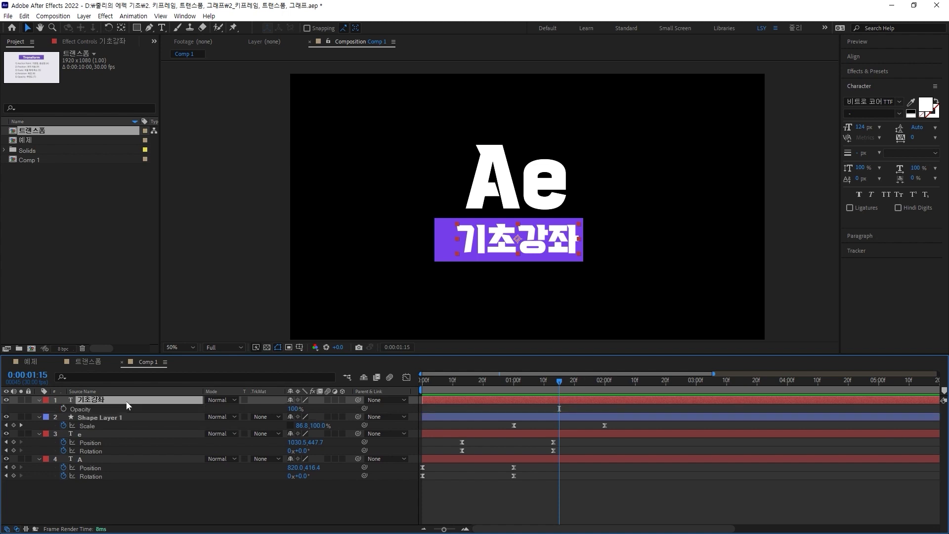
Keyframe the 기초강좌 layer's Opacity from 0% at 0:00:01:15 to 100% at 0:00:01:20
click(81, 409)
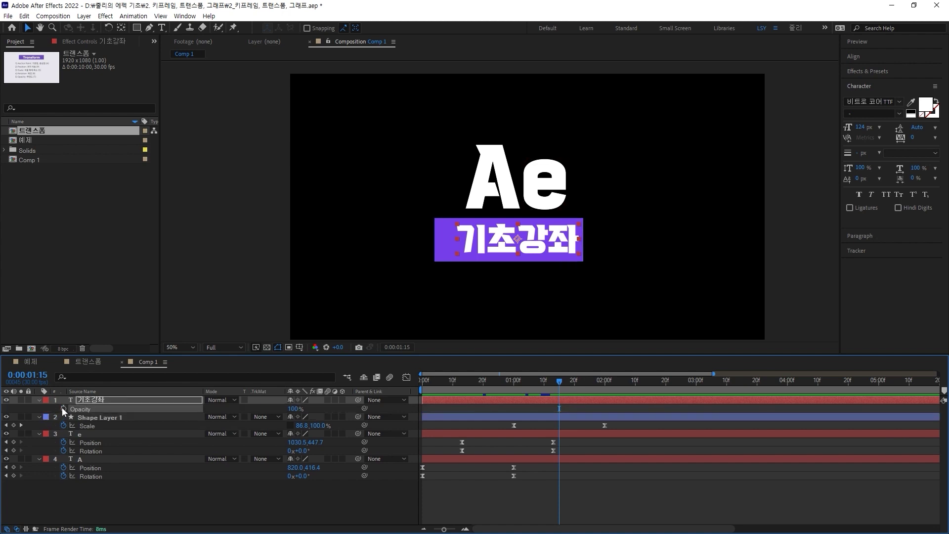
click(64, 409)
click(292, 409)
text(0)
key(Return)
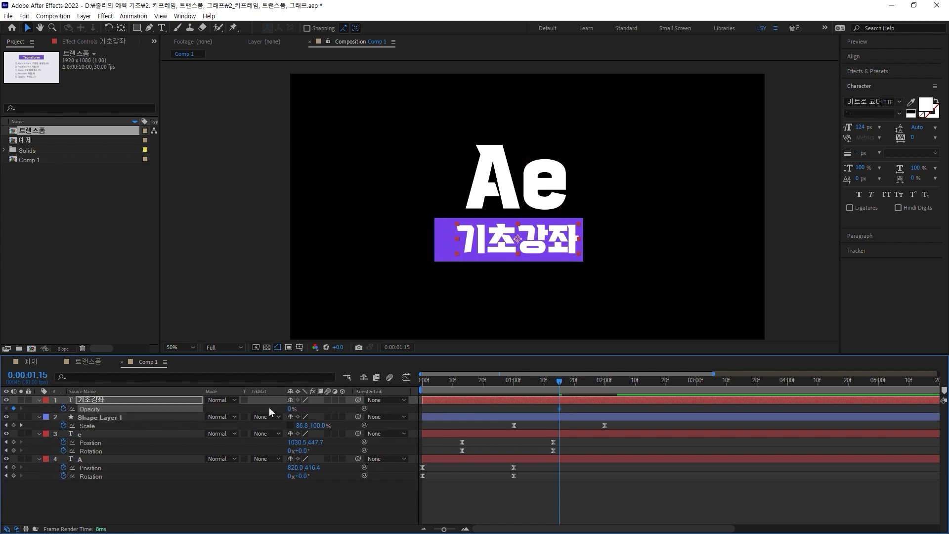
drag(563, 378, 571, 380)
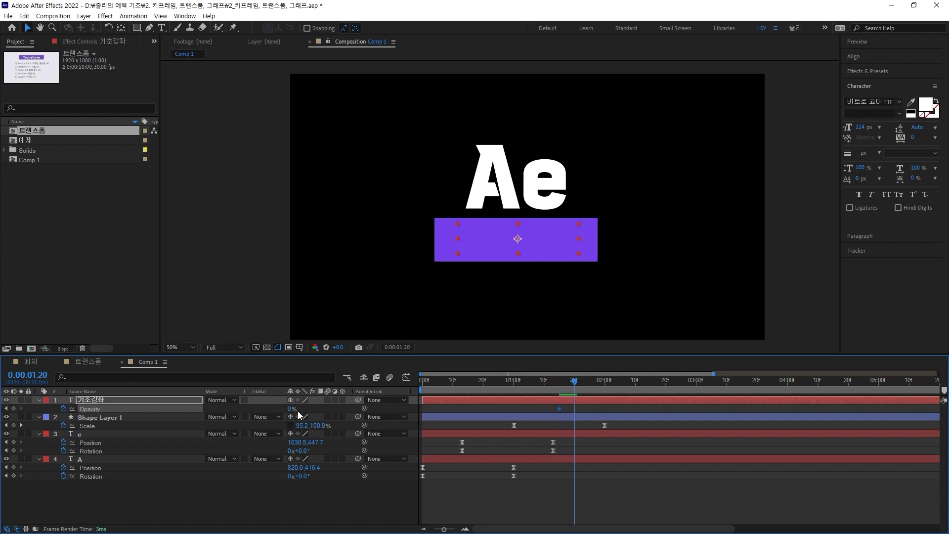
drag(291, 410, 309, 399)
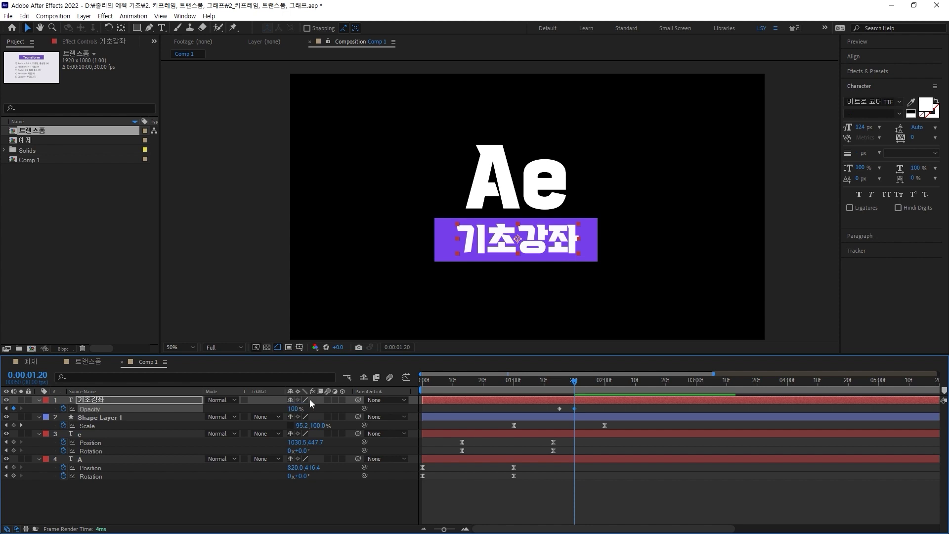
Keyframe the 기초강좌 layer's Opacity at 0% at 0:00:01:25 and 100% at 0:00:02:00
click(589, 381)
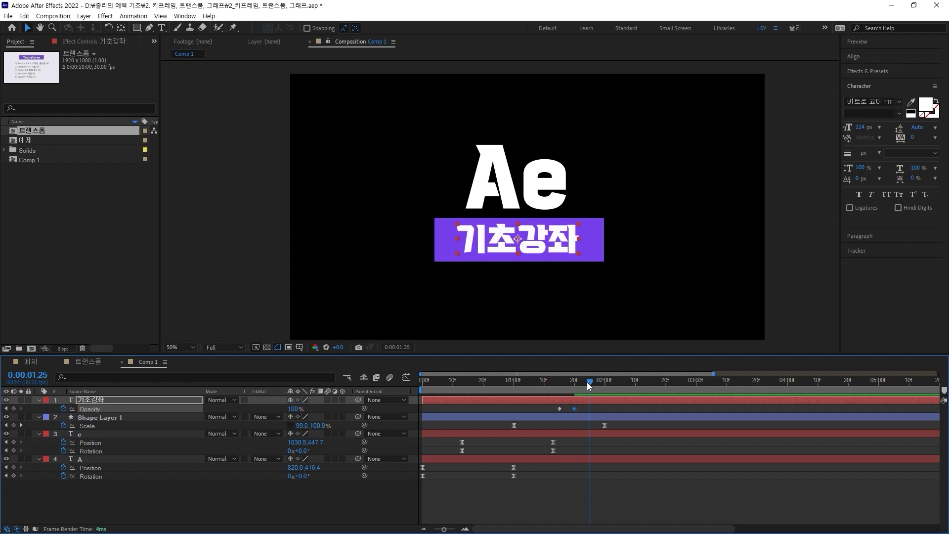
click(295, 410)
text(0)
key(Return)
drag(611, 384, 607, 385)
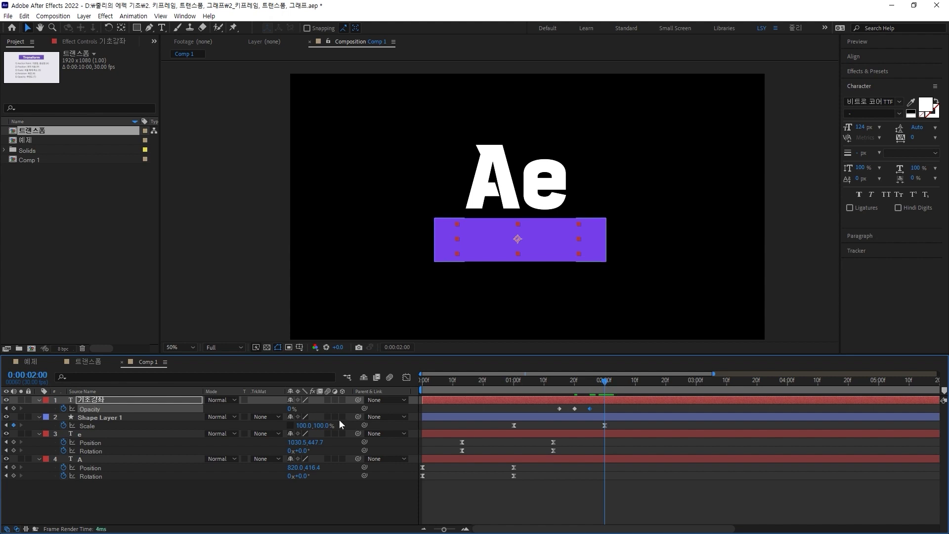
click(291, 409)
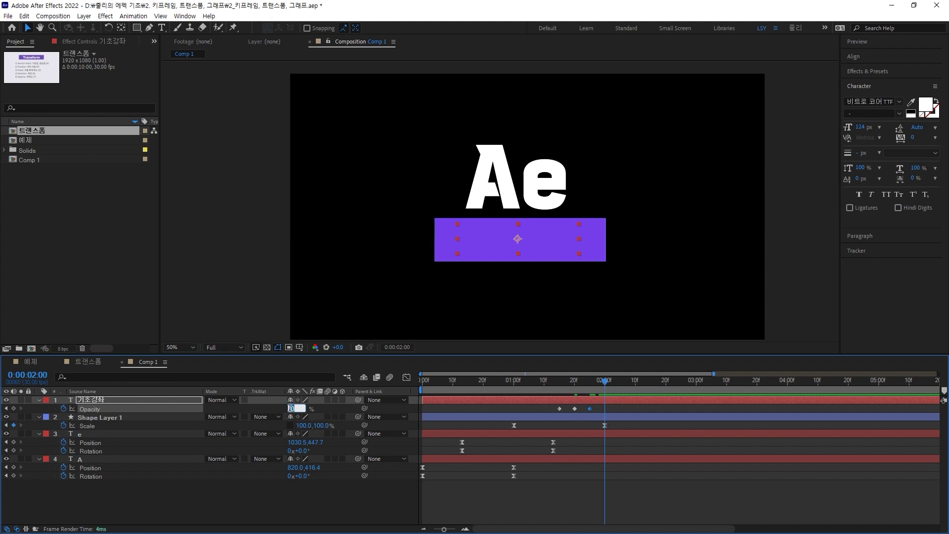
key(Return)
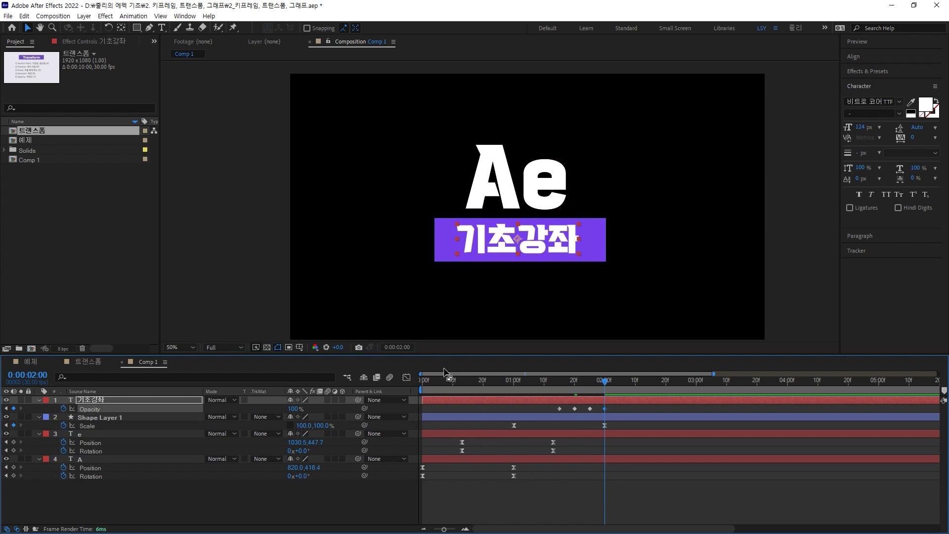
Preview the blinking text from the start and copy the four Opacity keyframes of the 기초강좌 layer
key(Home)
key(space)
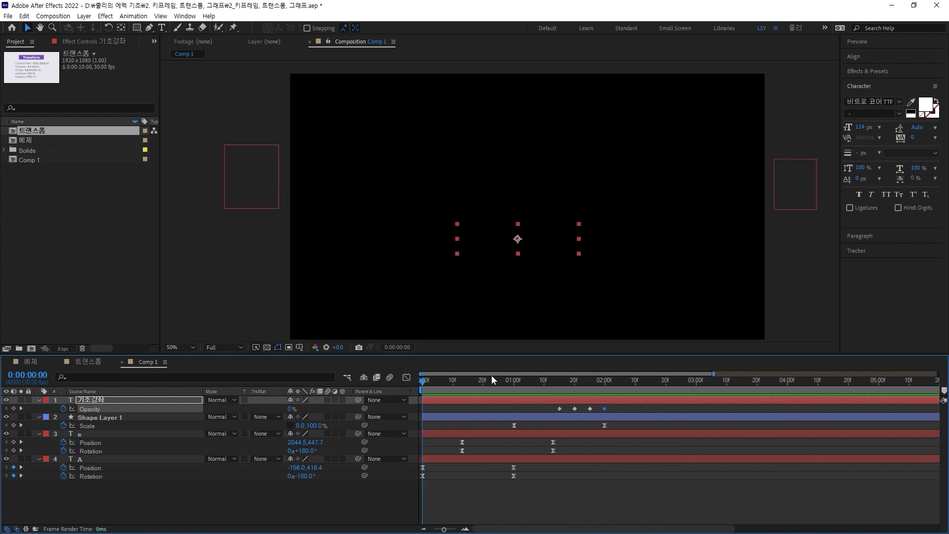
drag(459, 381, 617, 384)
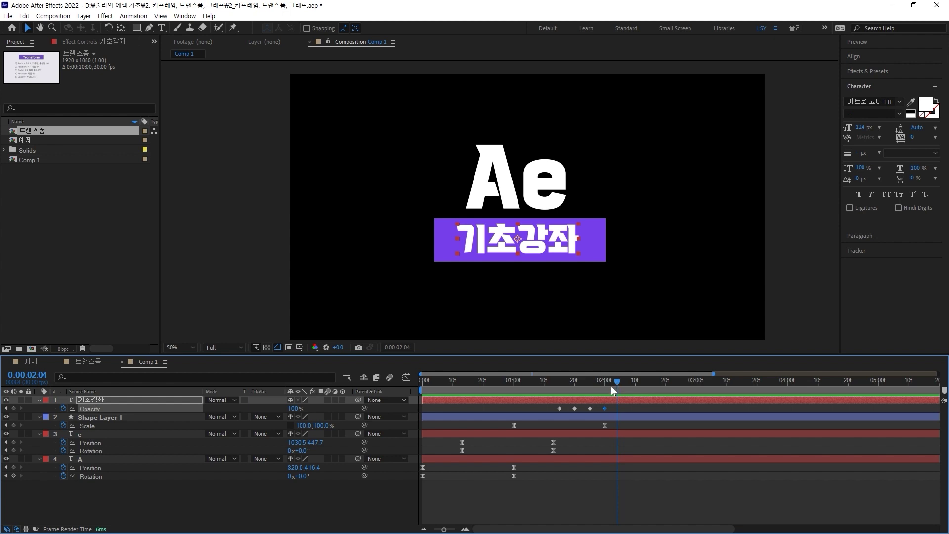
drag(629, 408, 540, 410)
Try pasting the copied Opacity keyframes at 0:00:02:04 and at 0:00:02:19, undoing each paste
key(ctrl+v)
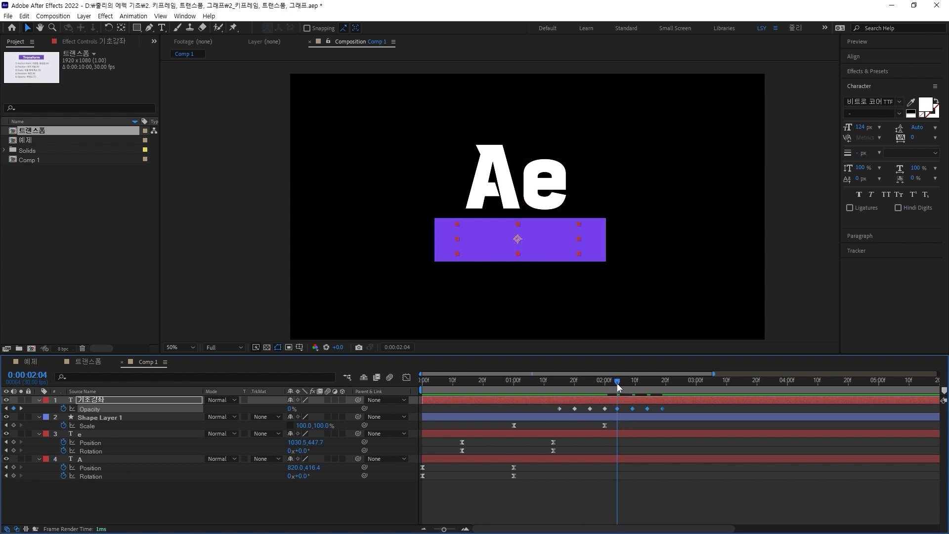
key(ctrl+z)
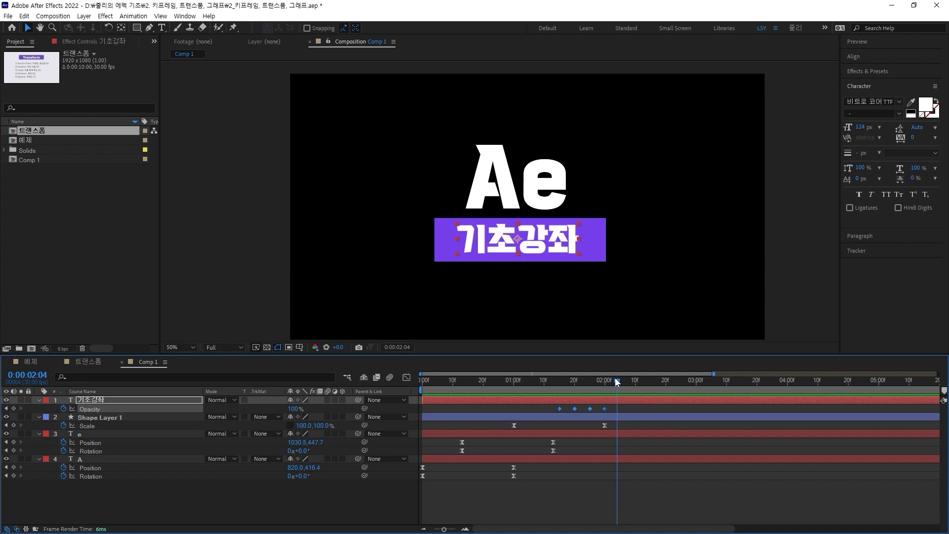
drag(615, 378, 660, 404)
key(ctrl+v)
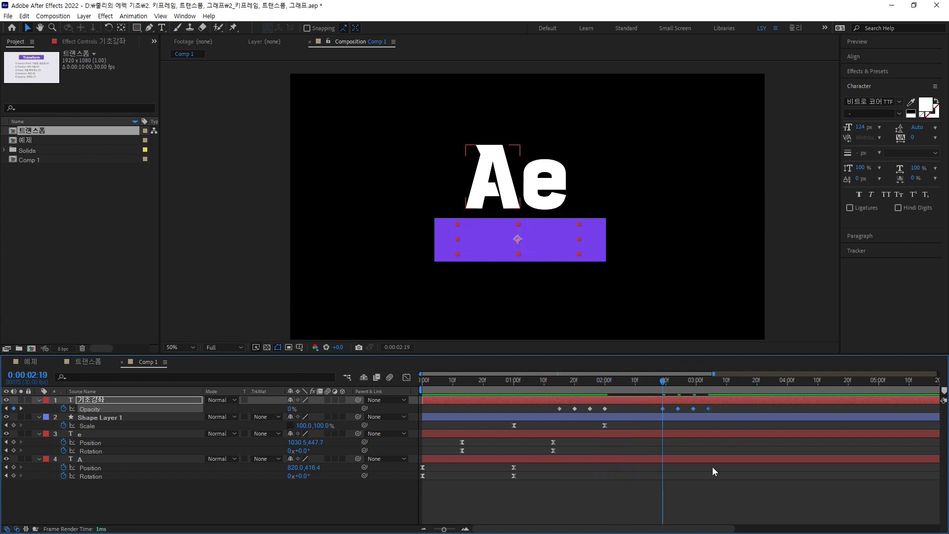
key(ctrl+z)
Paste the four copied Opacity keyframes on the 기초강좌 layer at 0:00:02:05 and preview the repeated blinking
drag(549, 385, 621, 389)
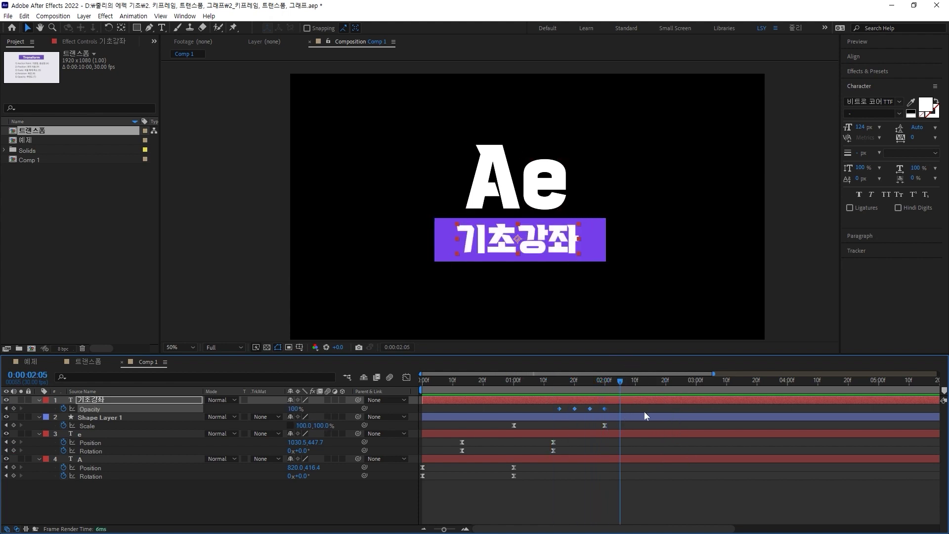
key(ctrl+v)
key(space)
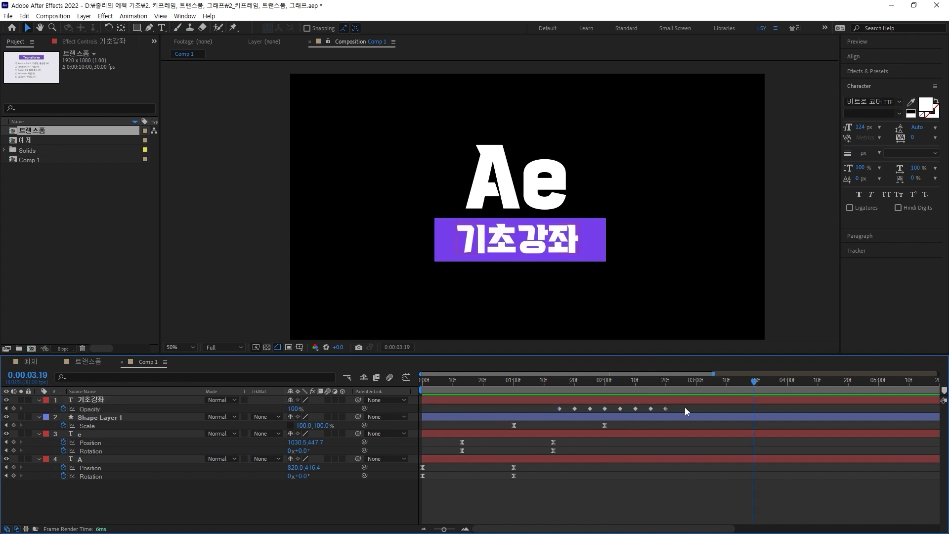
Apply Easy Ease to all eight Opacity keyframes of the 기초강좌 layer and preview the animation
drag(684, 407, 544, 408)
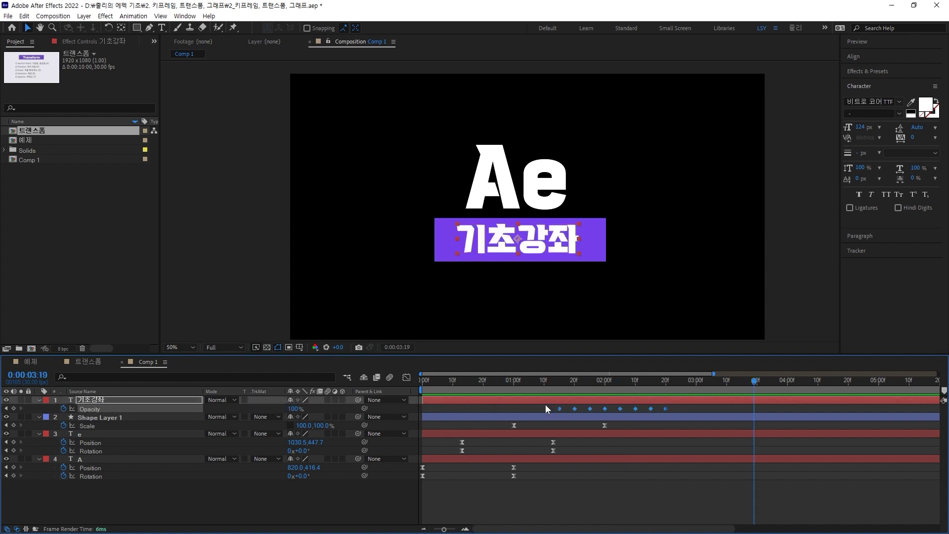
key(F9)
key(space)
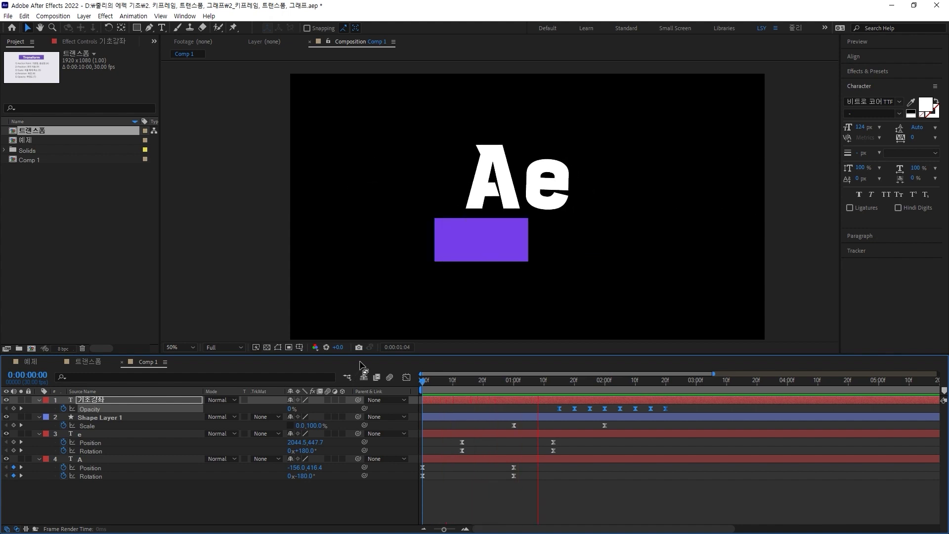
key(space)
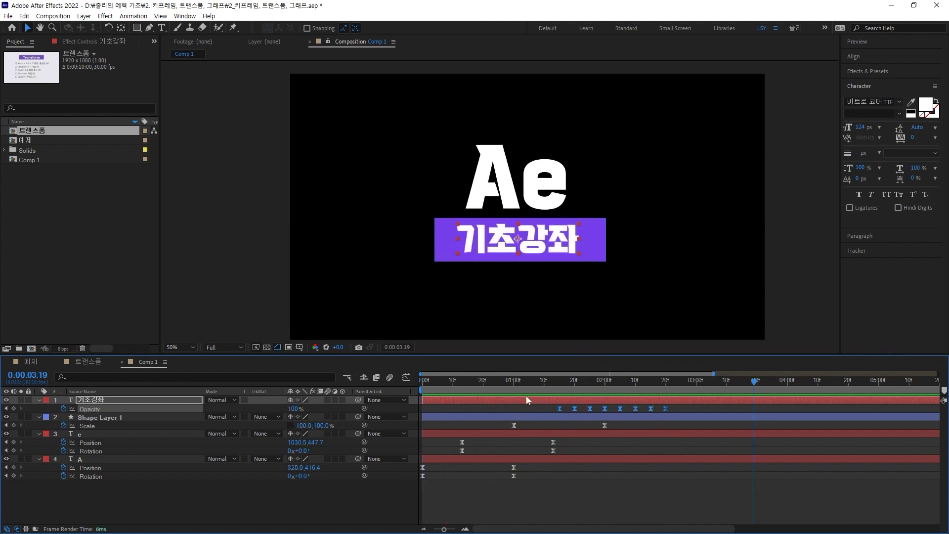
Try retiming the last Opacity keyframes of the 기초강좌 layer one by one and undo the moves
click(551, 413)
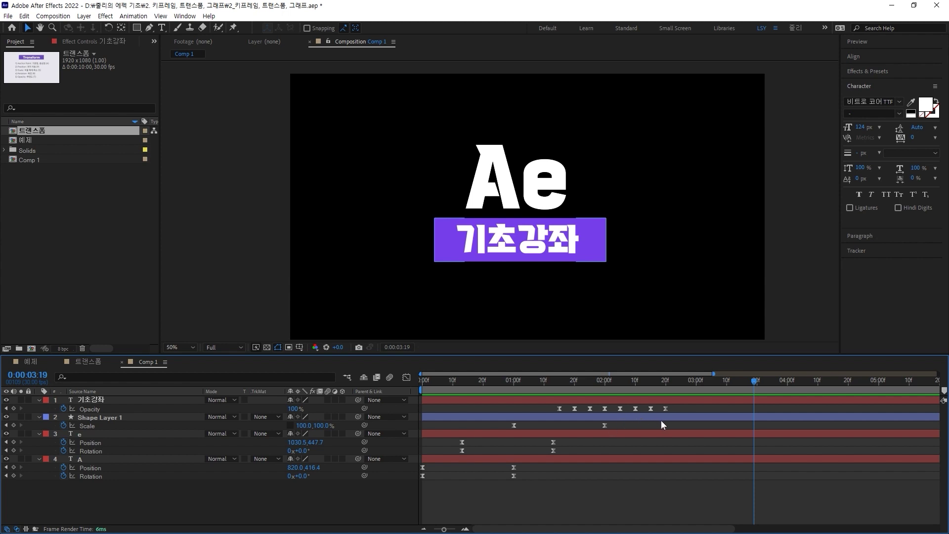
drag(685, 408, 550, 396)
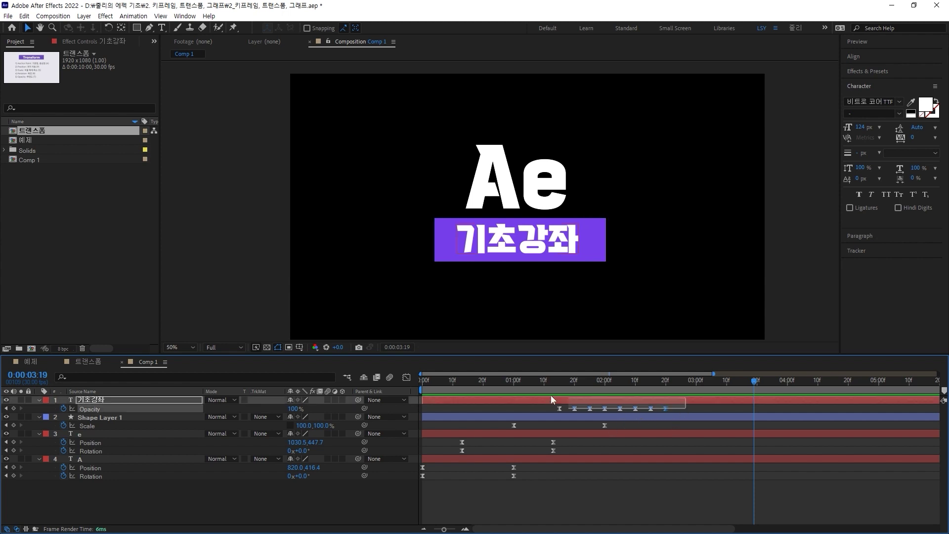
click(691, 405)
drag(665, 409, 645, 412)
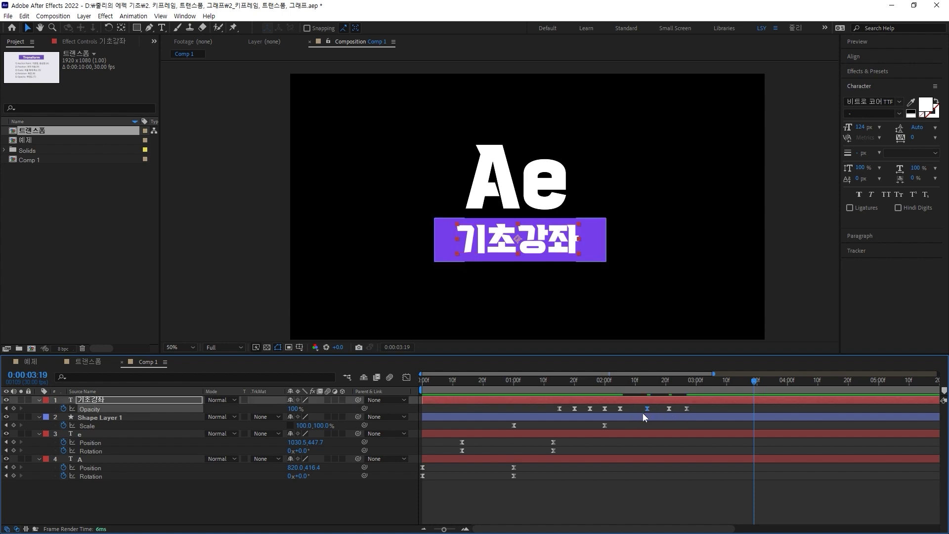
key(ctrl+z)
Compress all eight Opacity keyframes proportionally so the blinking ends at about 0:00:02:11
drag(705, 410, 529, 394)
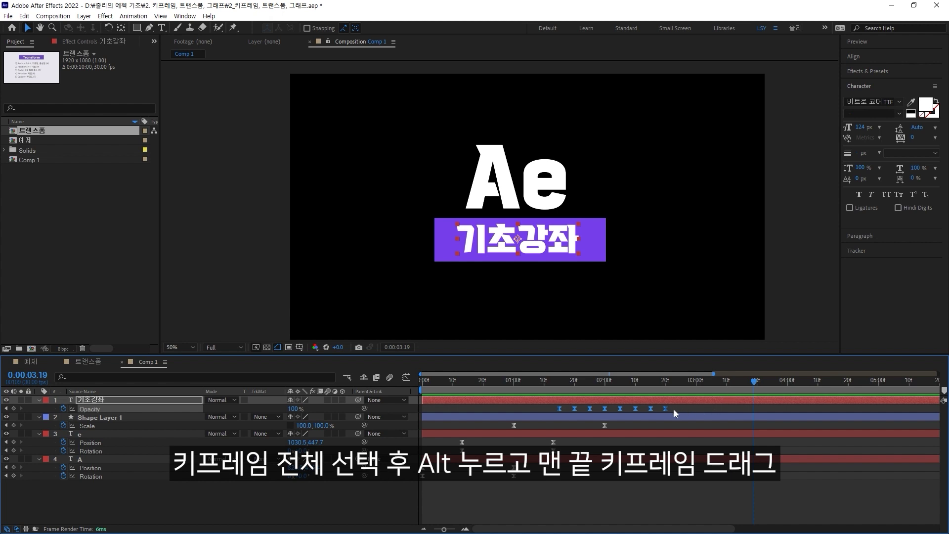
drag(666, 409, 772, 411)
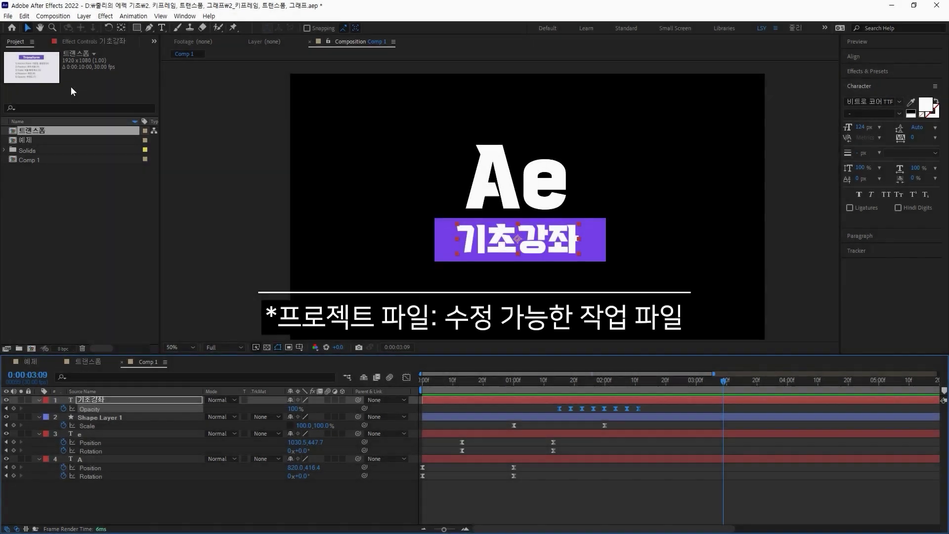
Save the current project, and also save it as 트랜스폼.aep in the same folder
click(8, 16)
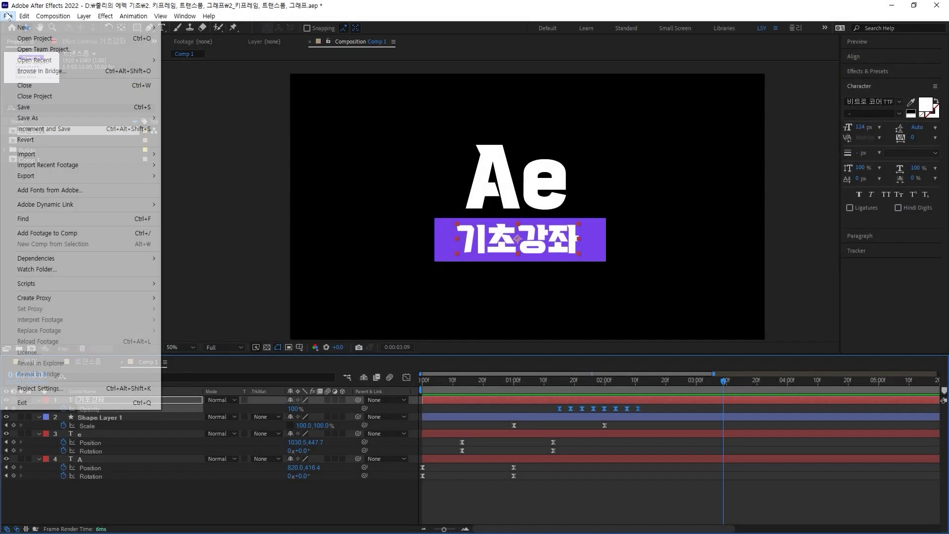
click(125, 108)
drag(214, 314, 69, 315)
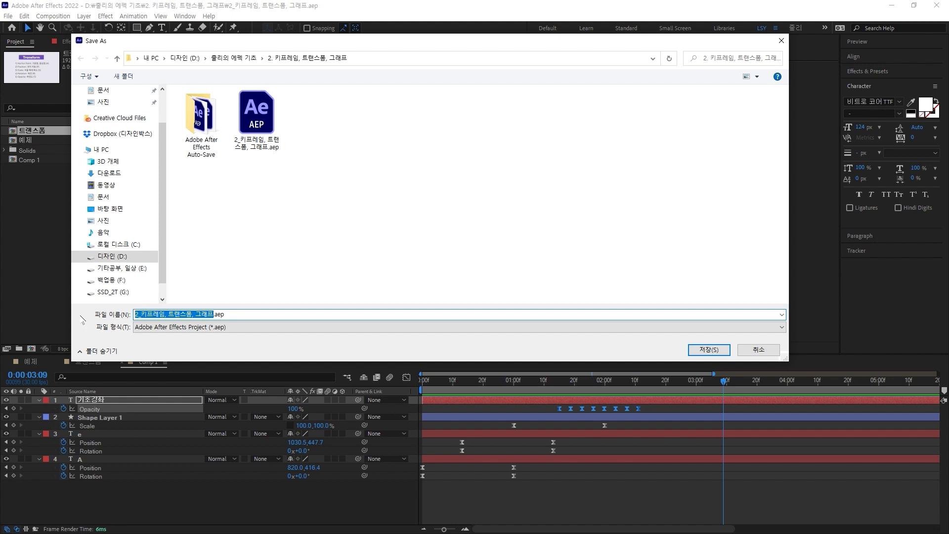
key(BackSpace)
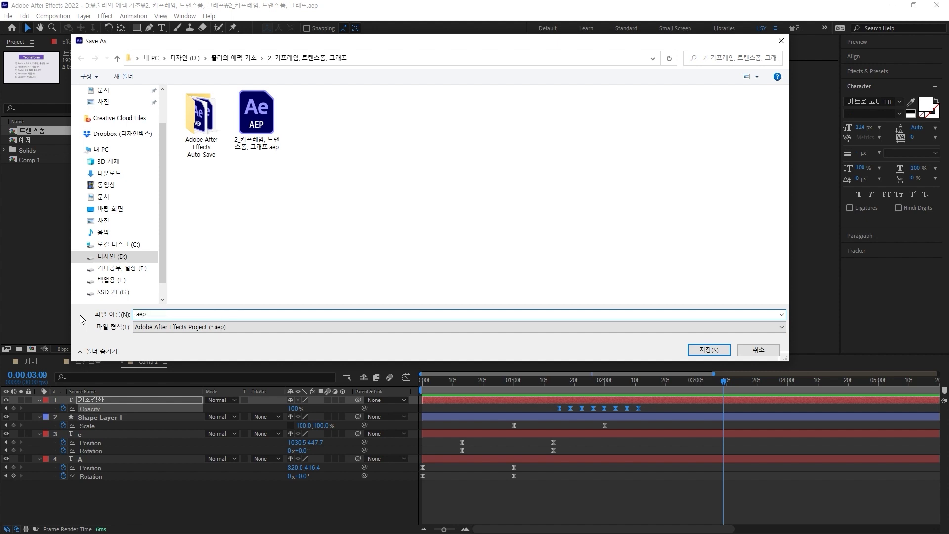
text(트랜스폼)
key(Right)
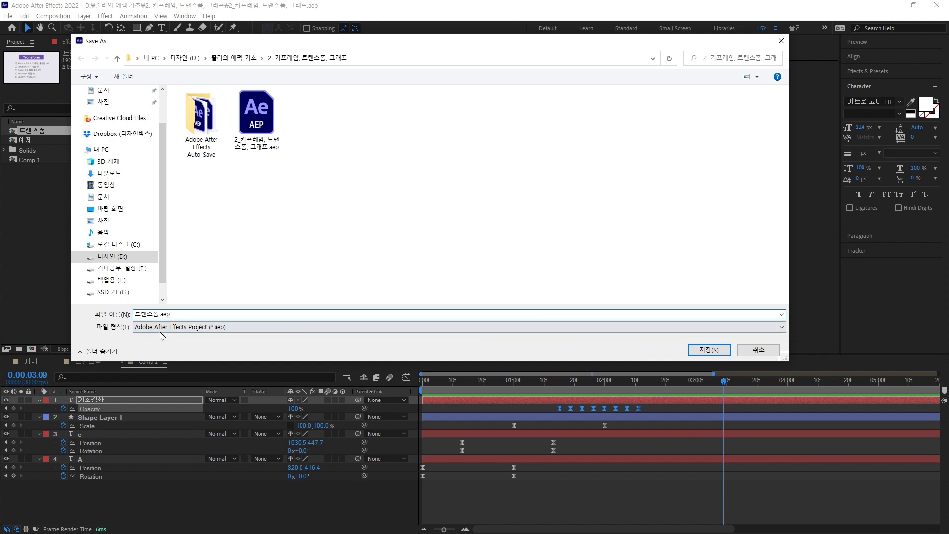
click(712, 350)
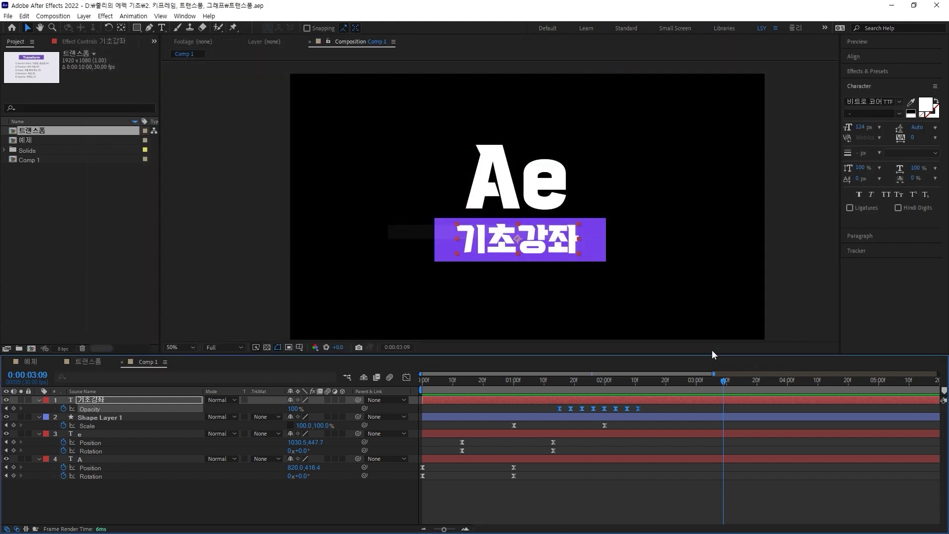
Close After Effects and reopen the saved project 트랜스폼.aep from its folder in File Explorer
click(937, 5)
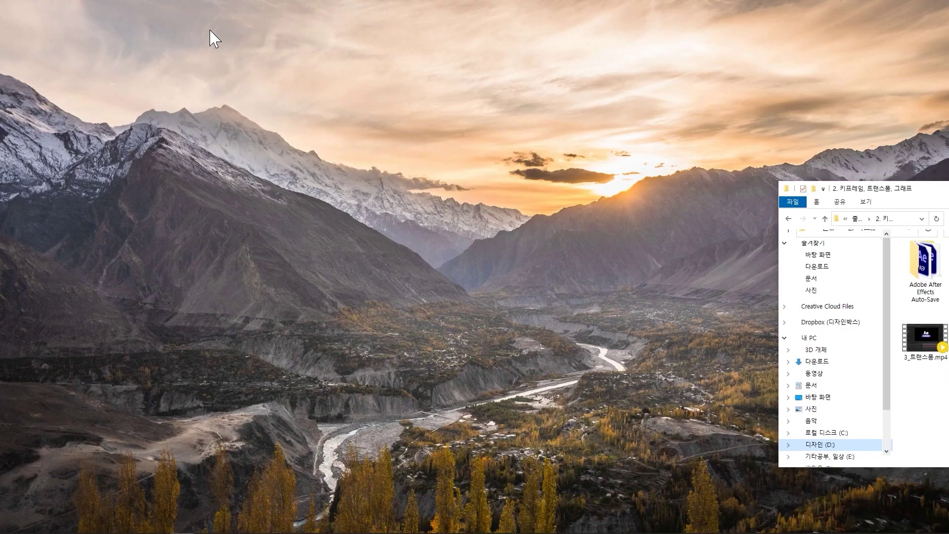
drag(210, 30, 197, 79)
double_click(226, 73)
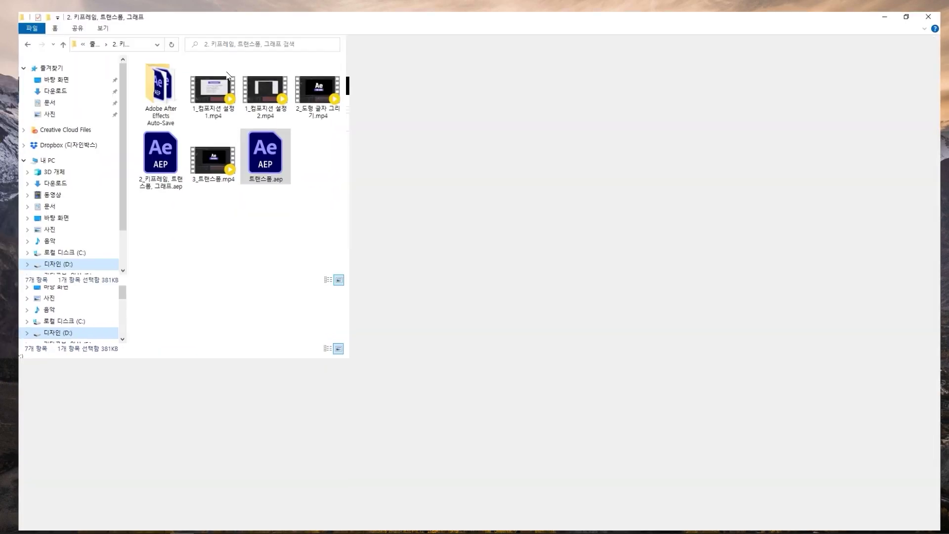
double_click(478, 98)
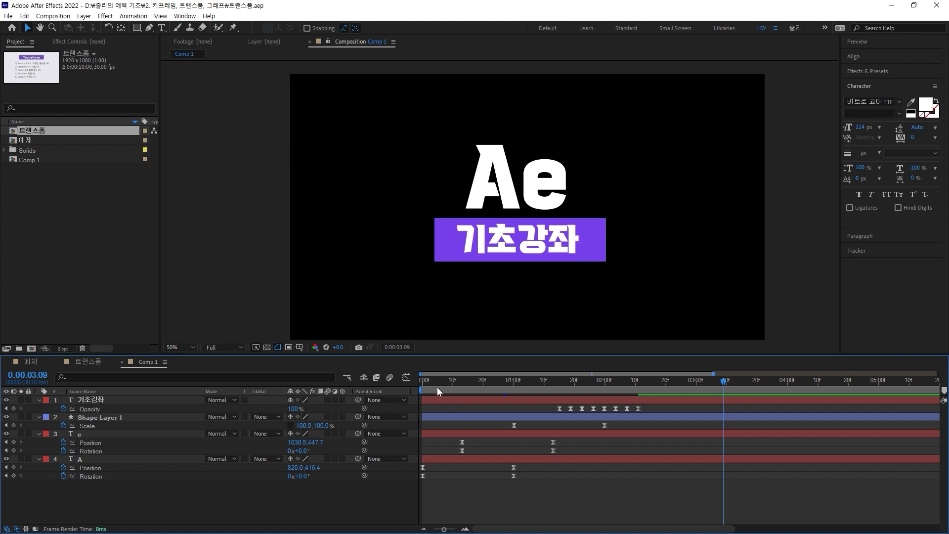
Scrub and play the finished title animation in Comp 1 of the reopened project
drag(427, 386, 486, 388)
key(space)
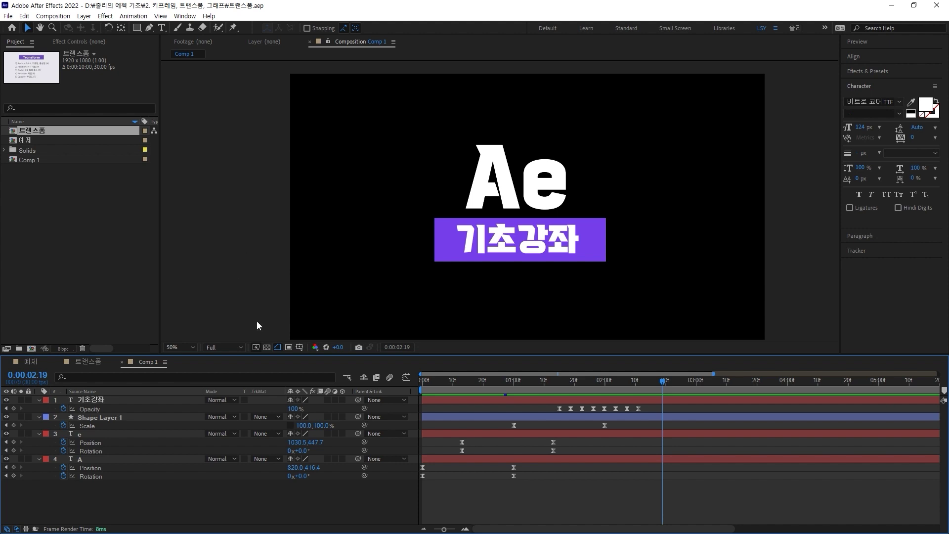
drag(428, 388, 662, 388)
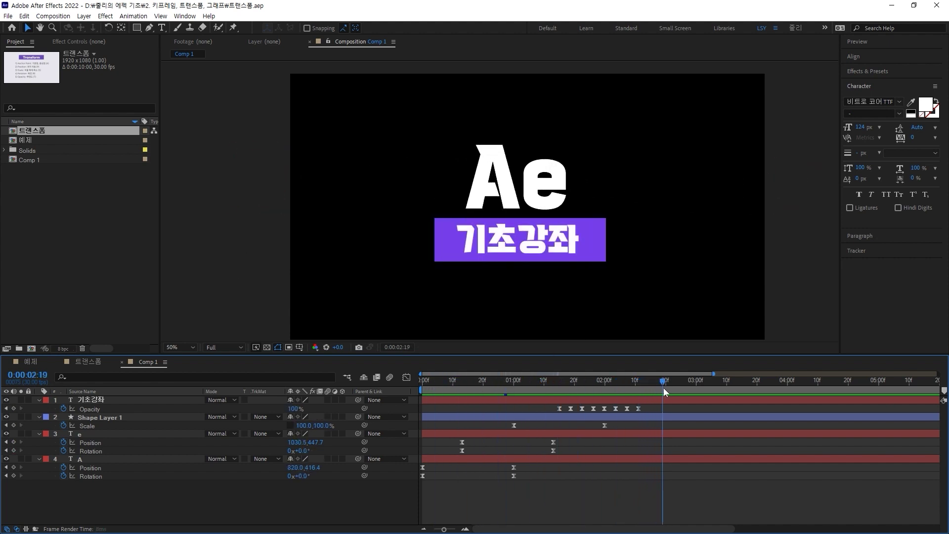